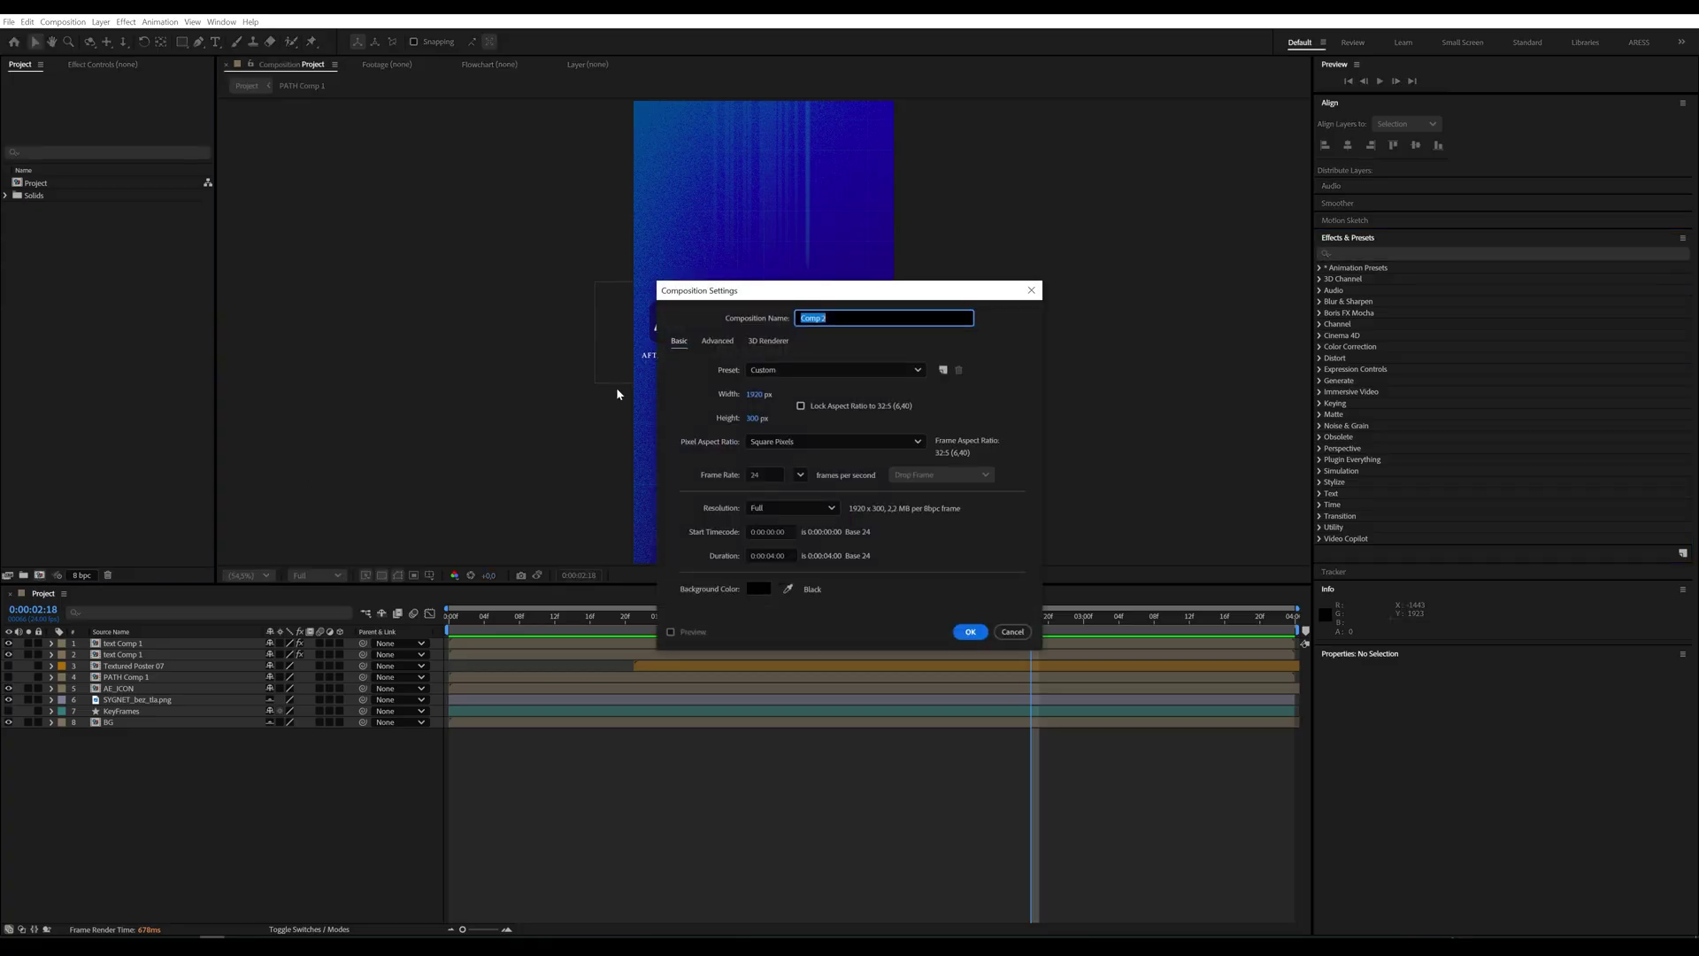
Step: Choose the HD 1920x1080 24 fps preset and name the composition 'Typografic'
left_click(778, 369)
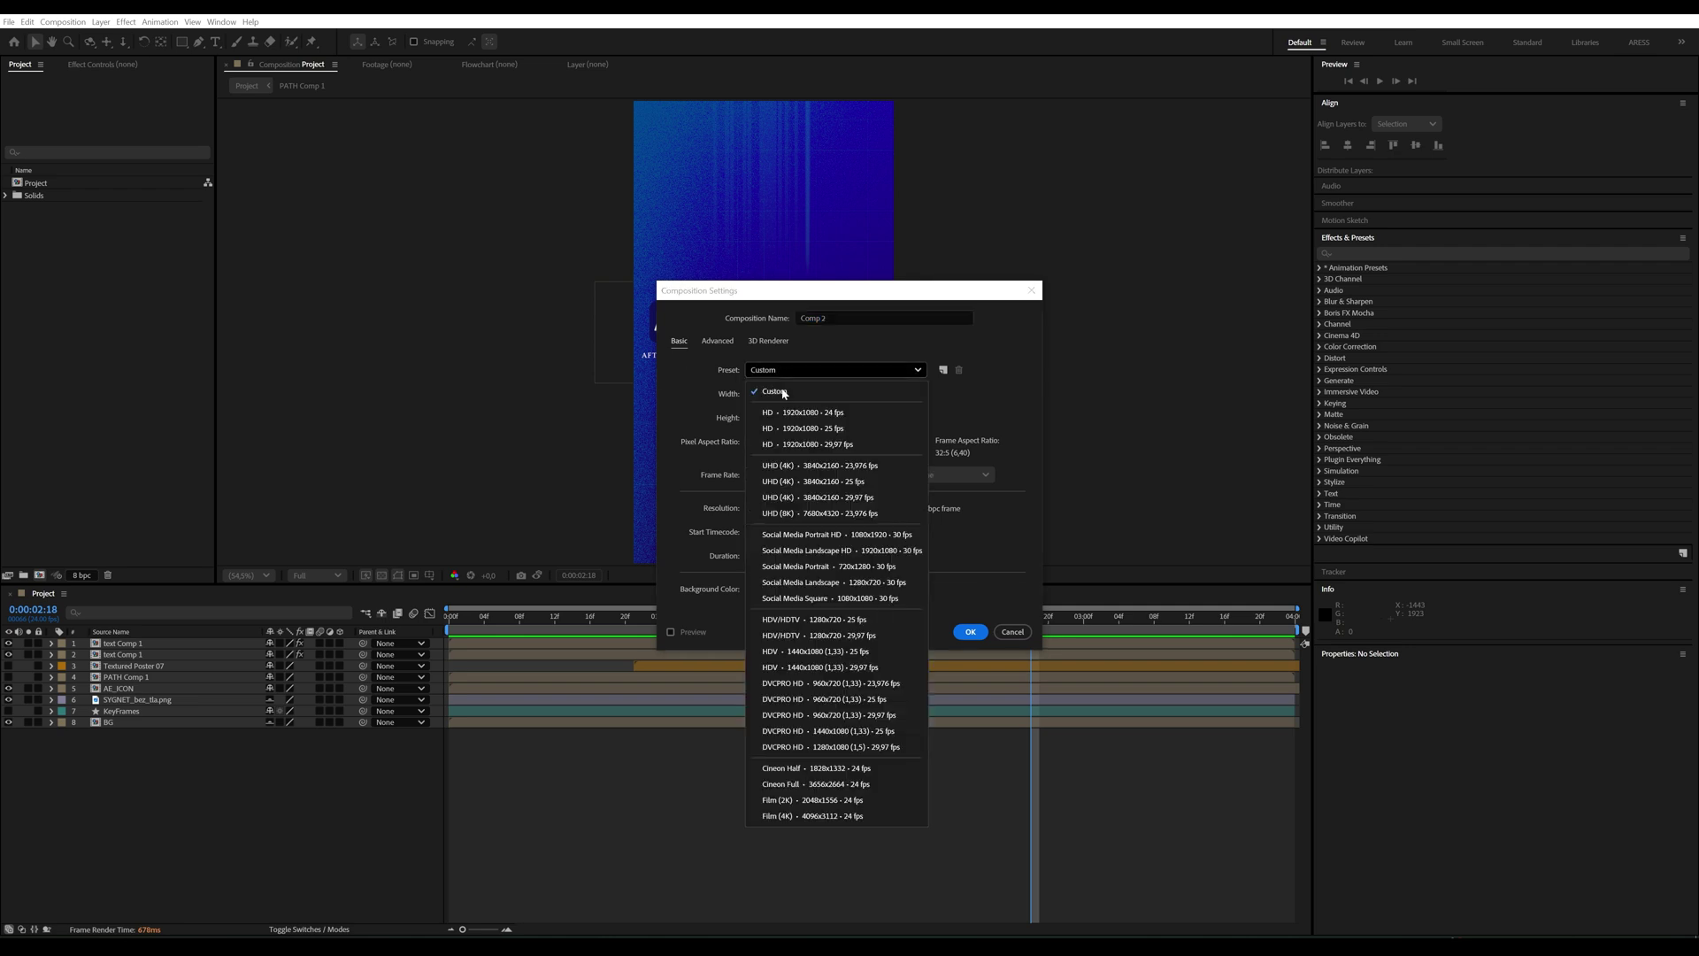
left_click(787, 413)
left_click(819, 318)
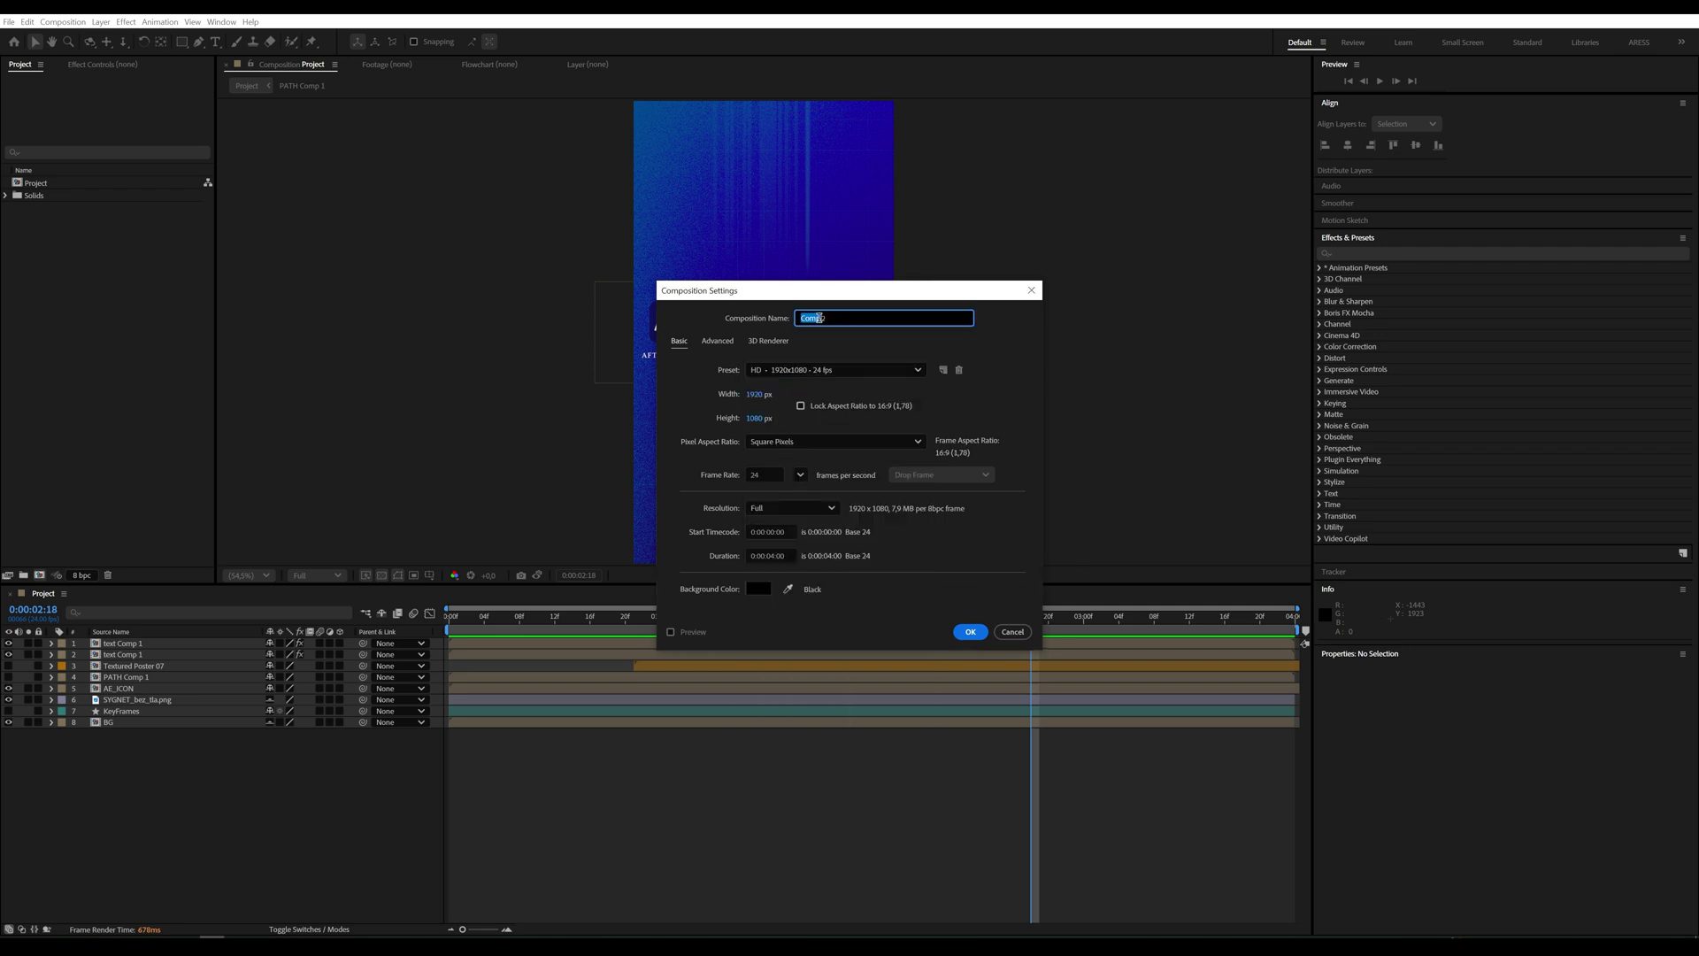
type("Typografic")
key("Return")
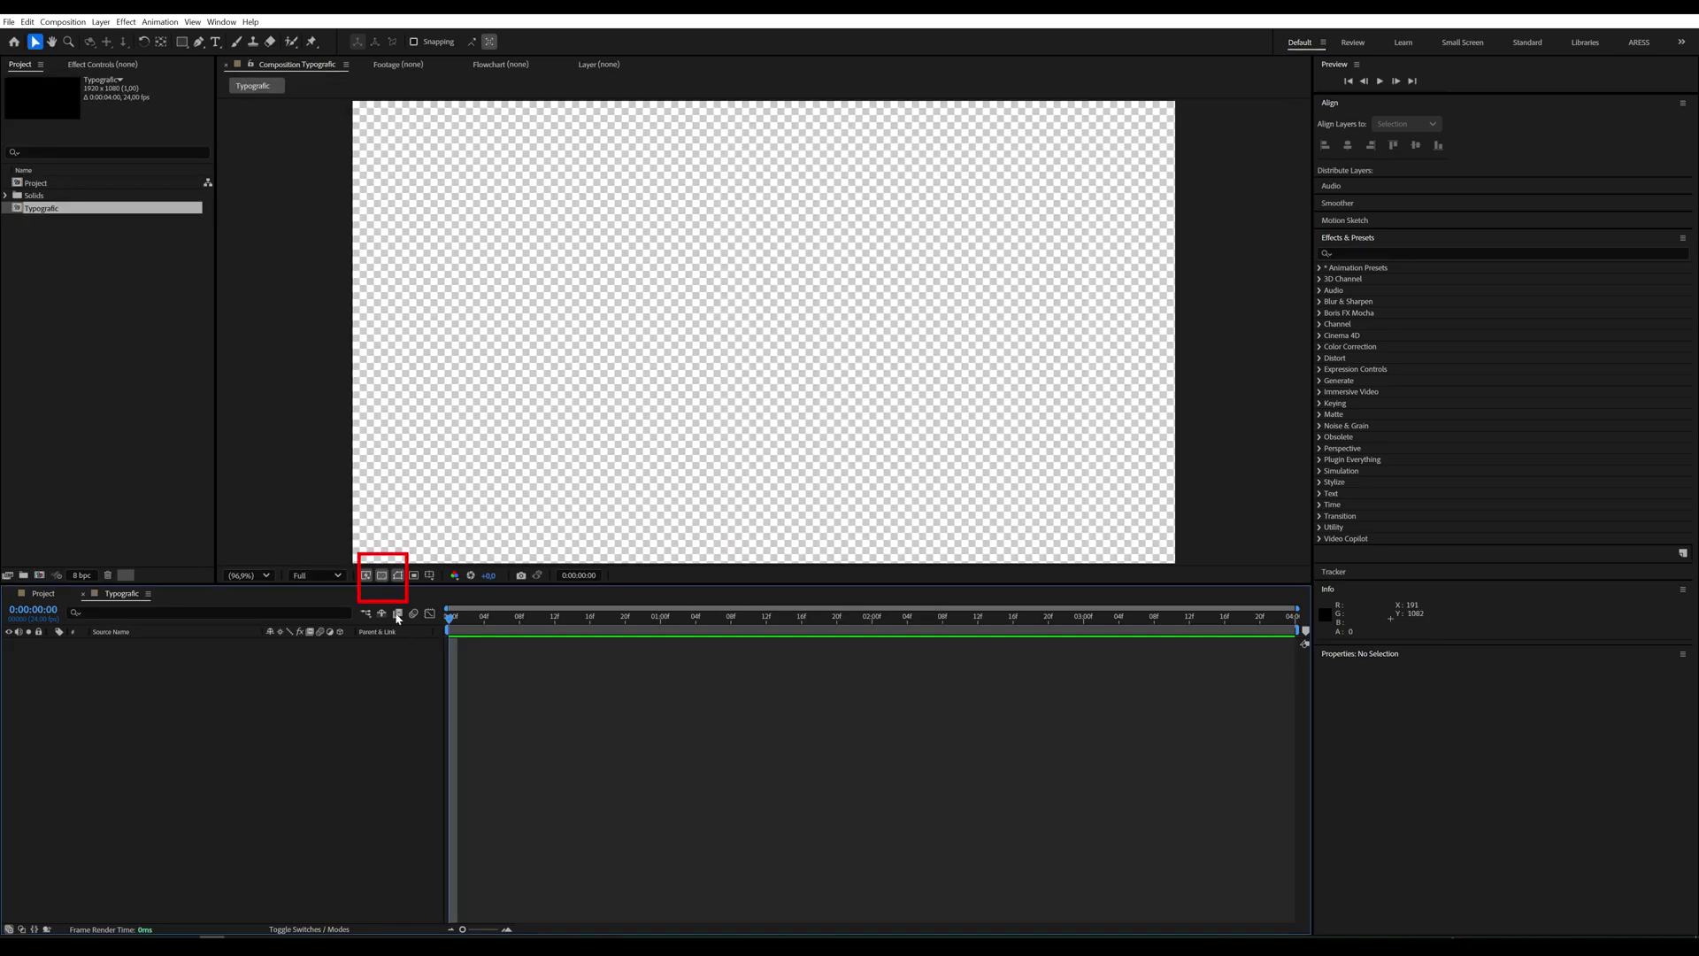
Step: Turn off the transparency grid and type 'Absolute' in a new text layer
left_click(383, 576)
left_click(215, 42)
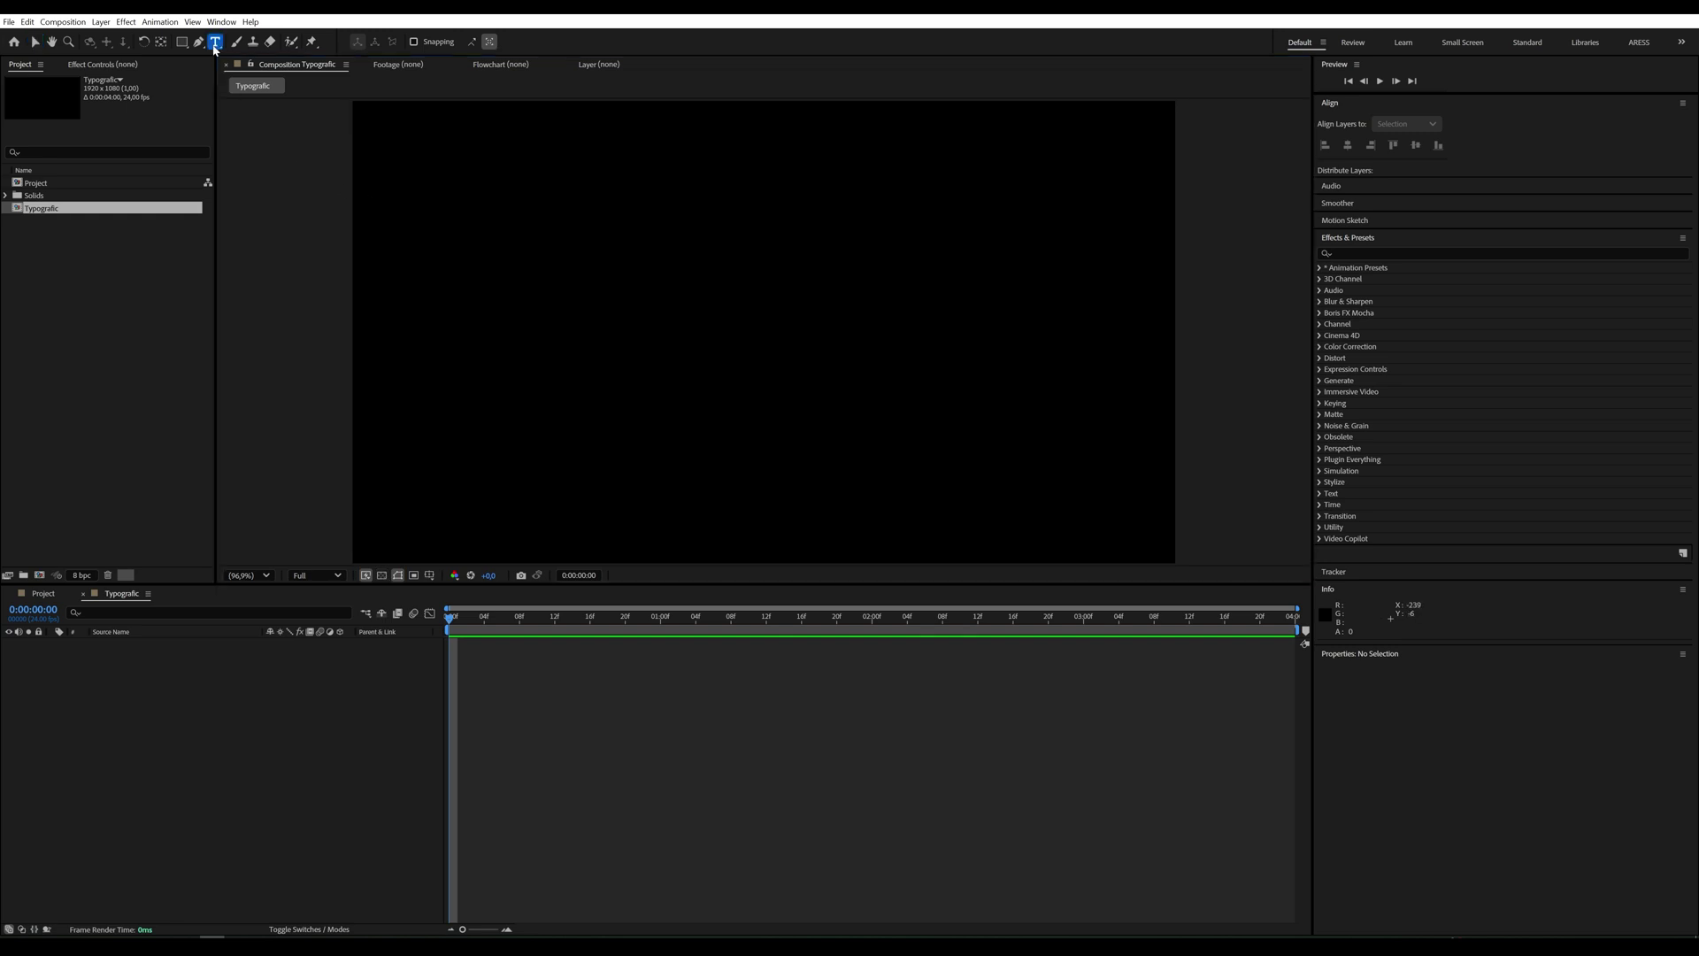
left_click(686, 341)
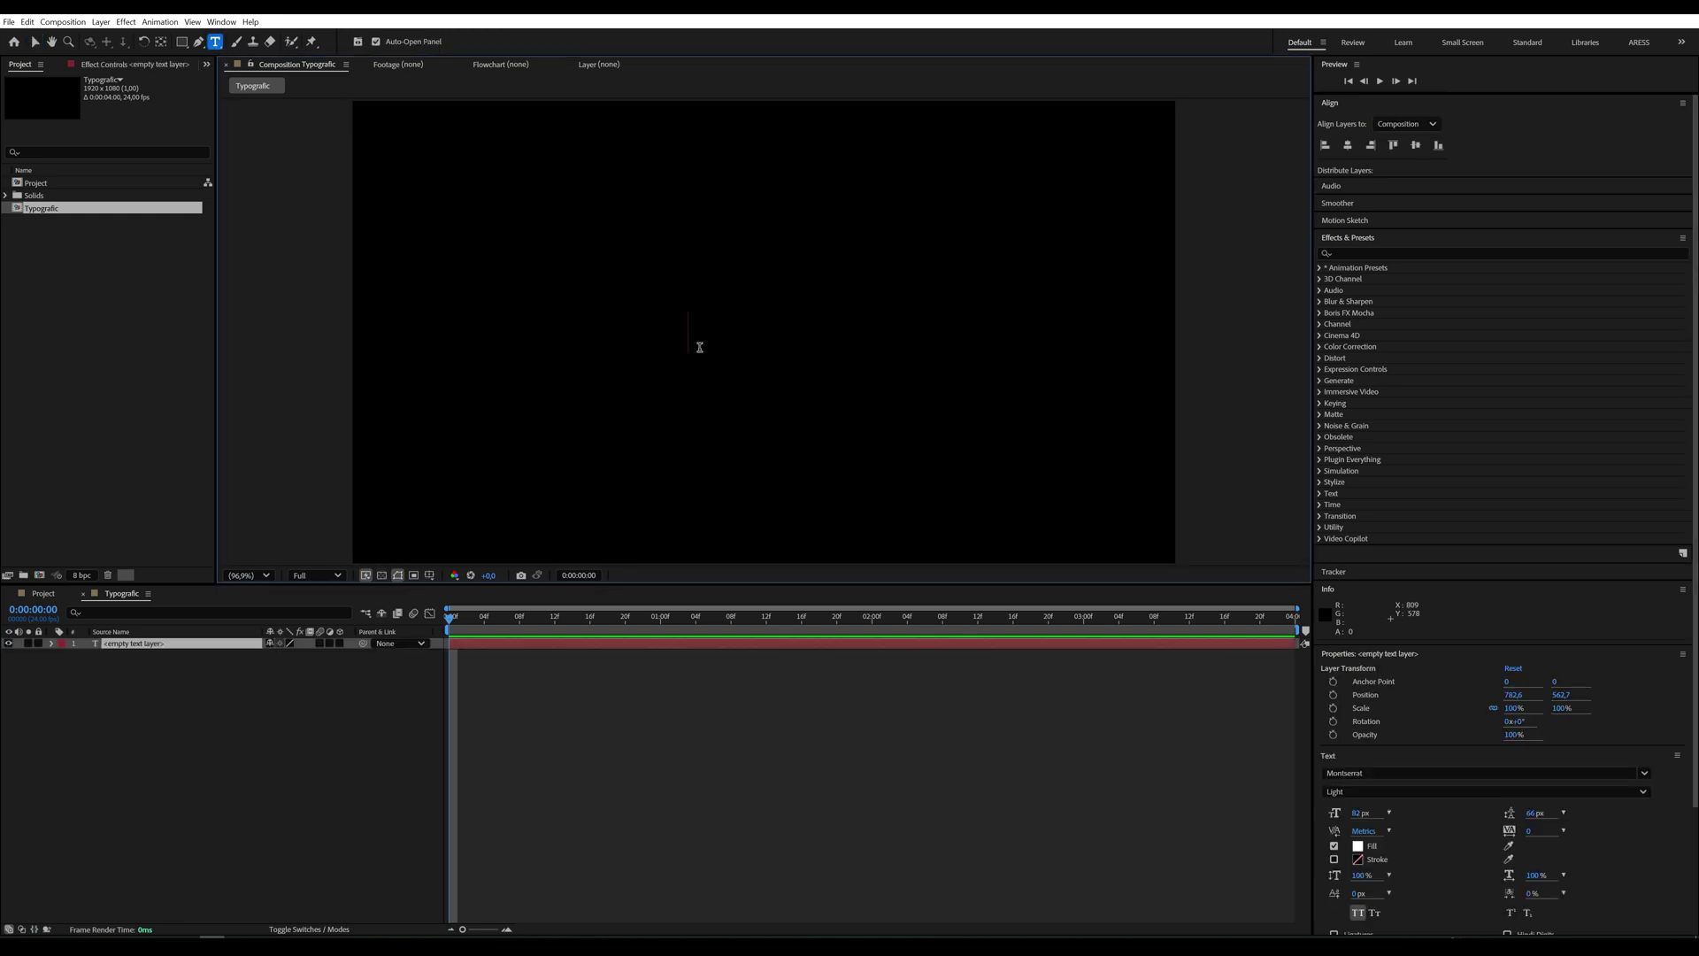
type("A")
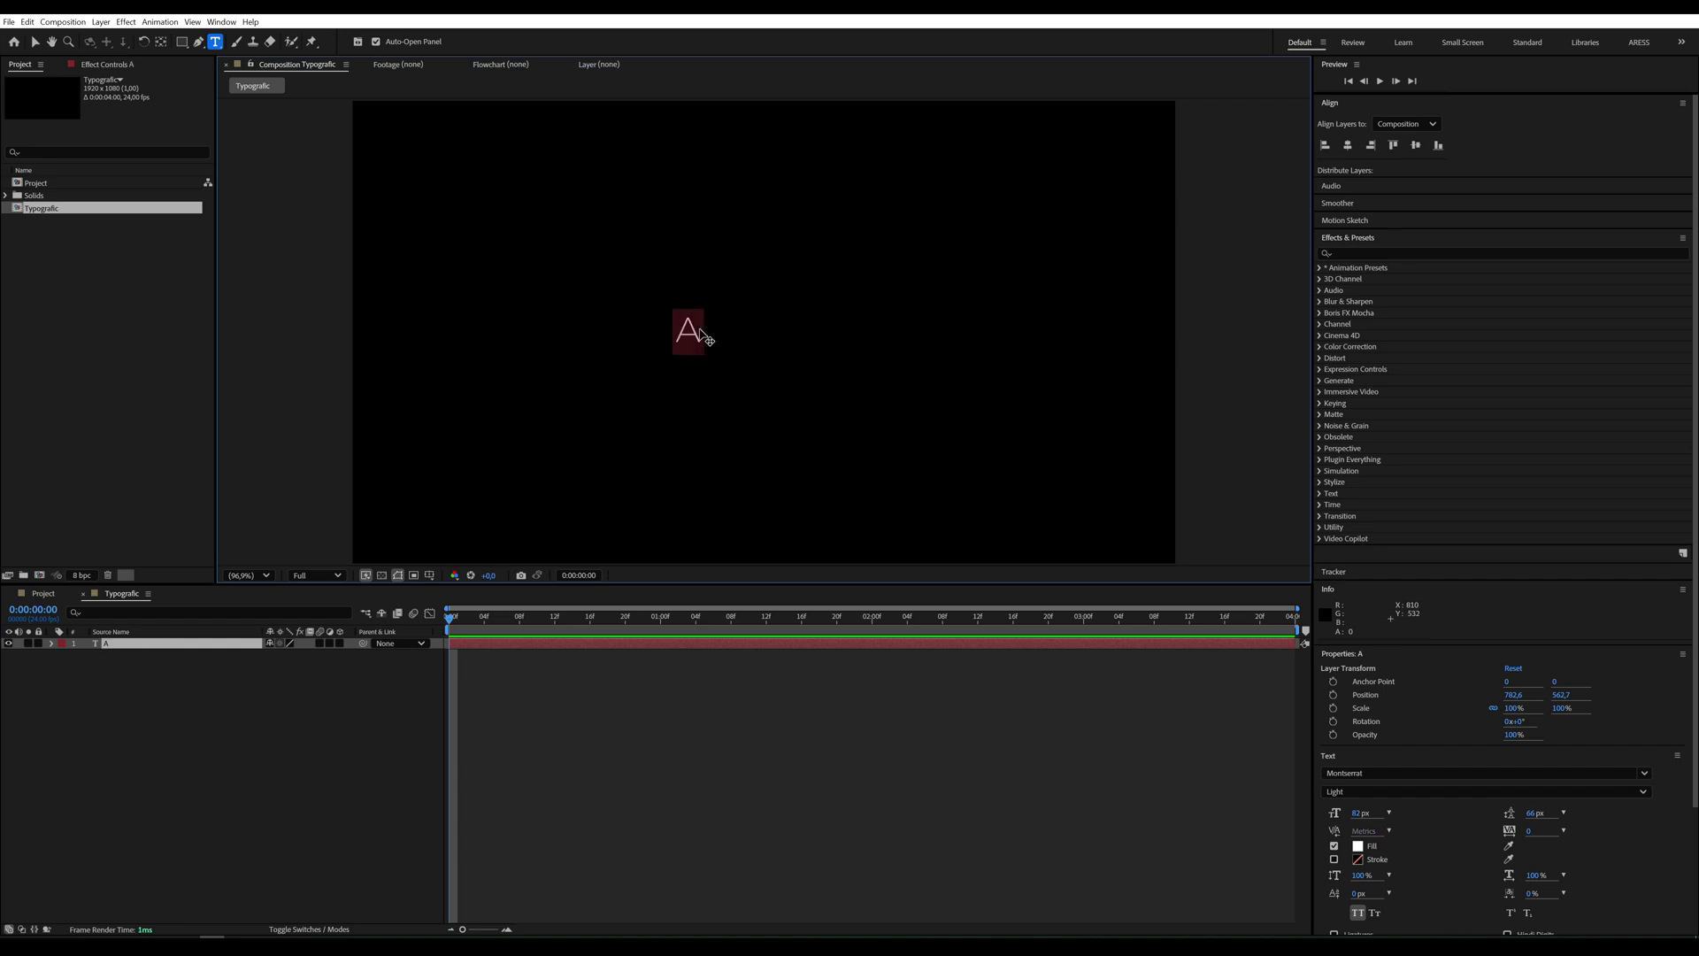
type("bsolute")
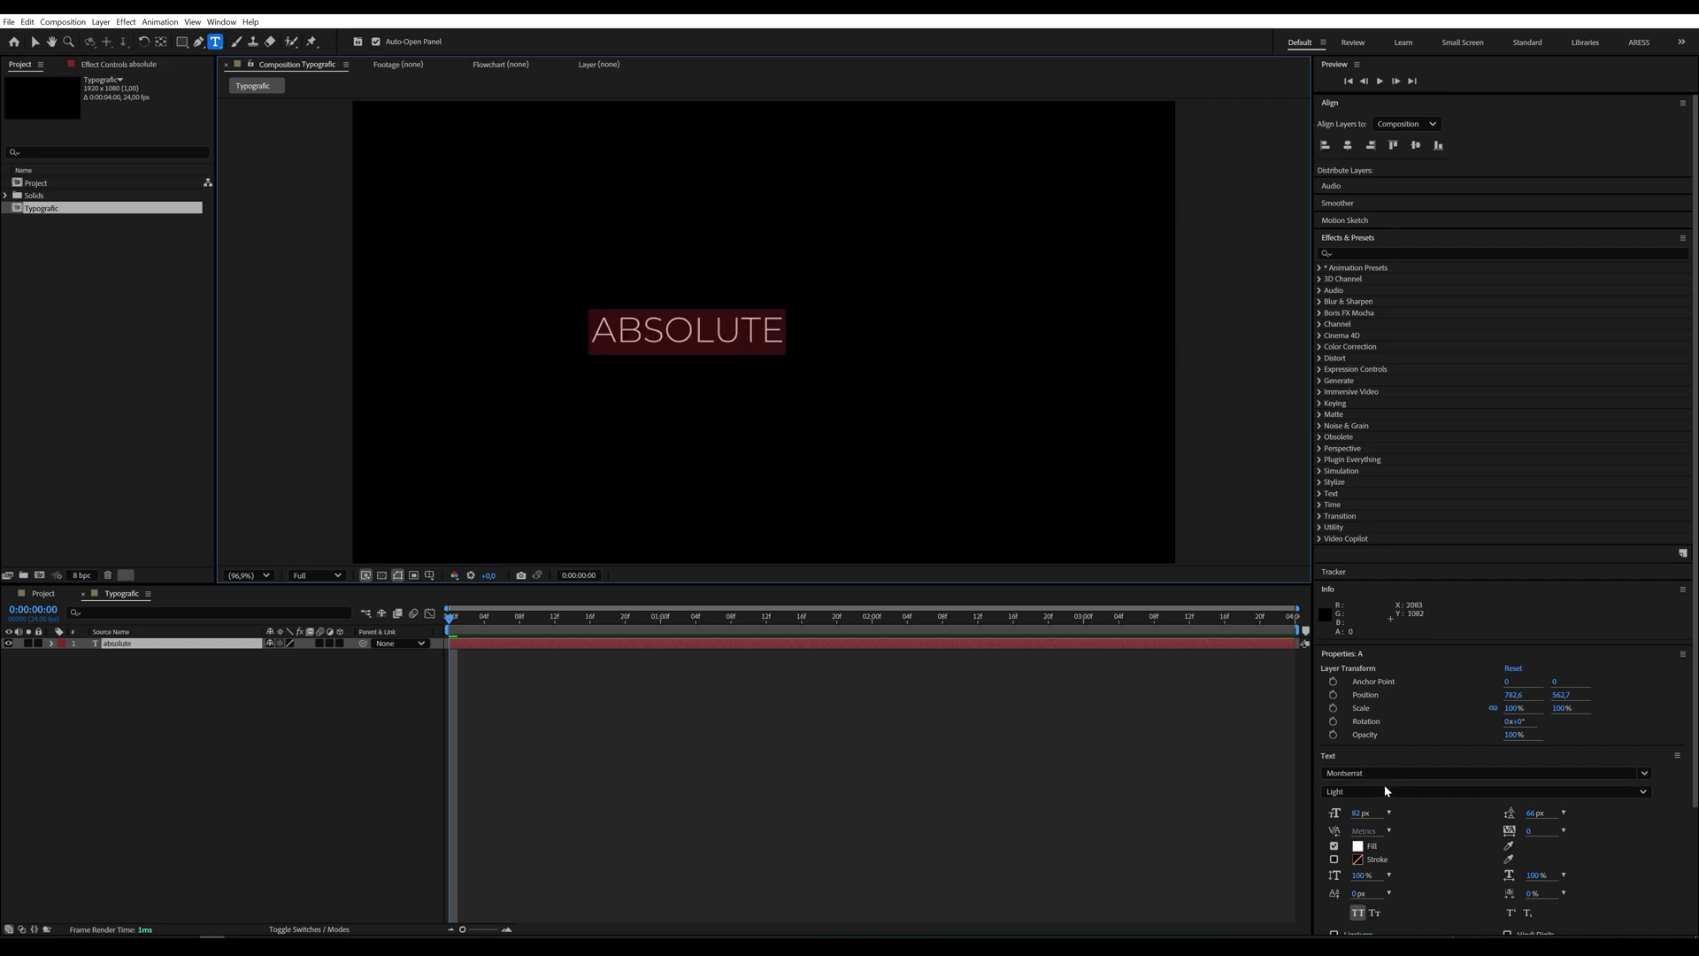
Step: Set the ABSOLUTE text to Bold and centre it horizontally in the frame
left_click(1385, 793)
left_click(1349, 693)
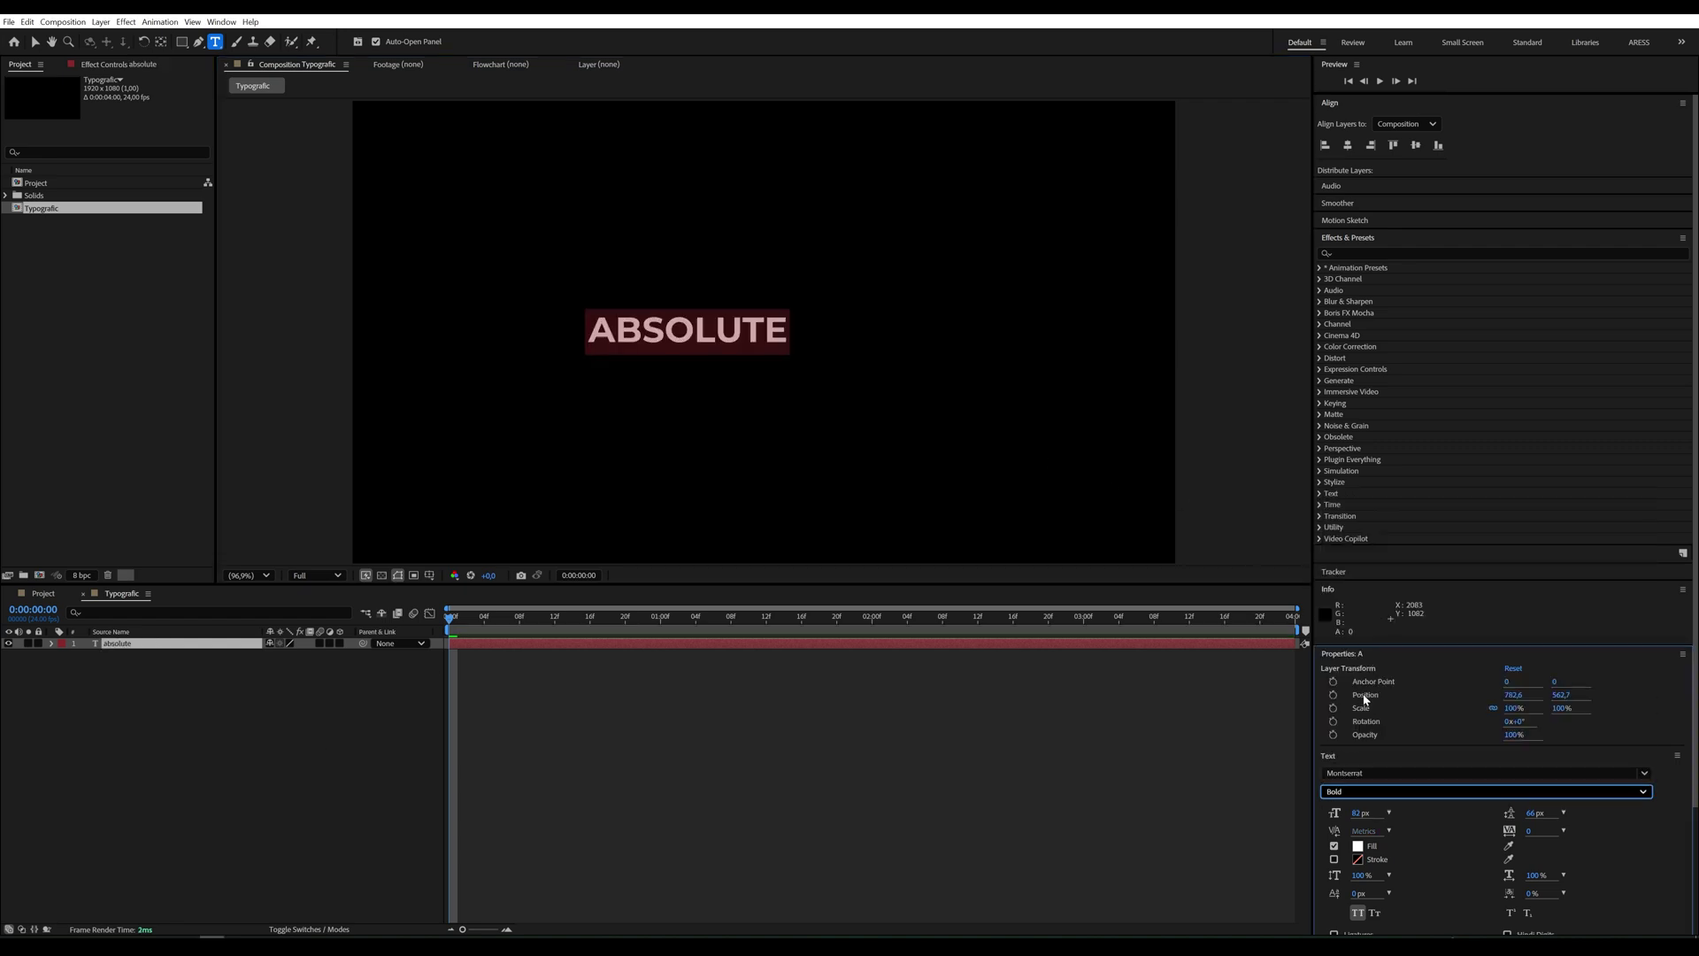
left_click(1348, 145)
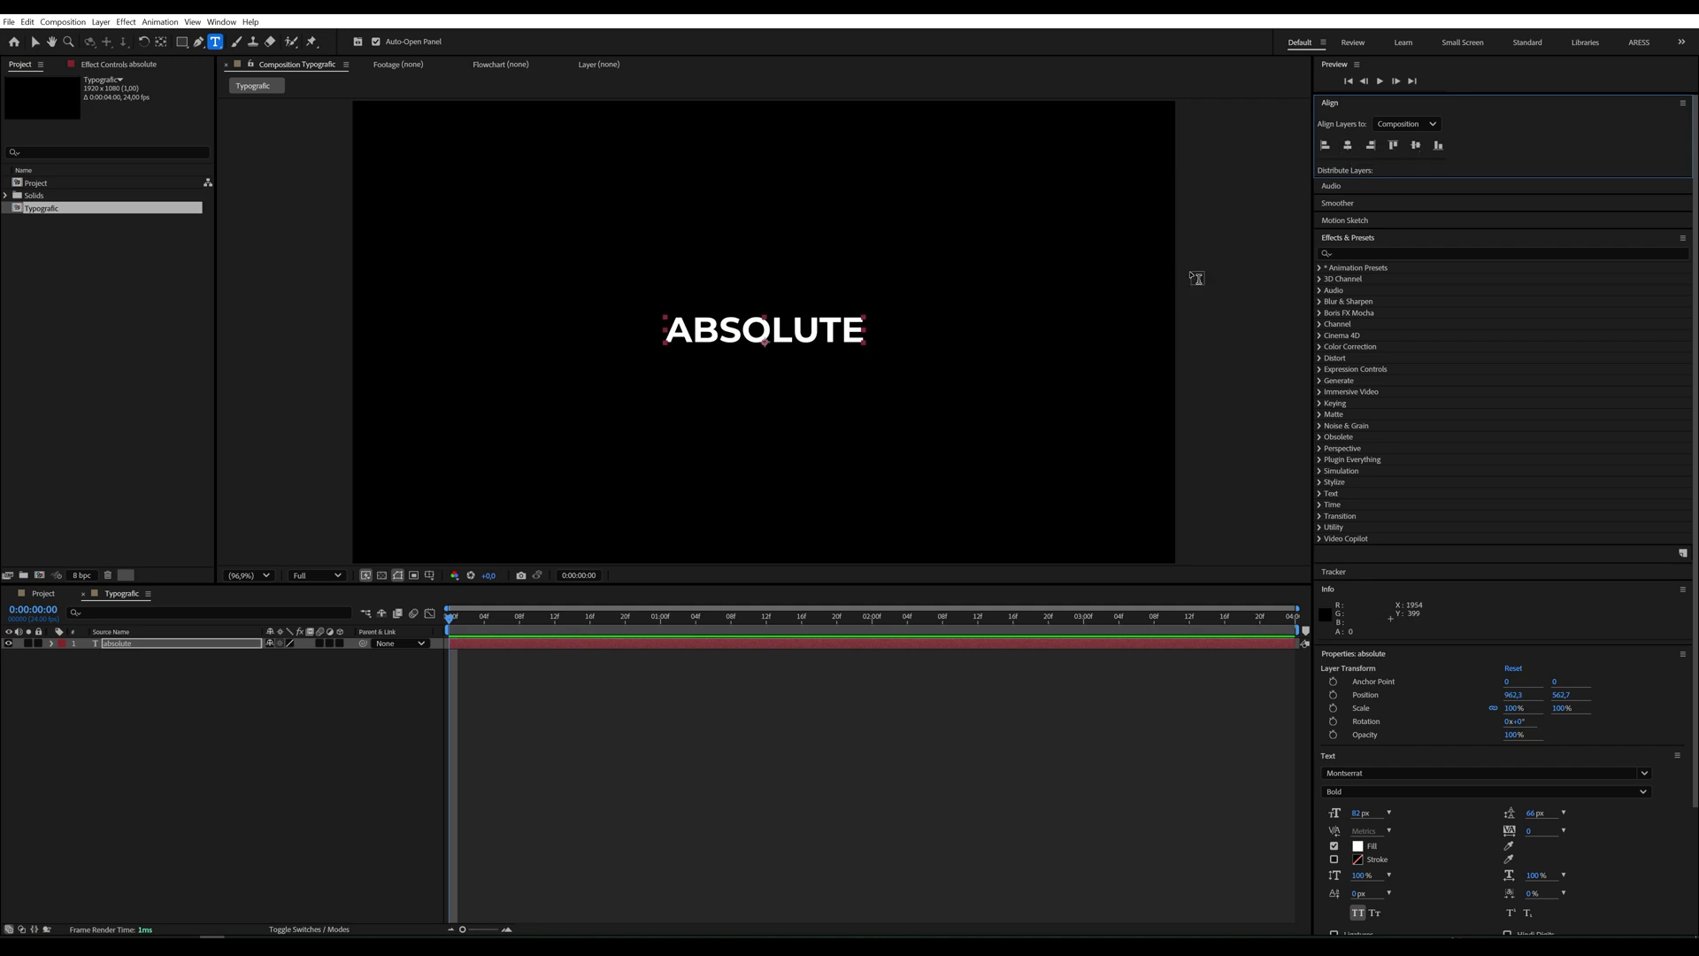
left_click(174, 676)
Step: Pre-compose the ABSOLUTE text layer into 'absolute Comp 1'
right_click(147, 646)
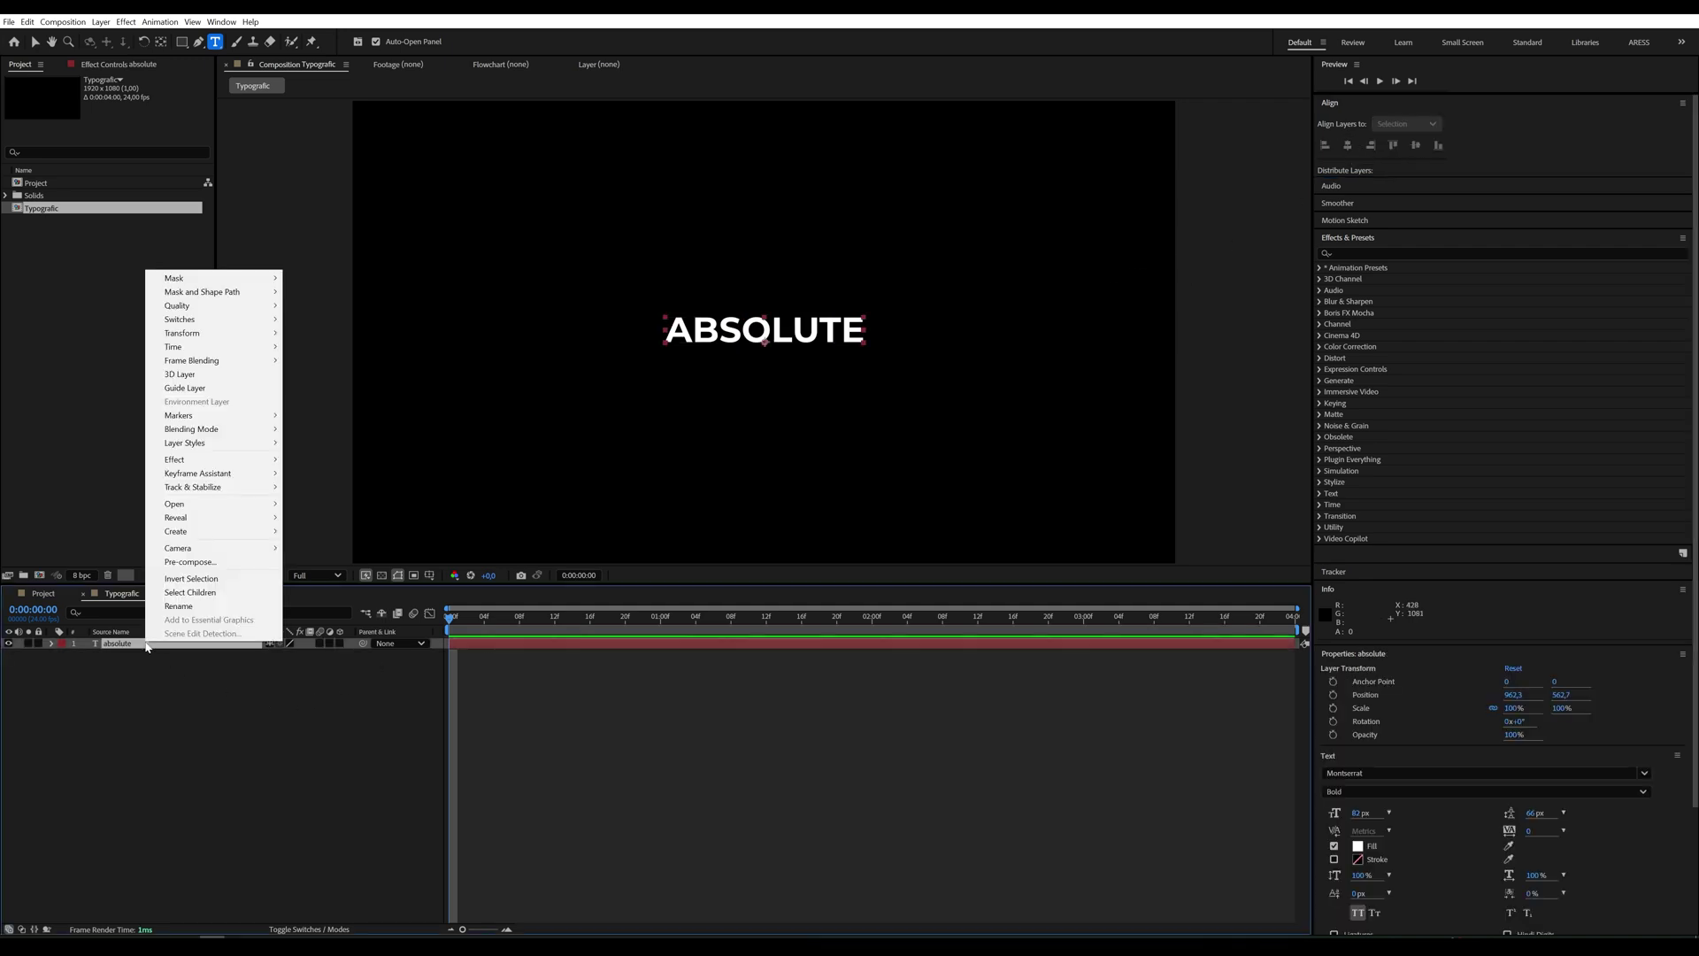
left_click(190, 563)
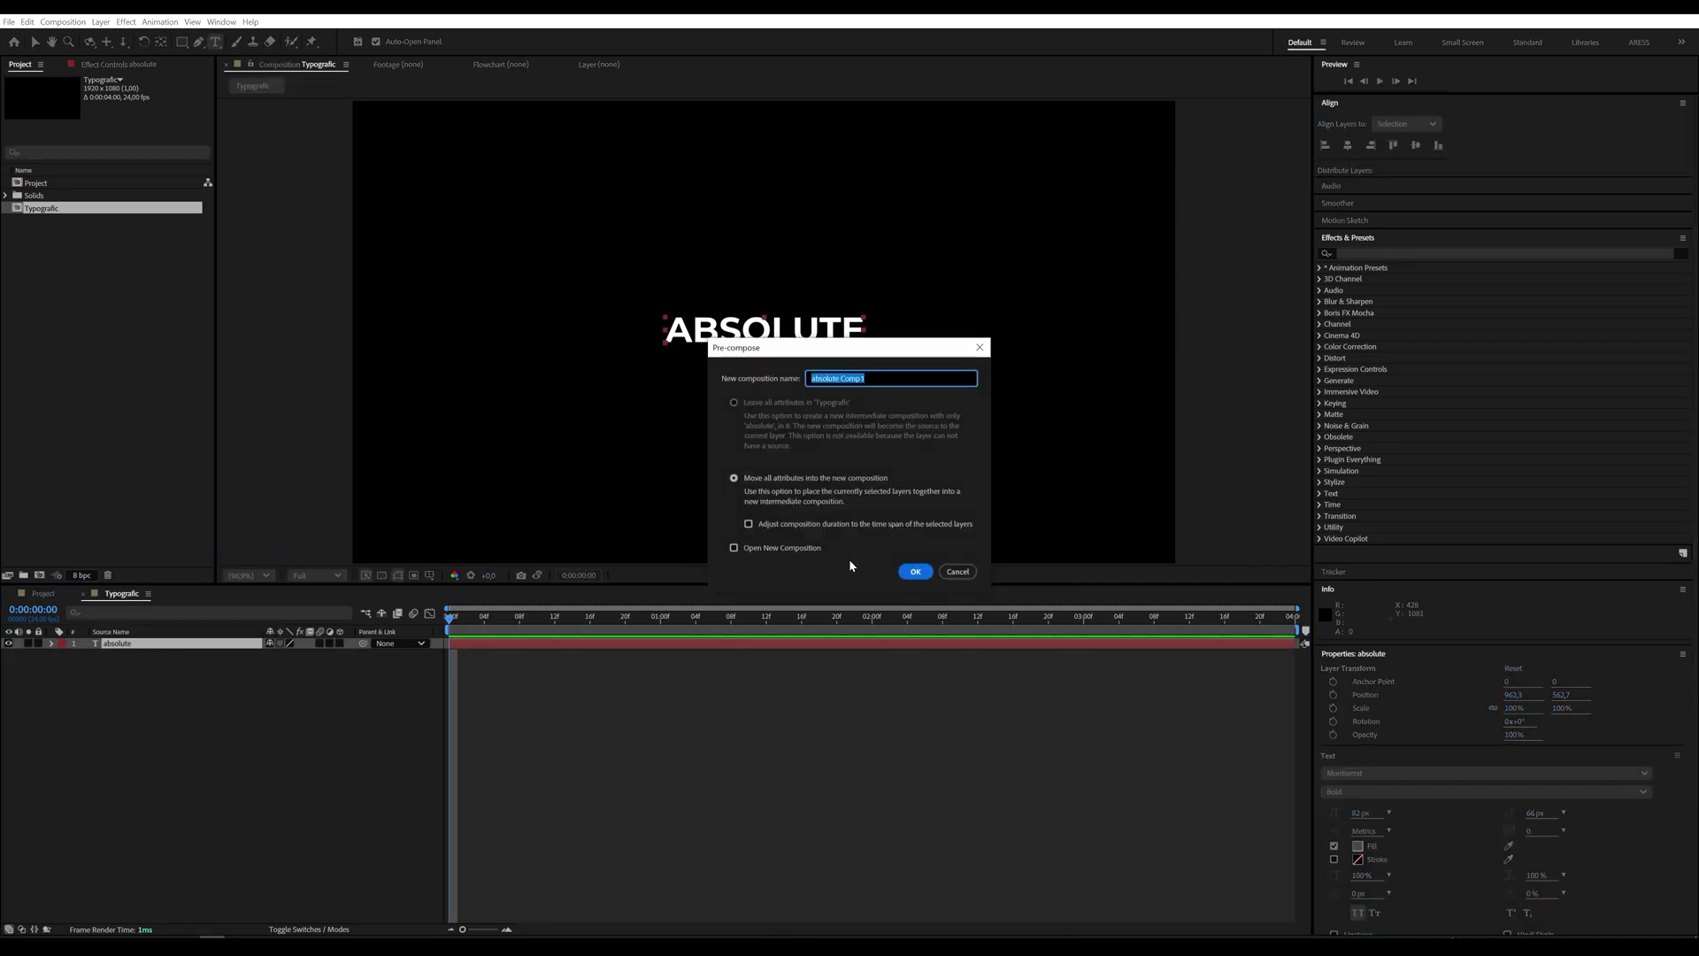
left_click(913, 572)
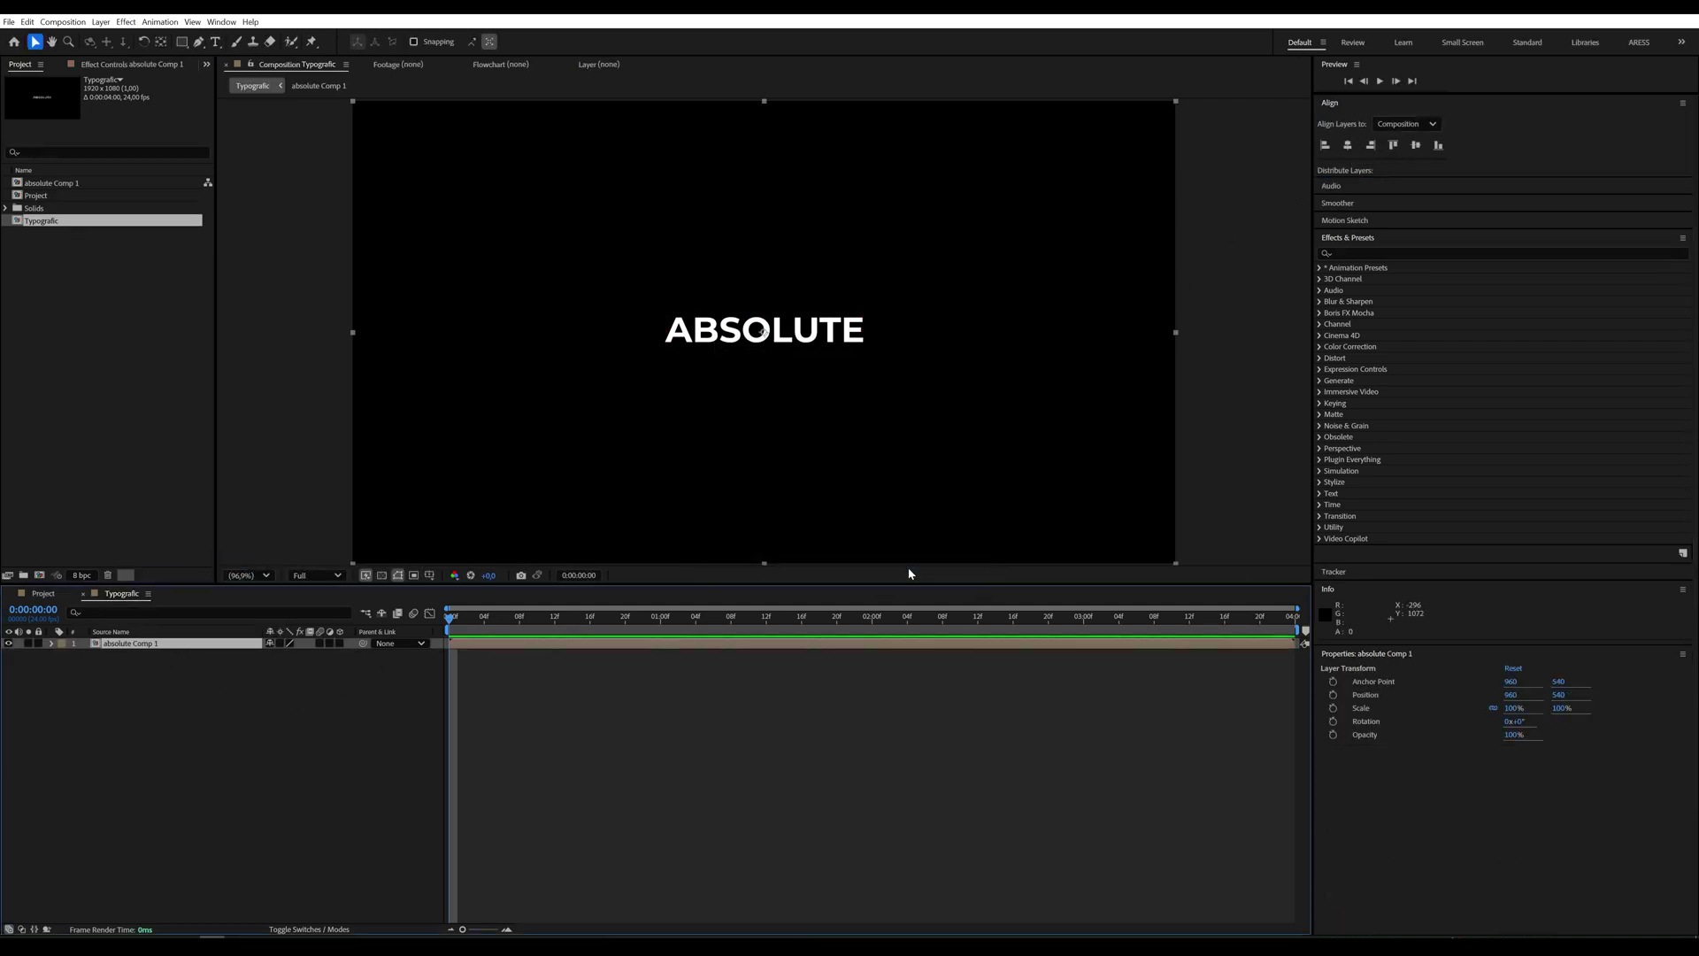
Step: Set absolute Comp 1's height to 250 px, then return to Typografic
double_click(150, 645)
right_click(217, 676)
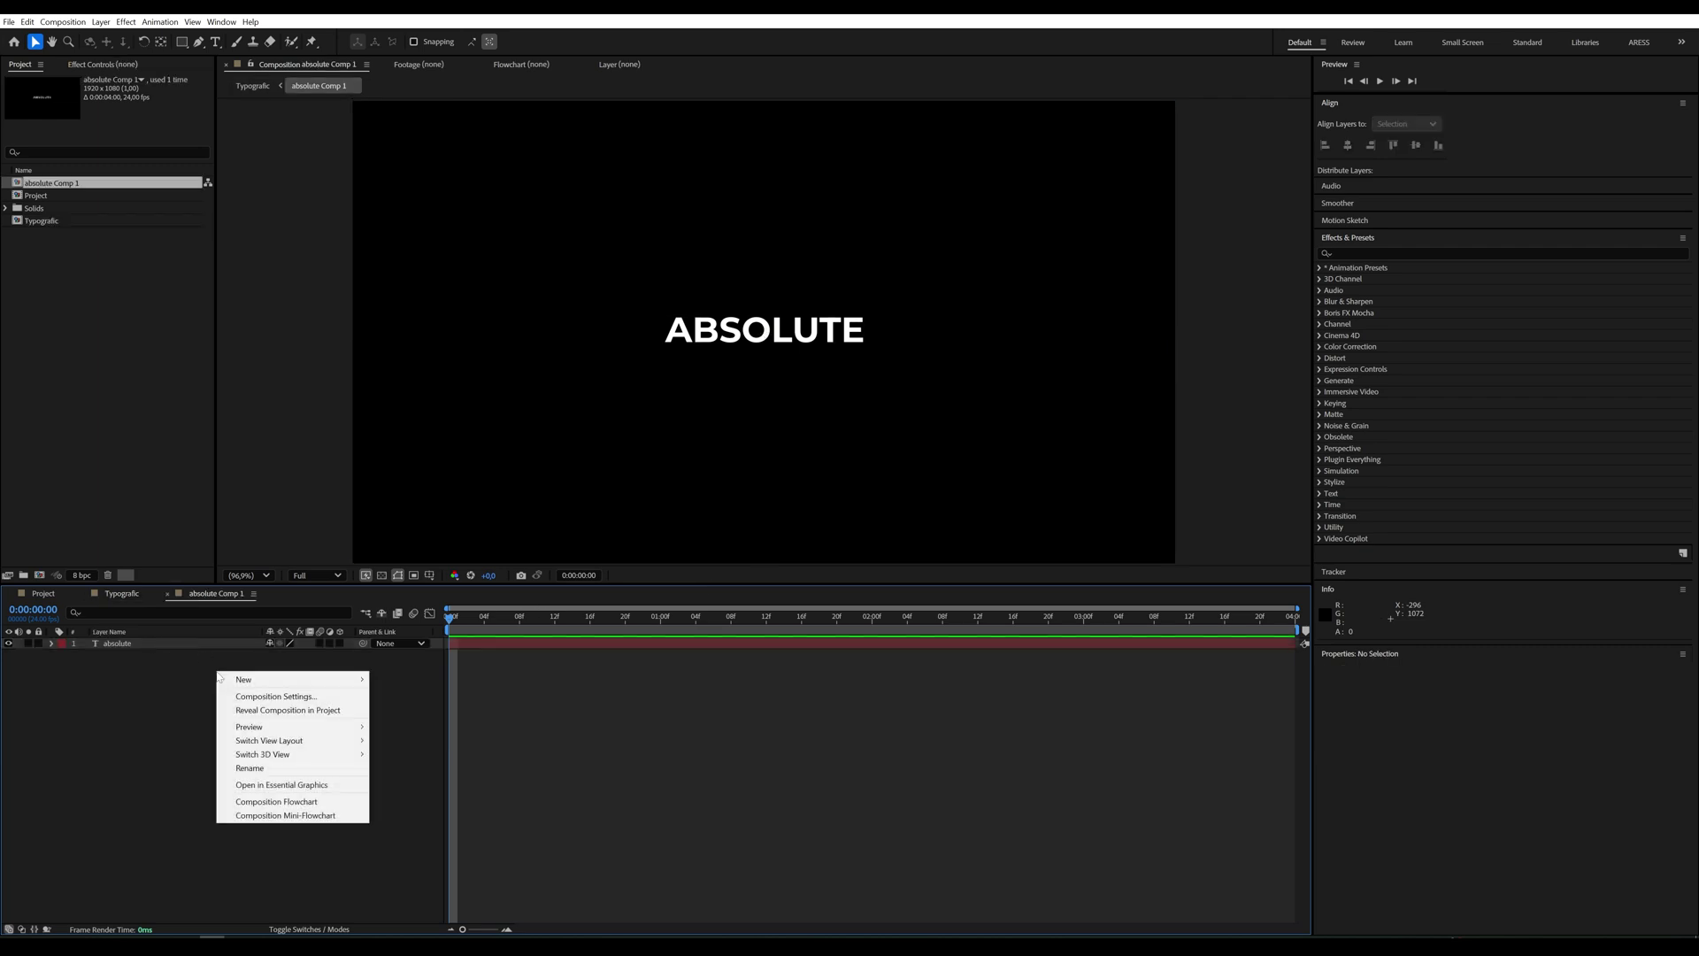
left_click(250, 696)
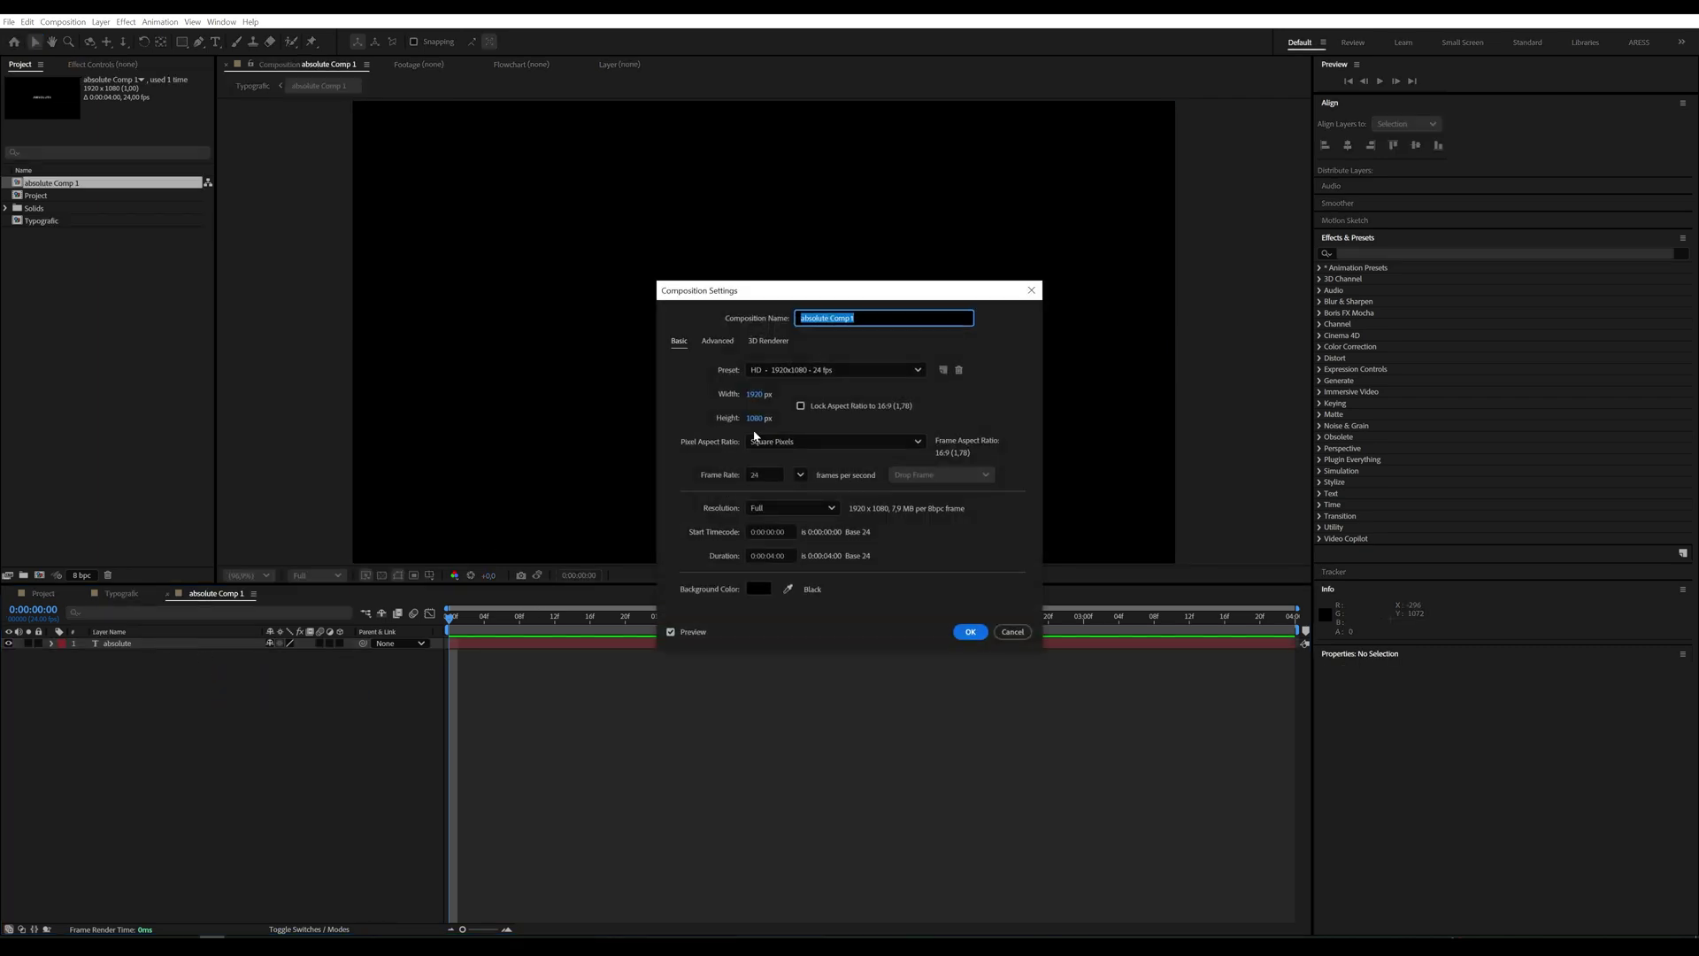
left_click(751, 416)
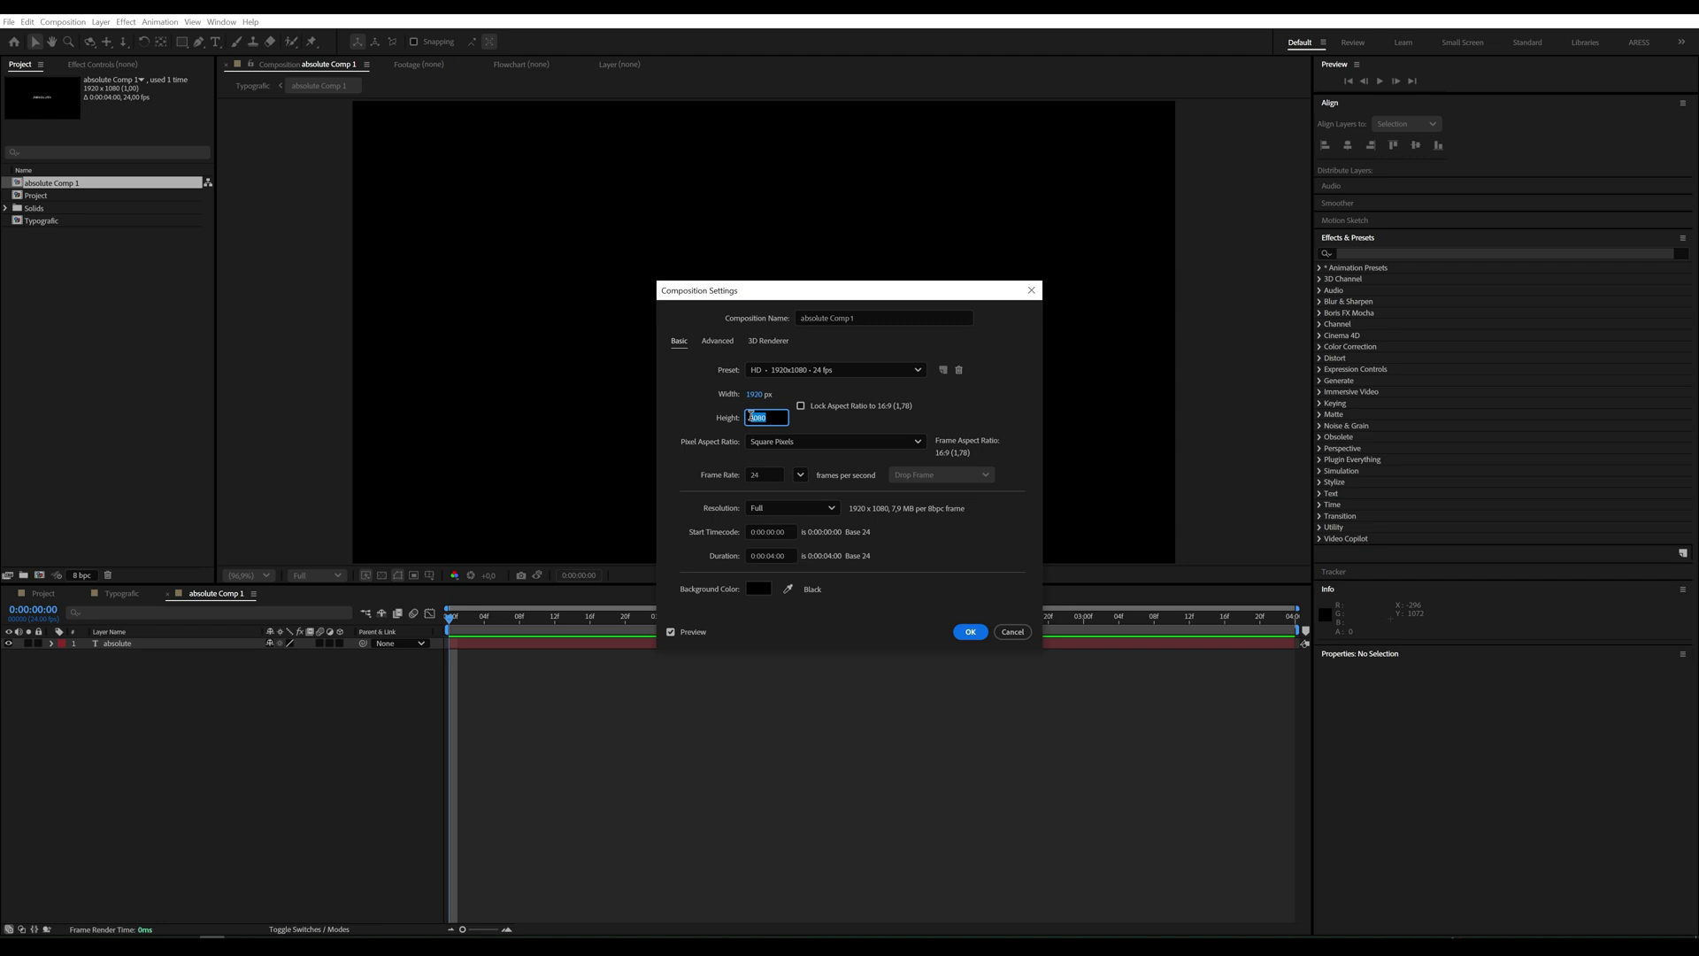
type("250")
key("Return")
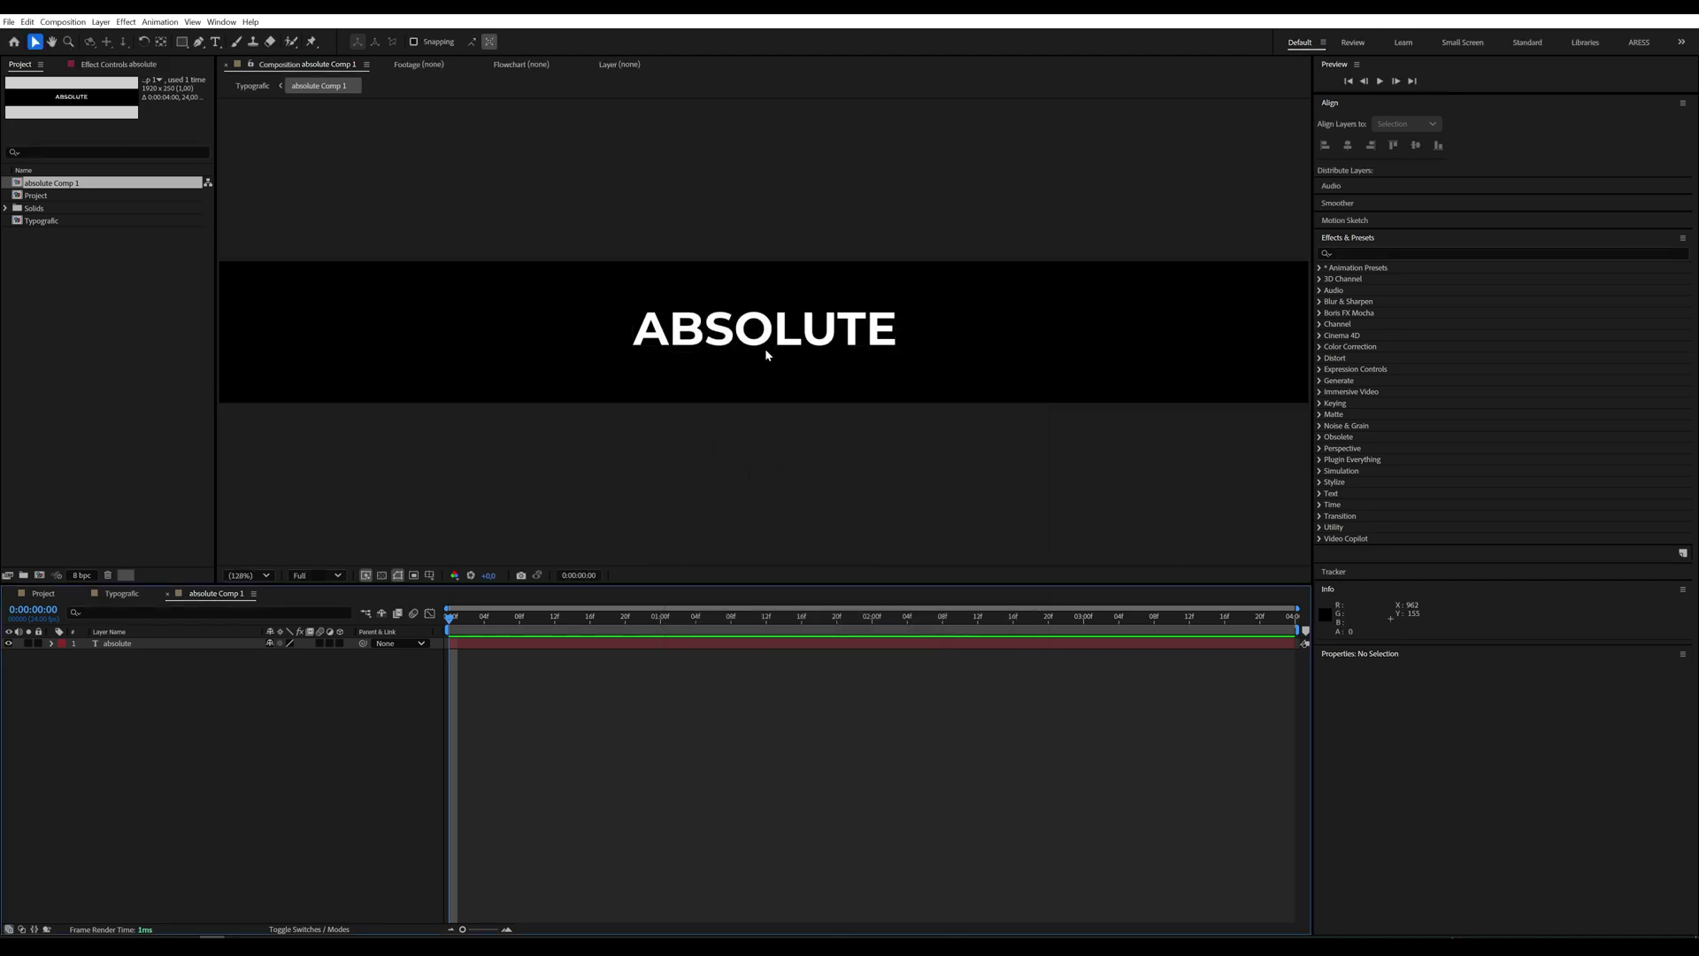
key("shift+Escape")
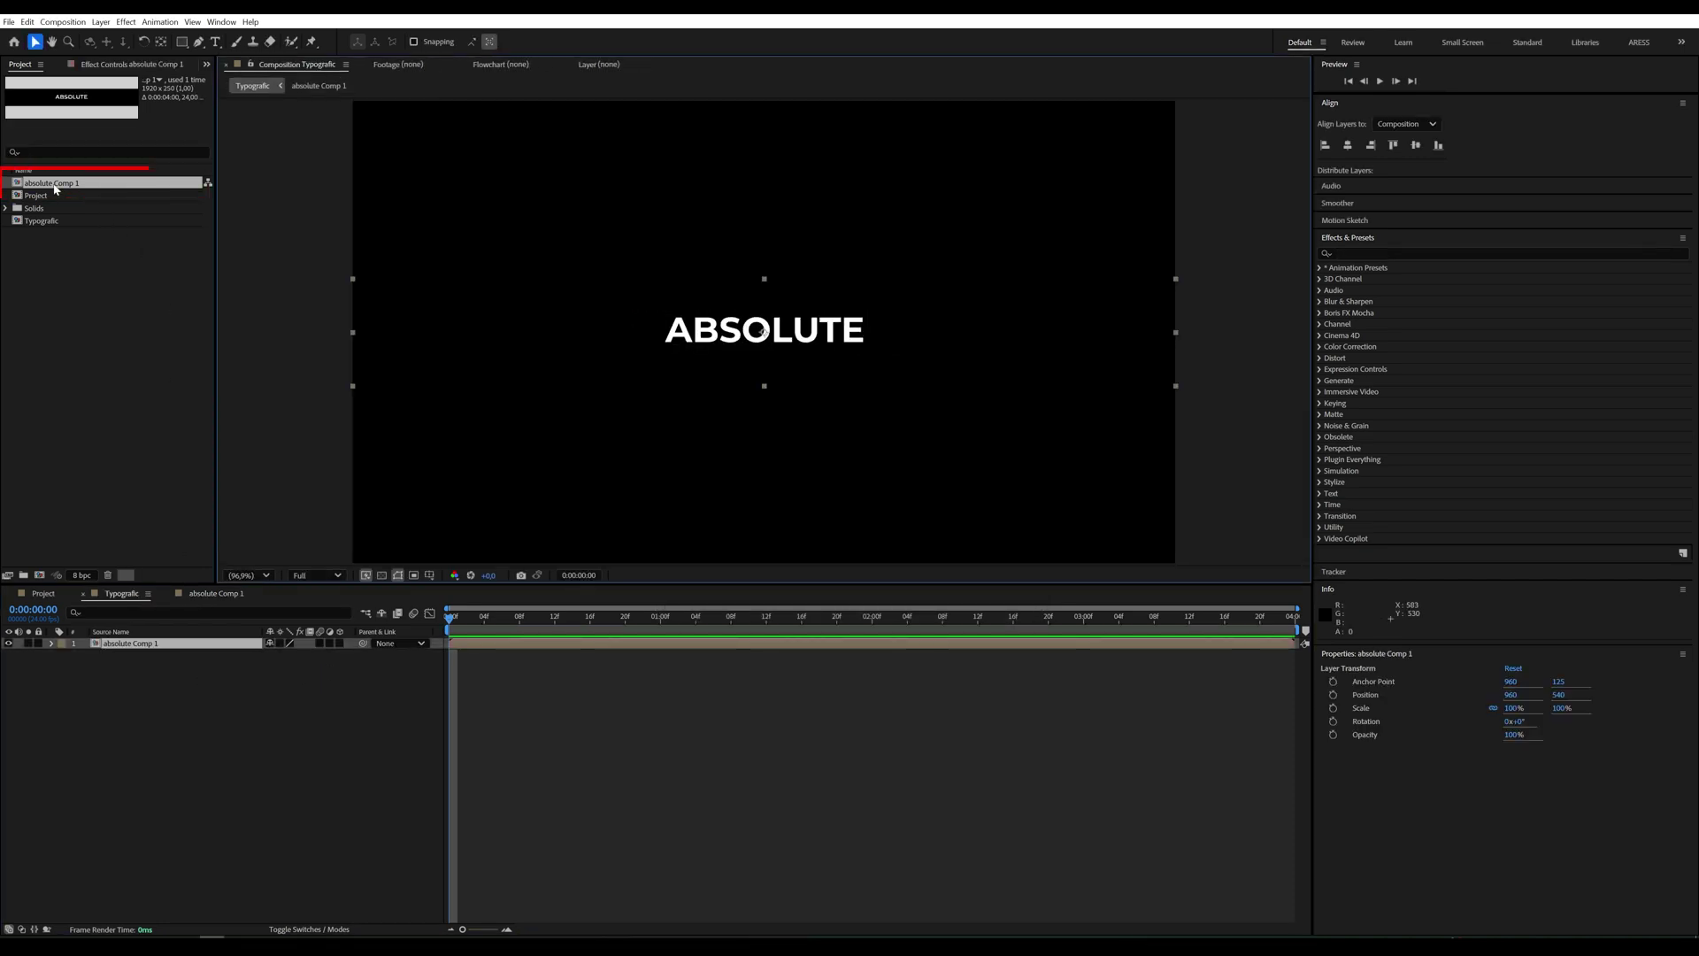
Step: Duplicate the precomp in the Project panel and rename the copy to Text 2Comp 2
left_click(20, 60)
key("ctrl+d")
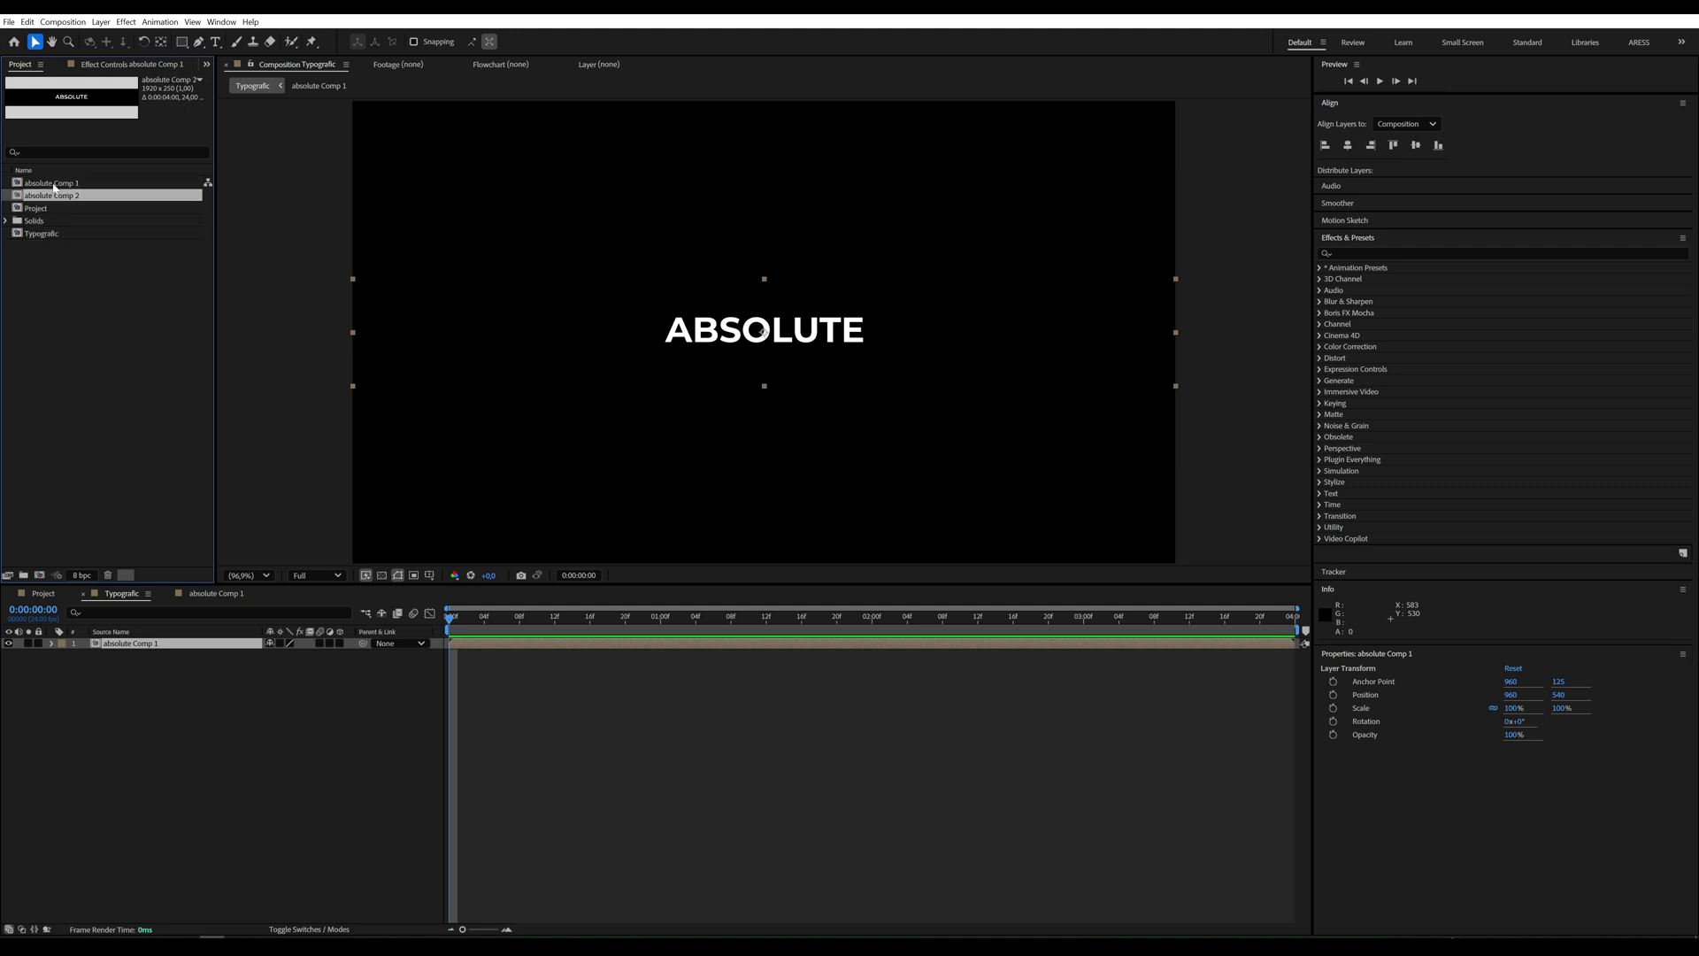
right_click(38, 199)
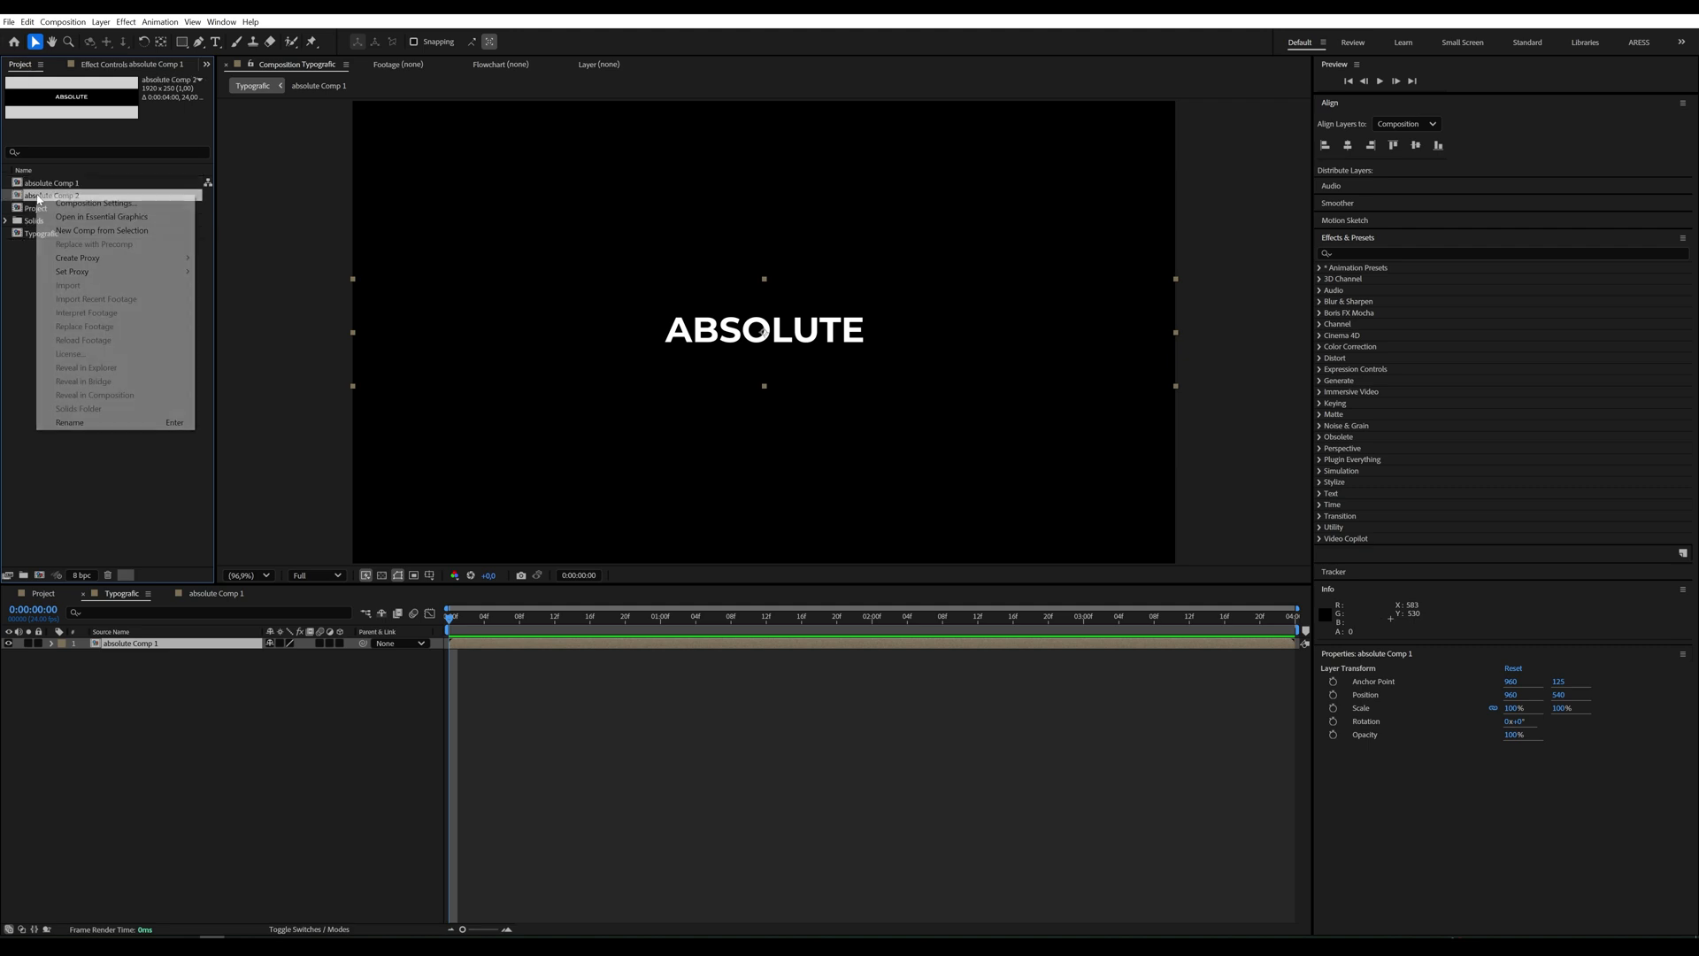
left_click(62, 422)
double_click(39, 195)
type("Text")
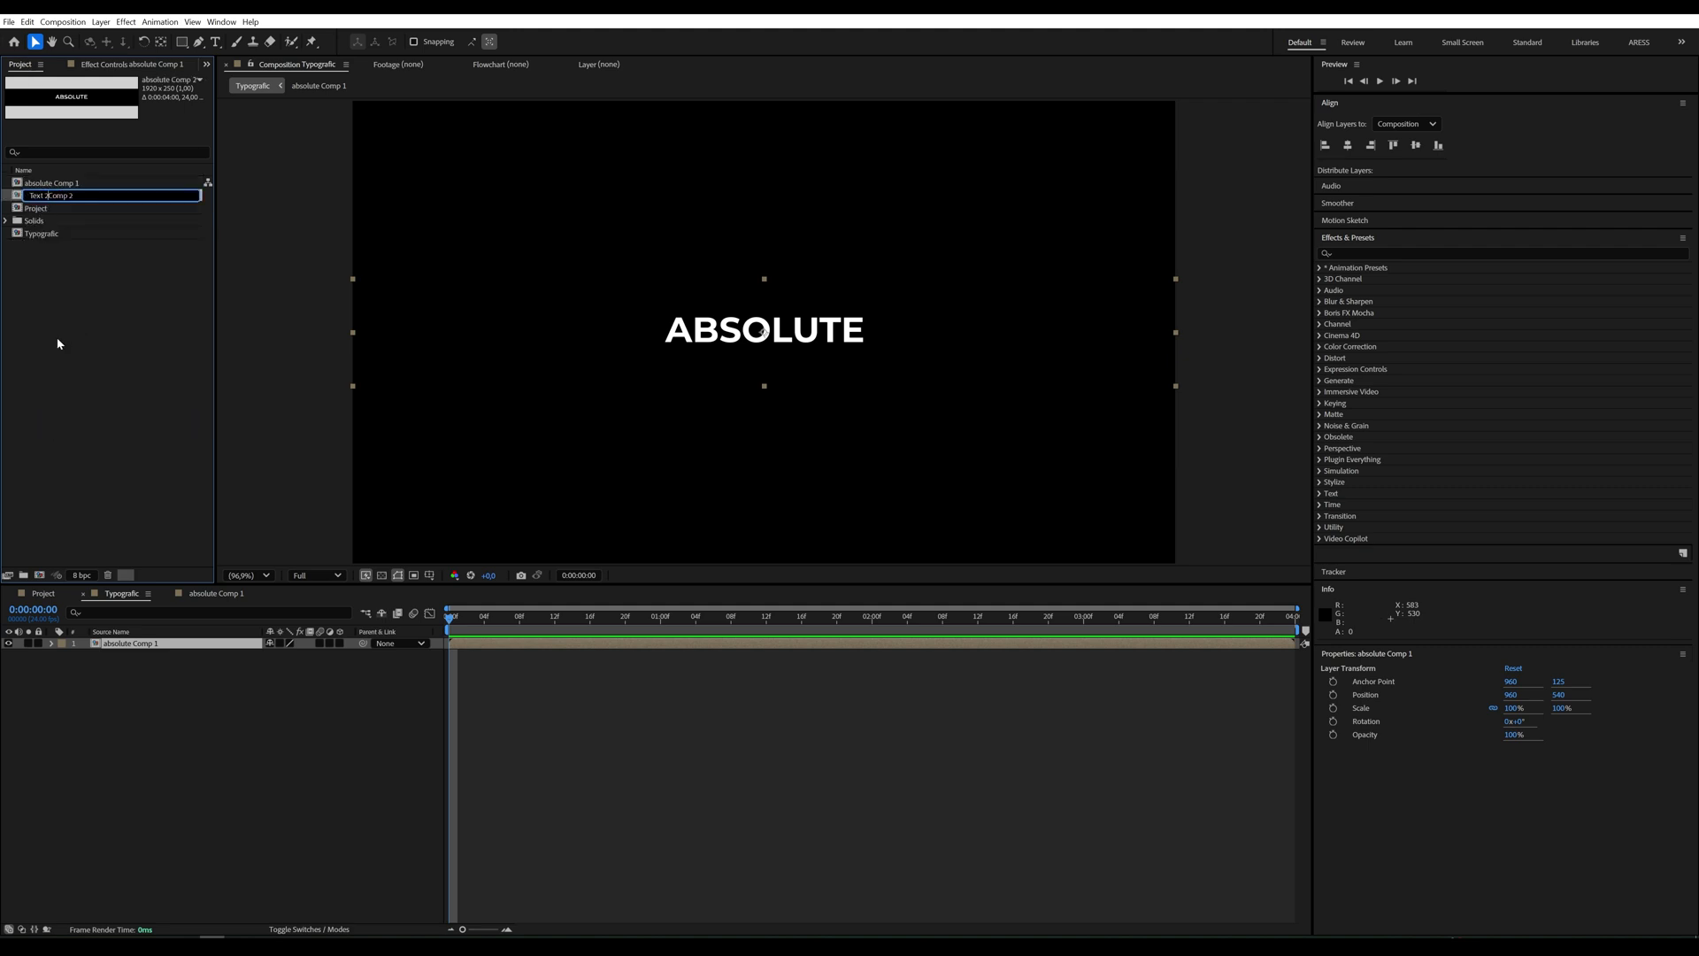
key("Return")
Step: Rename the original precomp to Text 1Comp 1 and add Text 2Comp 2 to Typografic
left_click(40, 182)
right_click(37, 182)
left_click(69, 407)
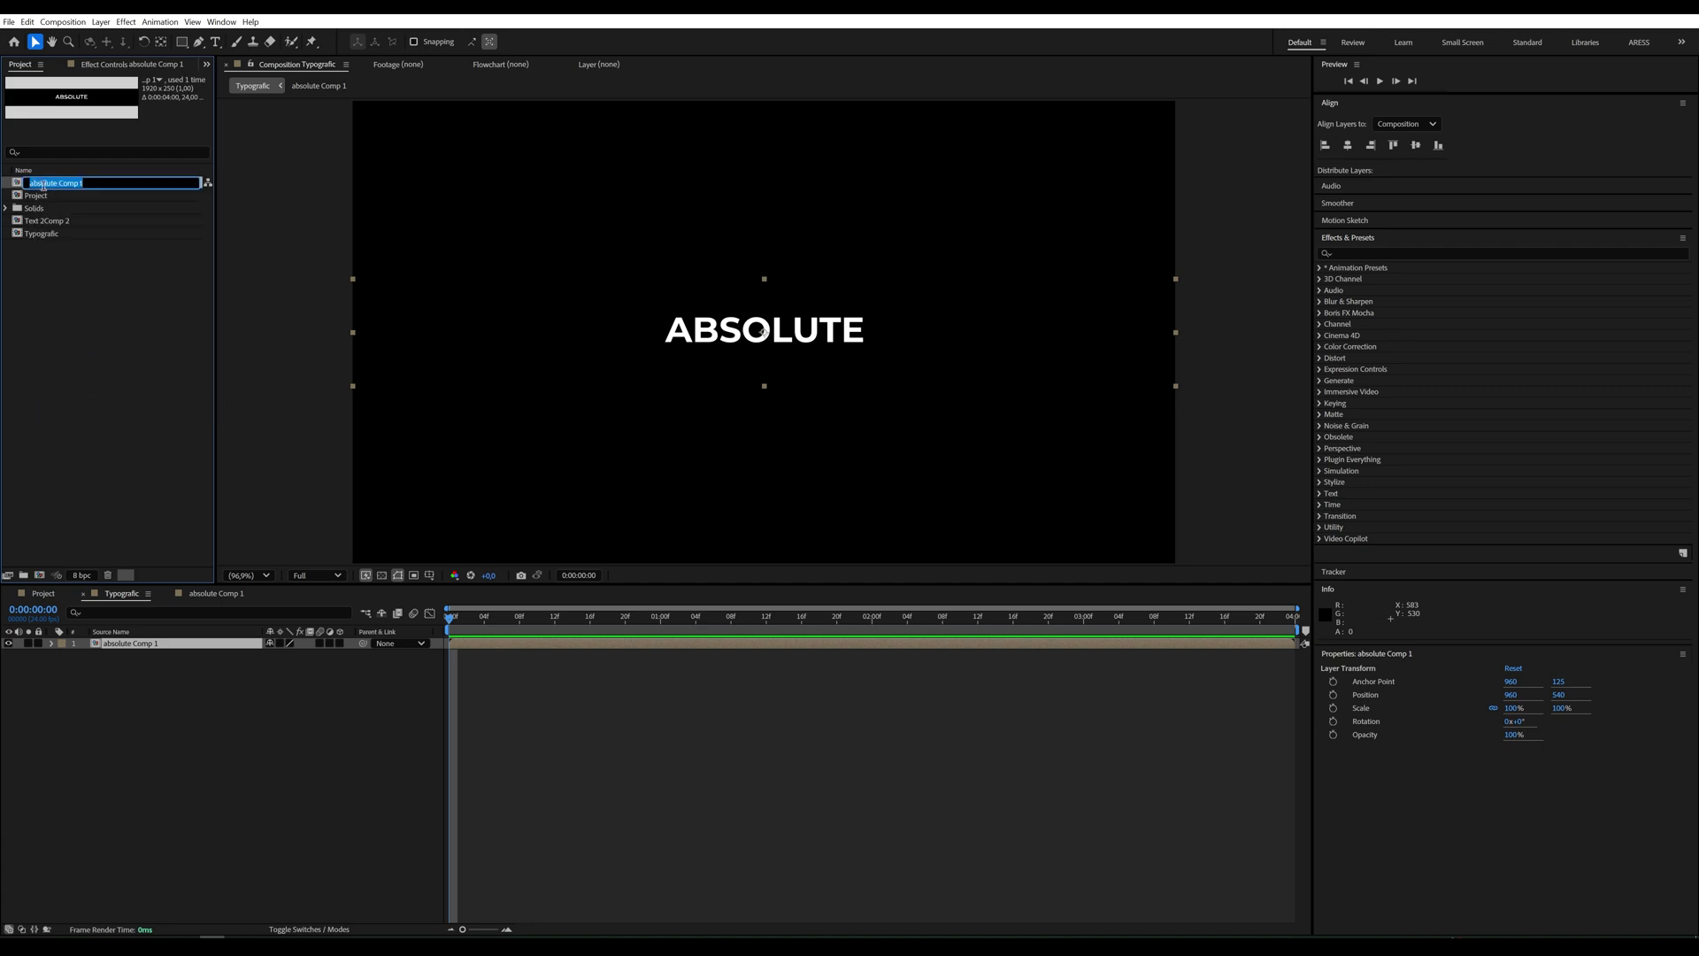
double_click(39, 182)
type("Text 1")
key("Return")
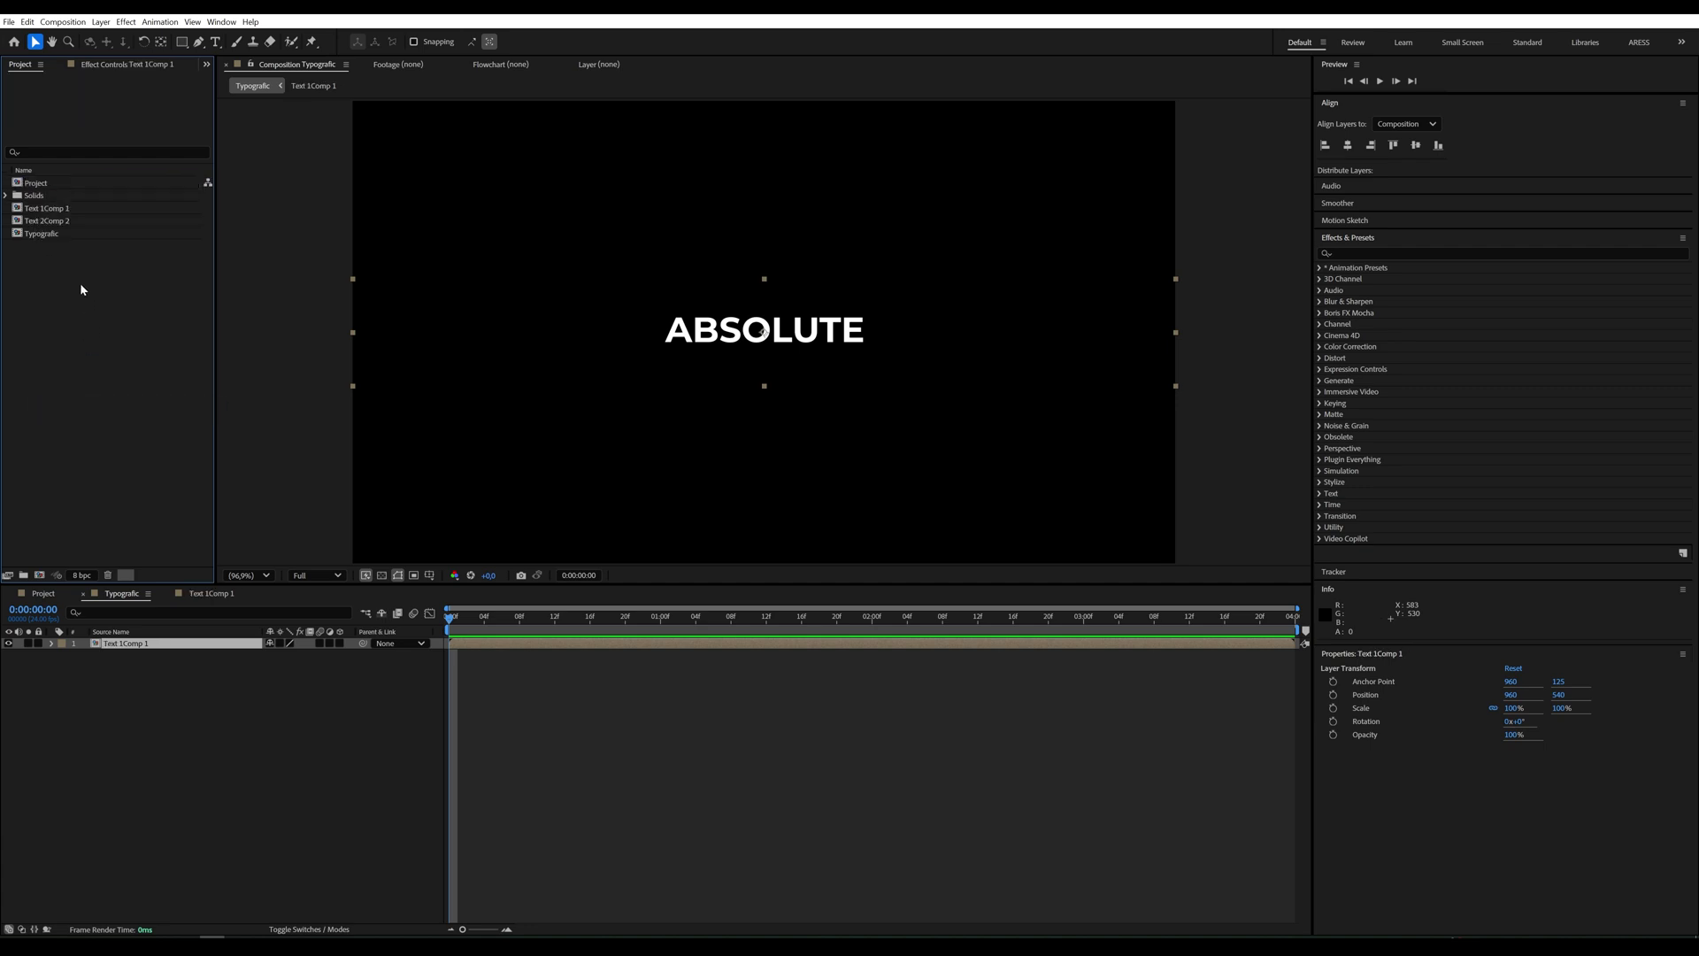
left_click(53, 220)
left_click_drag(54, 220, 129, 664)
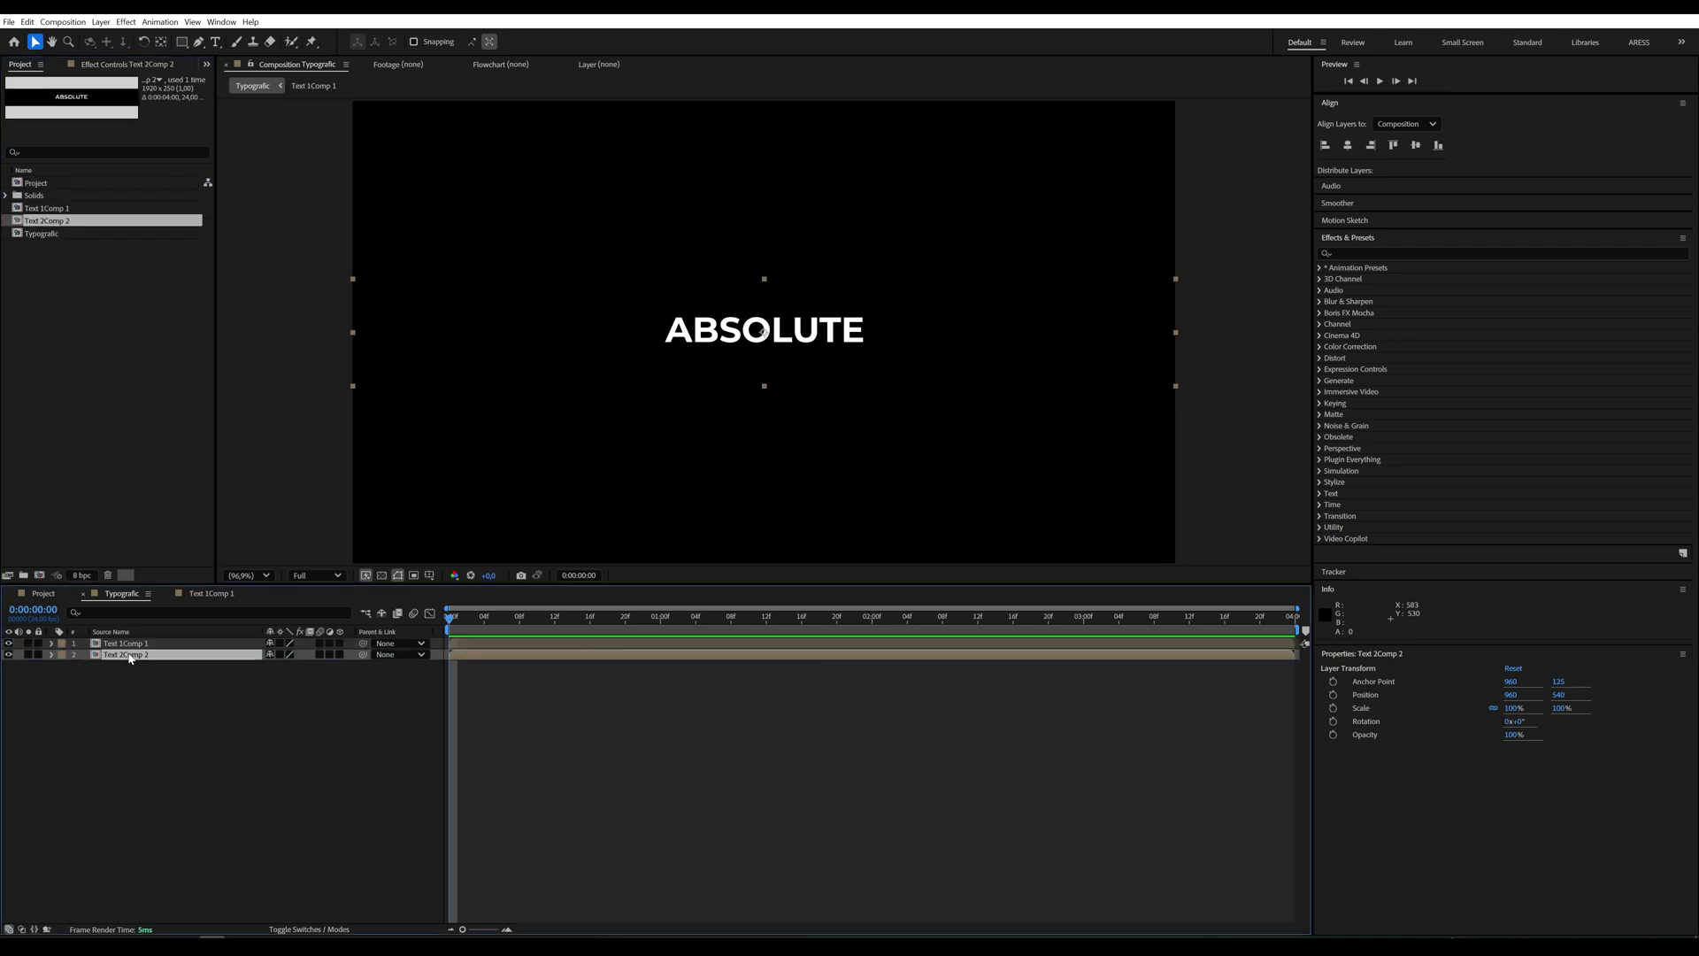
Step: Inside Text 2Comp 2, change the text to 'Power' in Light weight
double_click(129, 655)
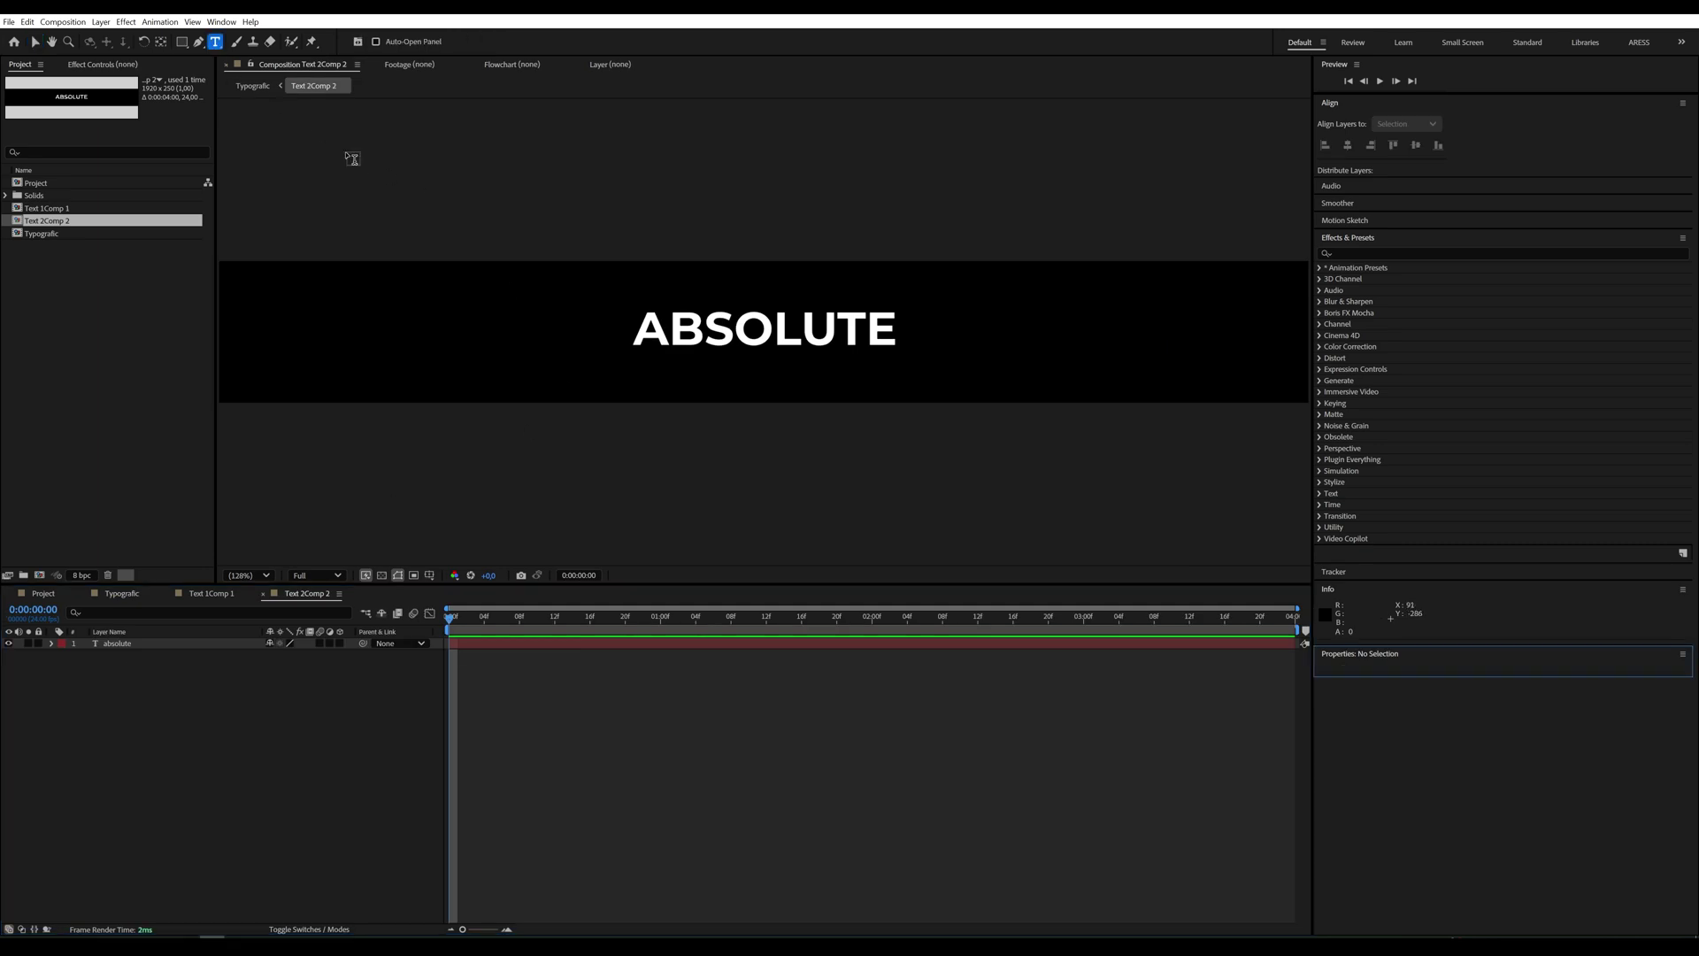
double_click(664, 324)
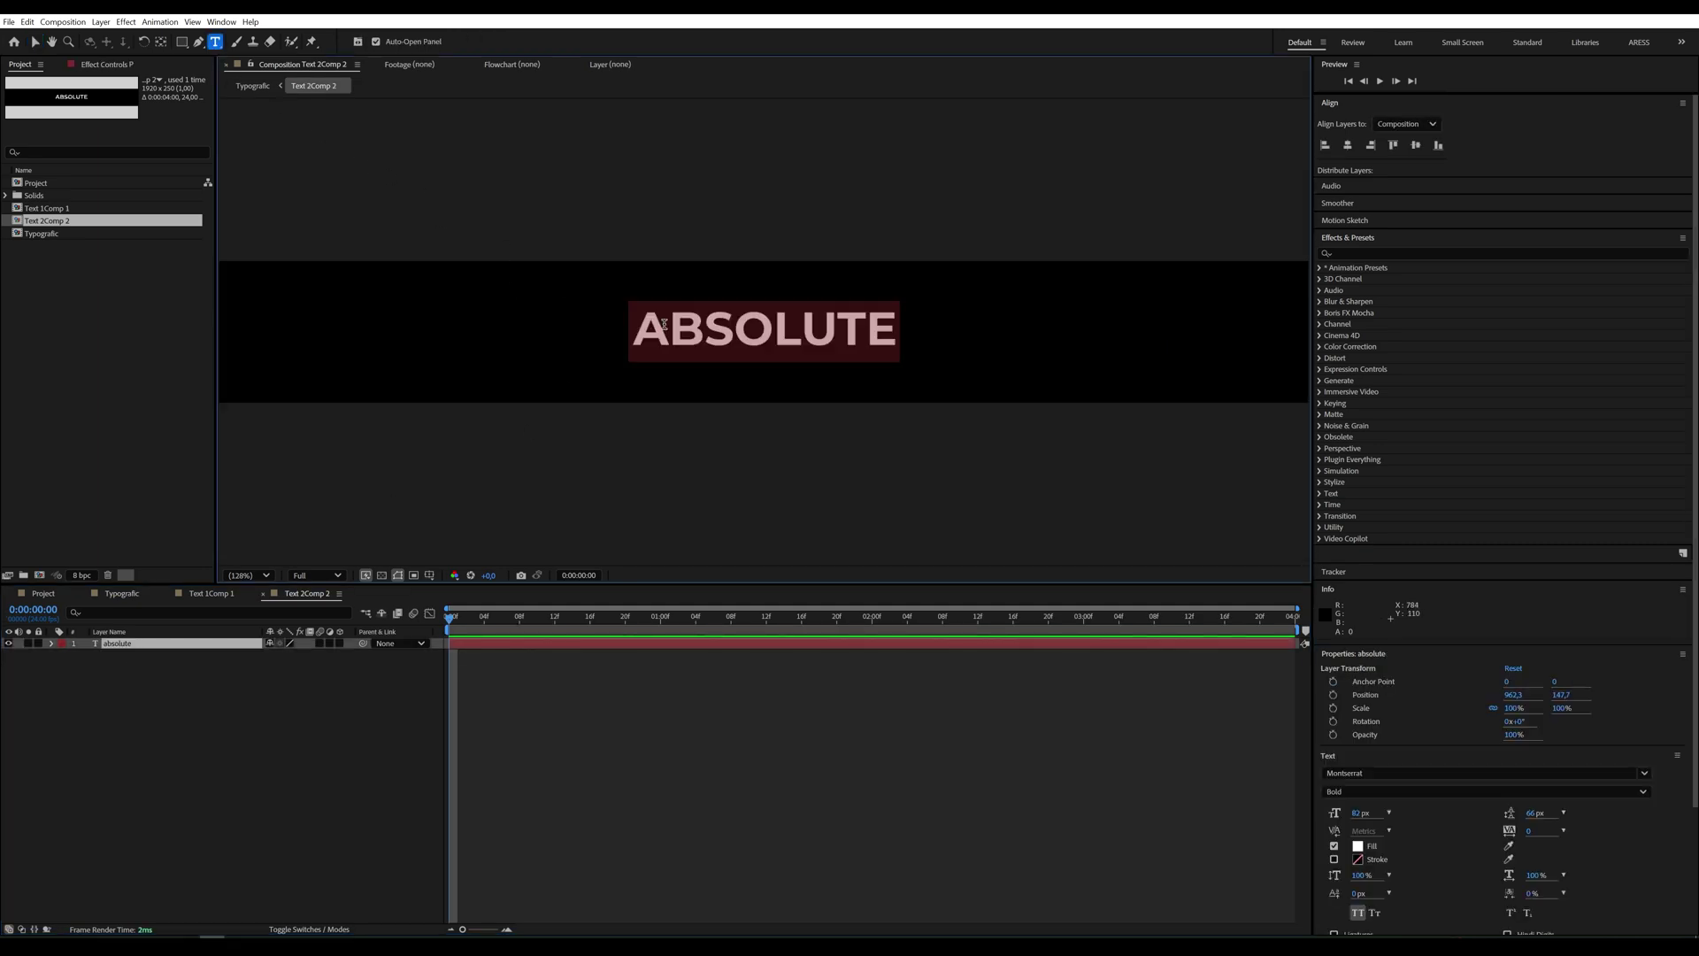
type("Power")
key("ctrl+a")
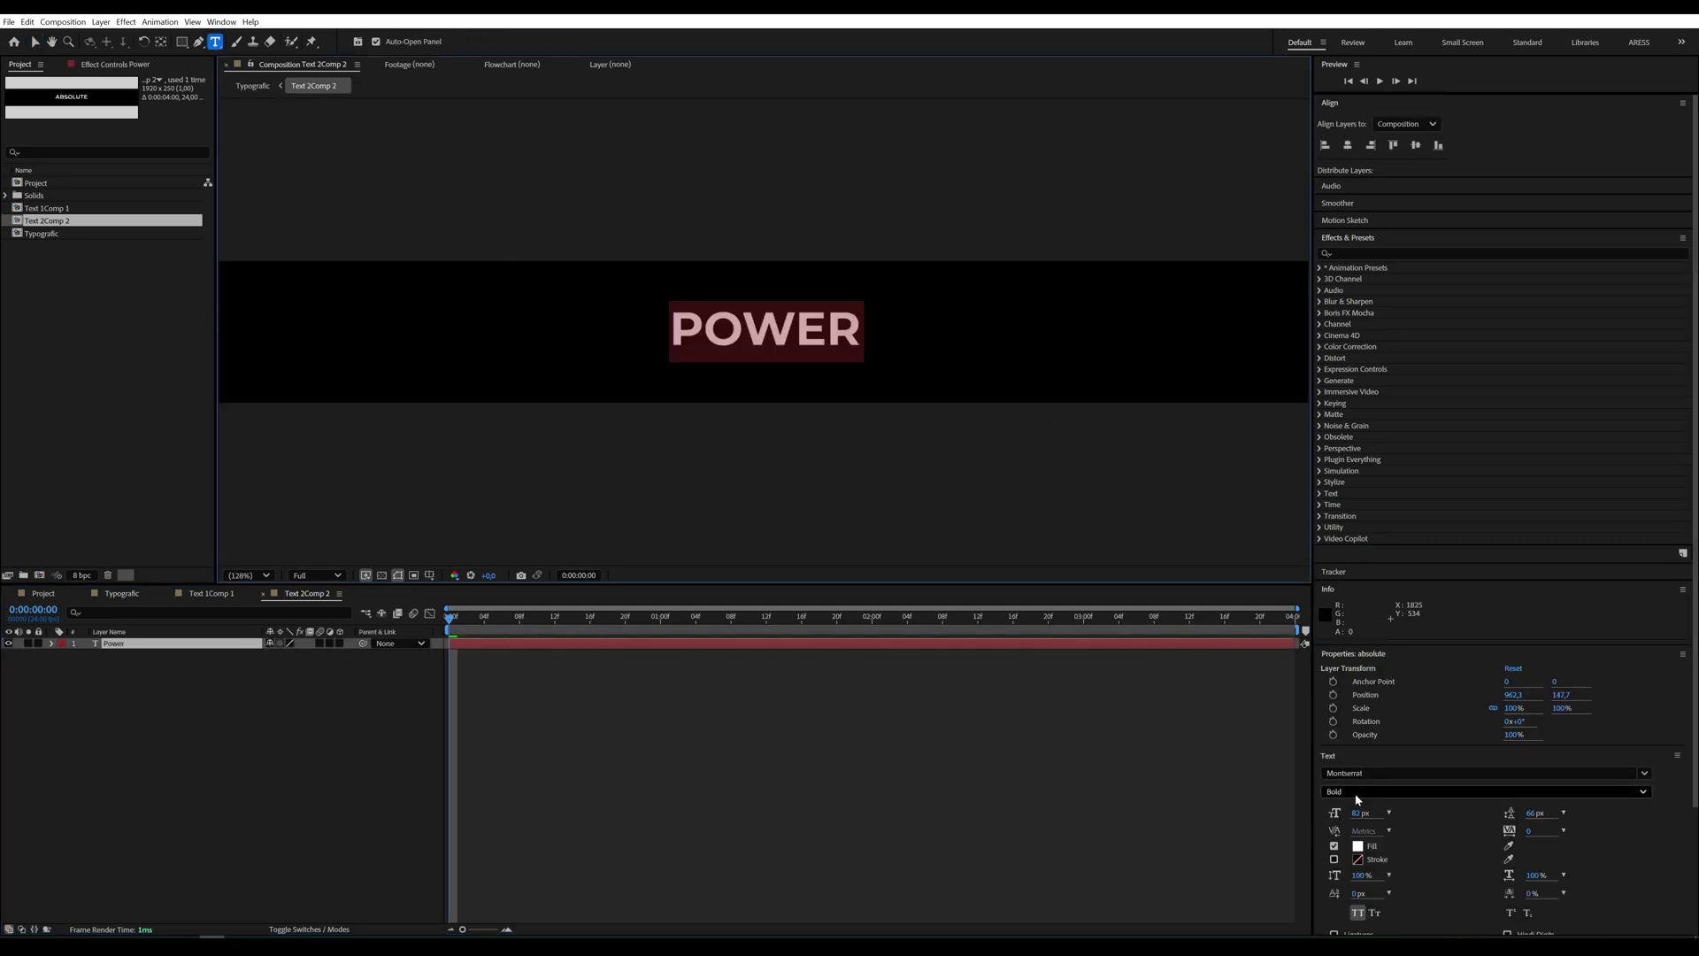
left_click(1356, 793)
left_click(1369, 565)
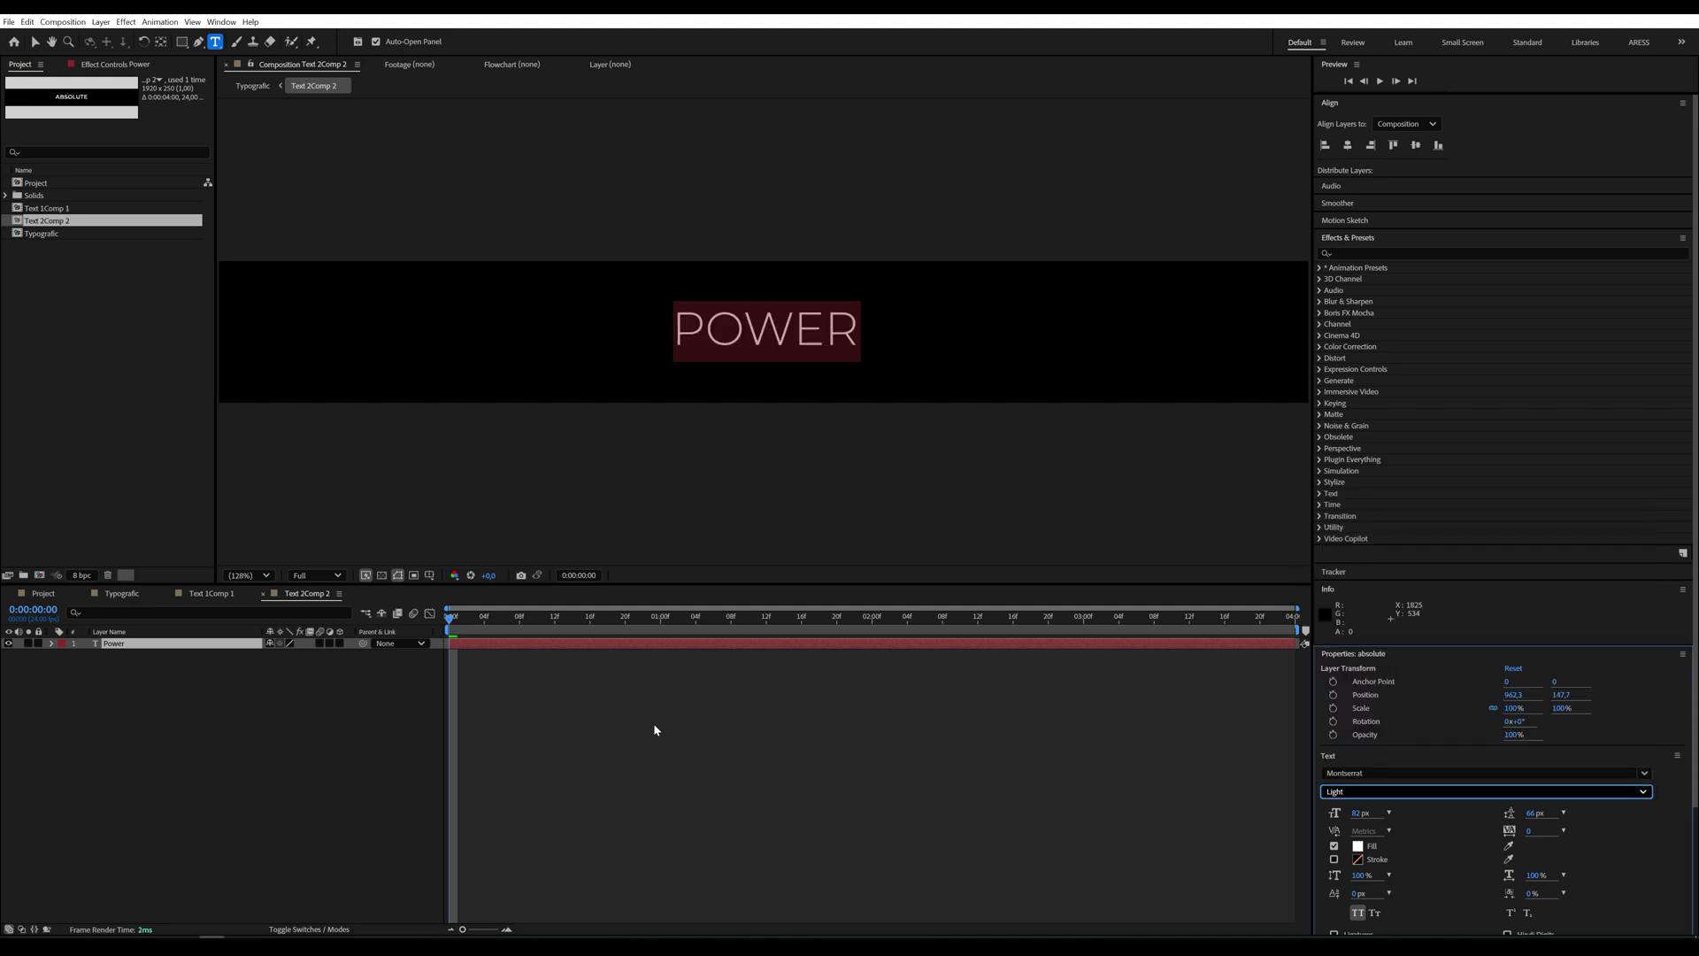
left_click(266, 710)
Step: Back in Typografic, move POWER down beneath ABSOLUTE
key("Tab")
left_click(162, 714)
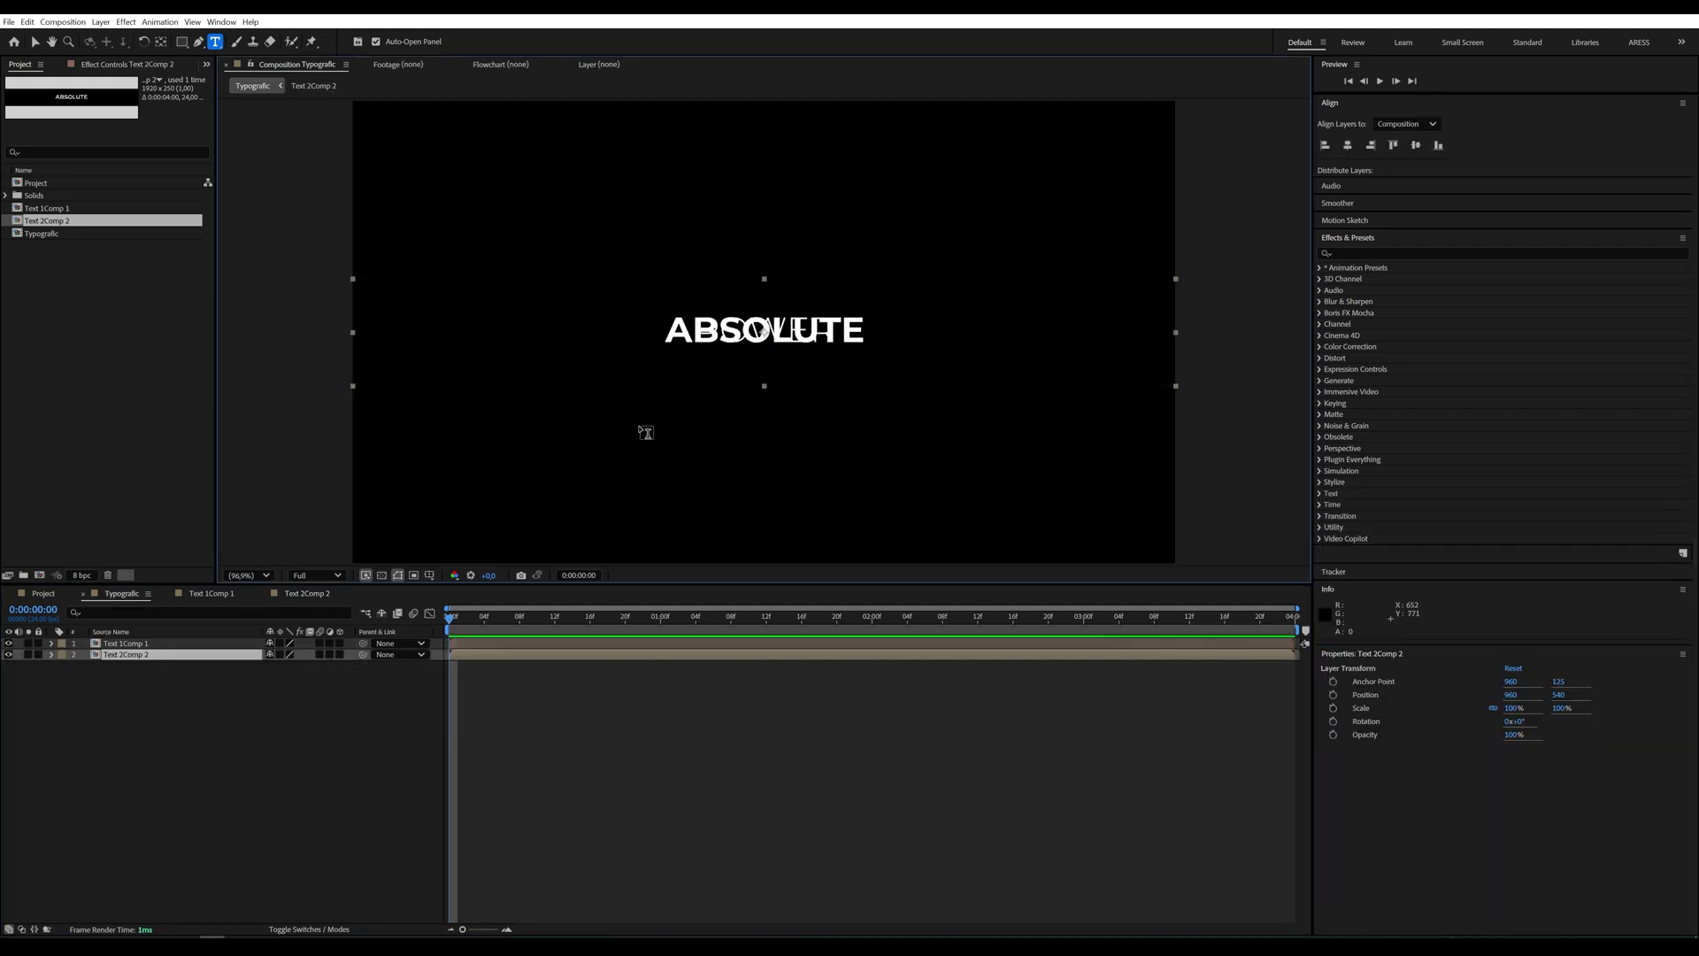
key("v")
left_click_drag(763, 330, 763, 373)
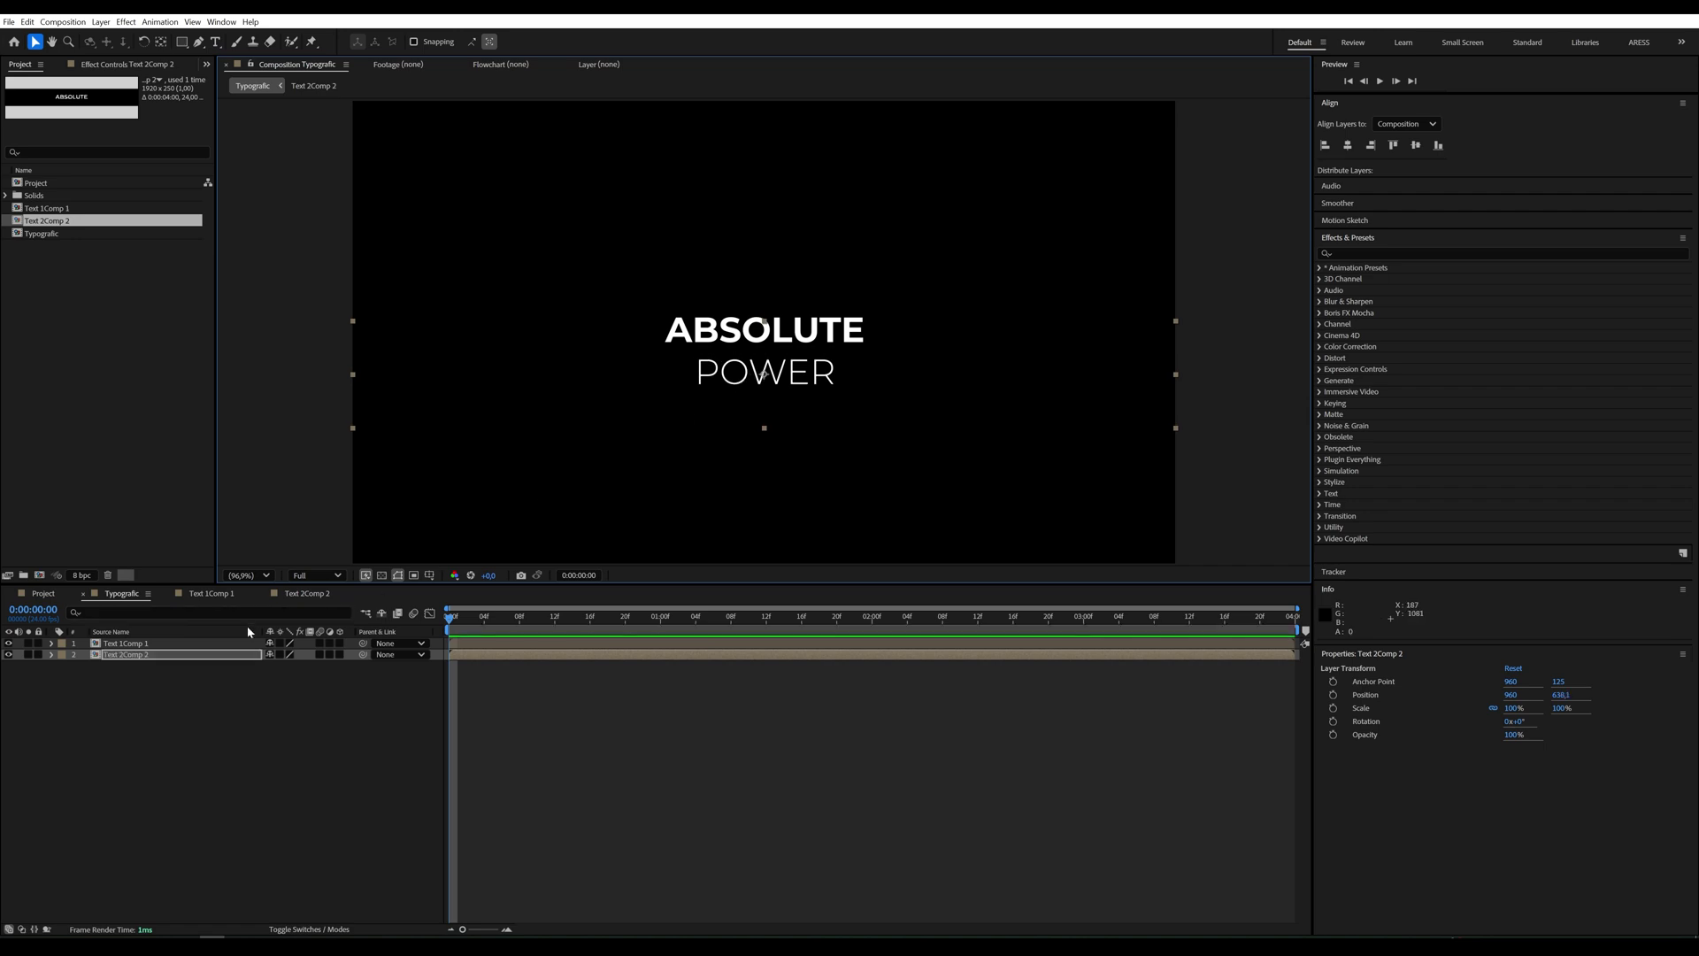
left_click(182, 643)
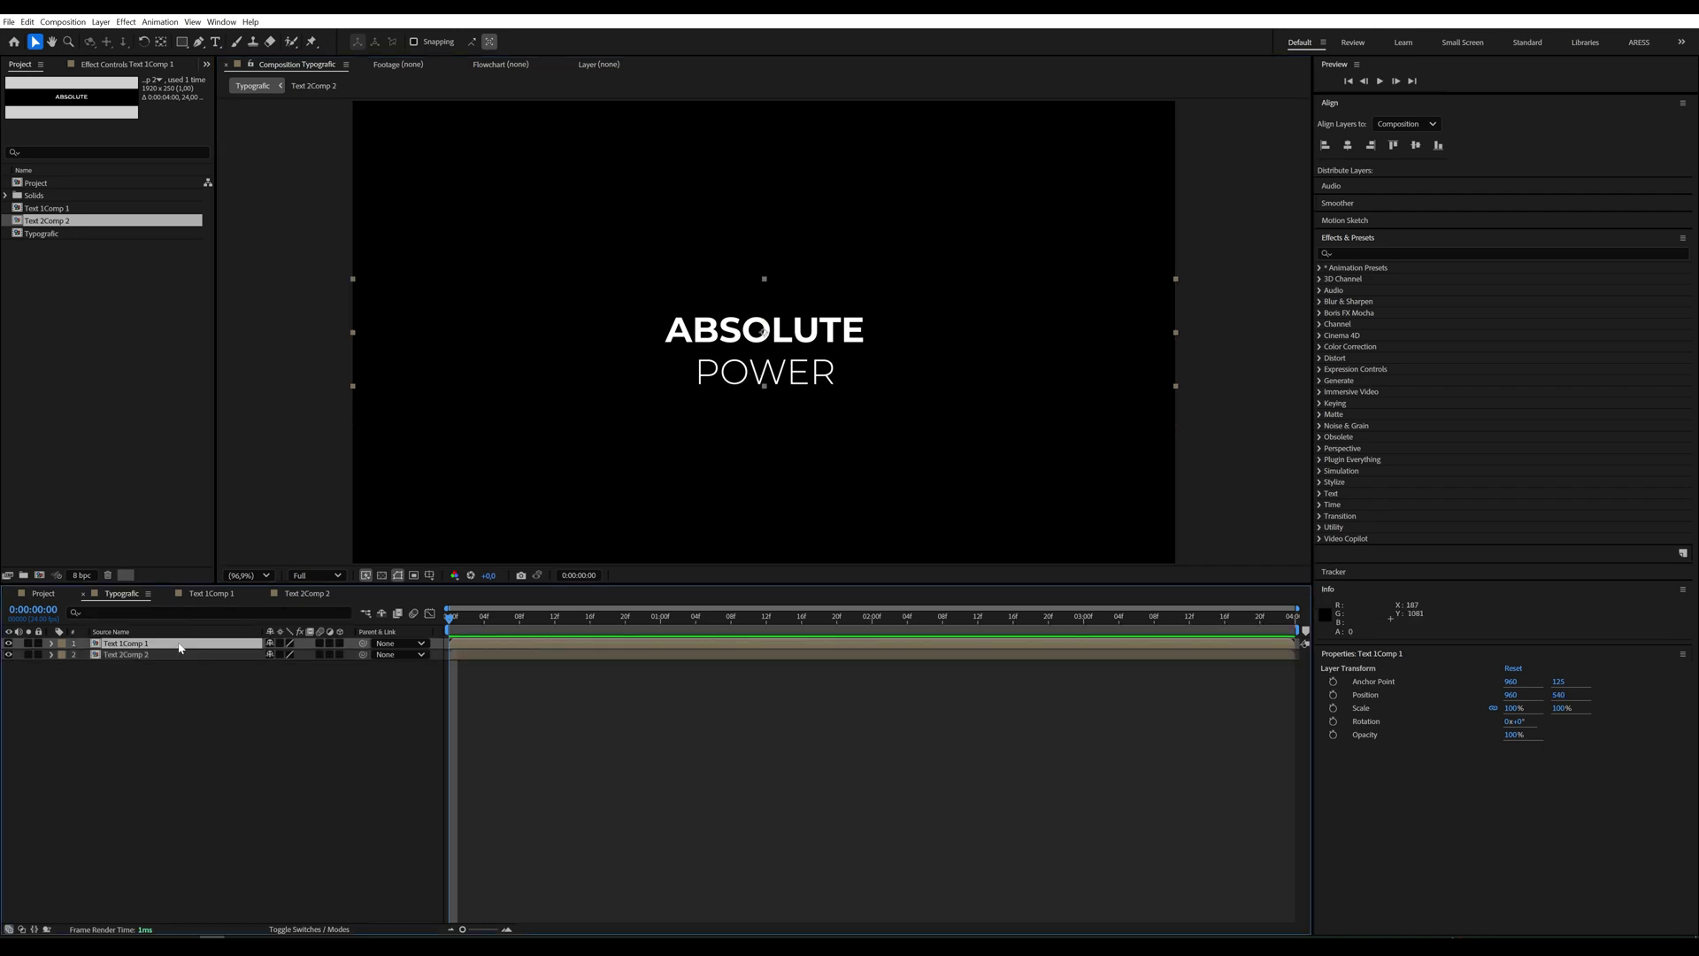
Step: Apply CC RepeTile to Text 1Comp 1 with Expand Down and Expand Up at 1500
left_click(1365, 253)
type("cc")
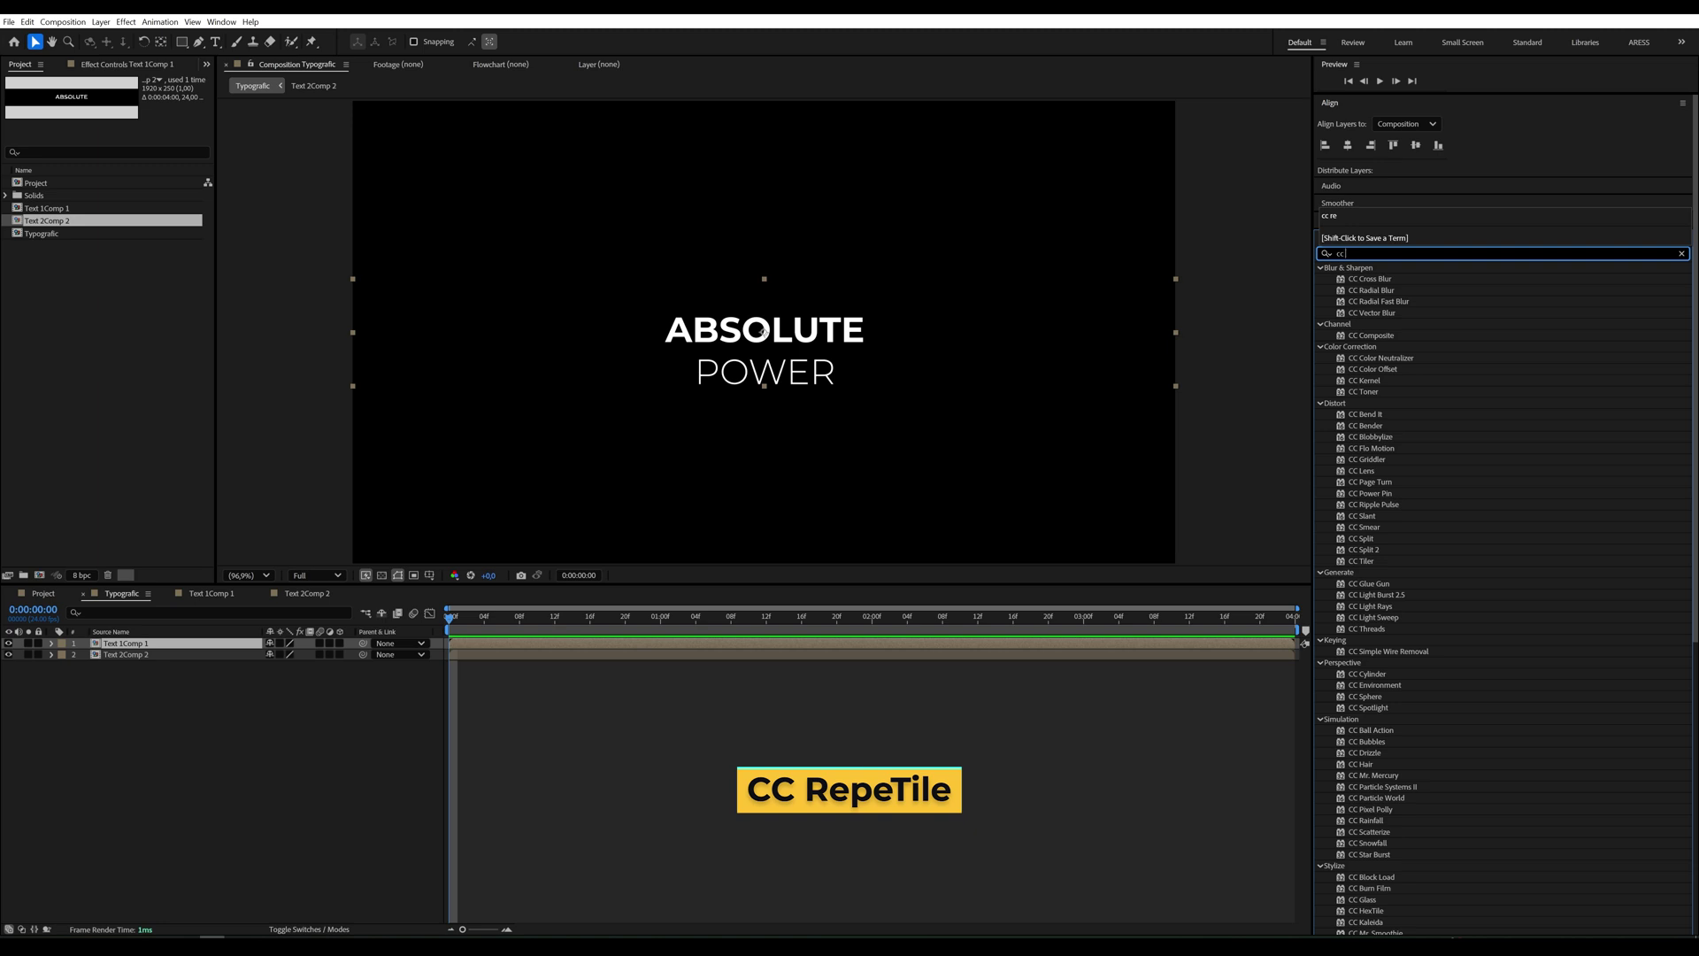
type(" re")
left_click_drag(1367, 282, 606, 278)
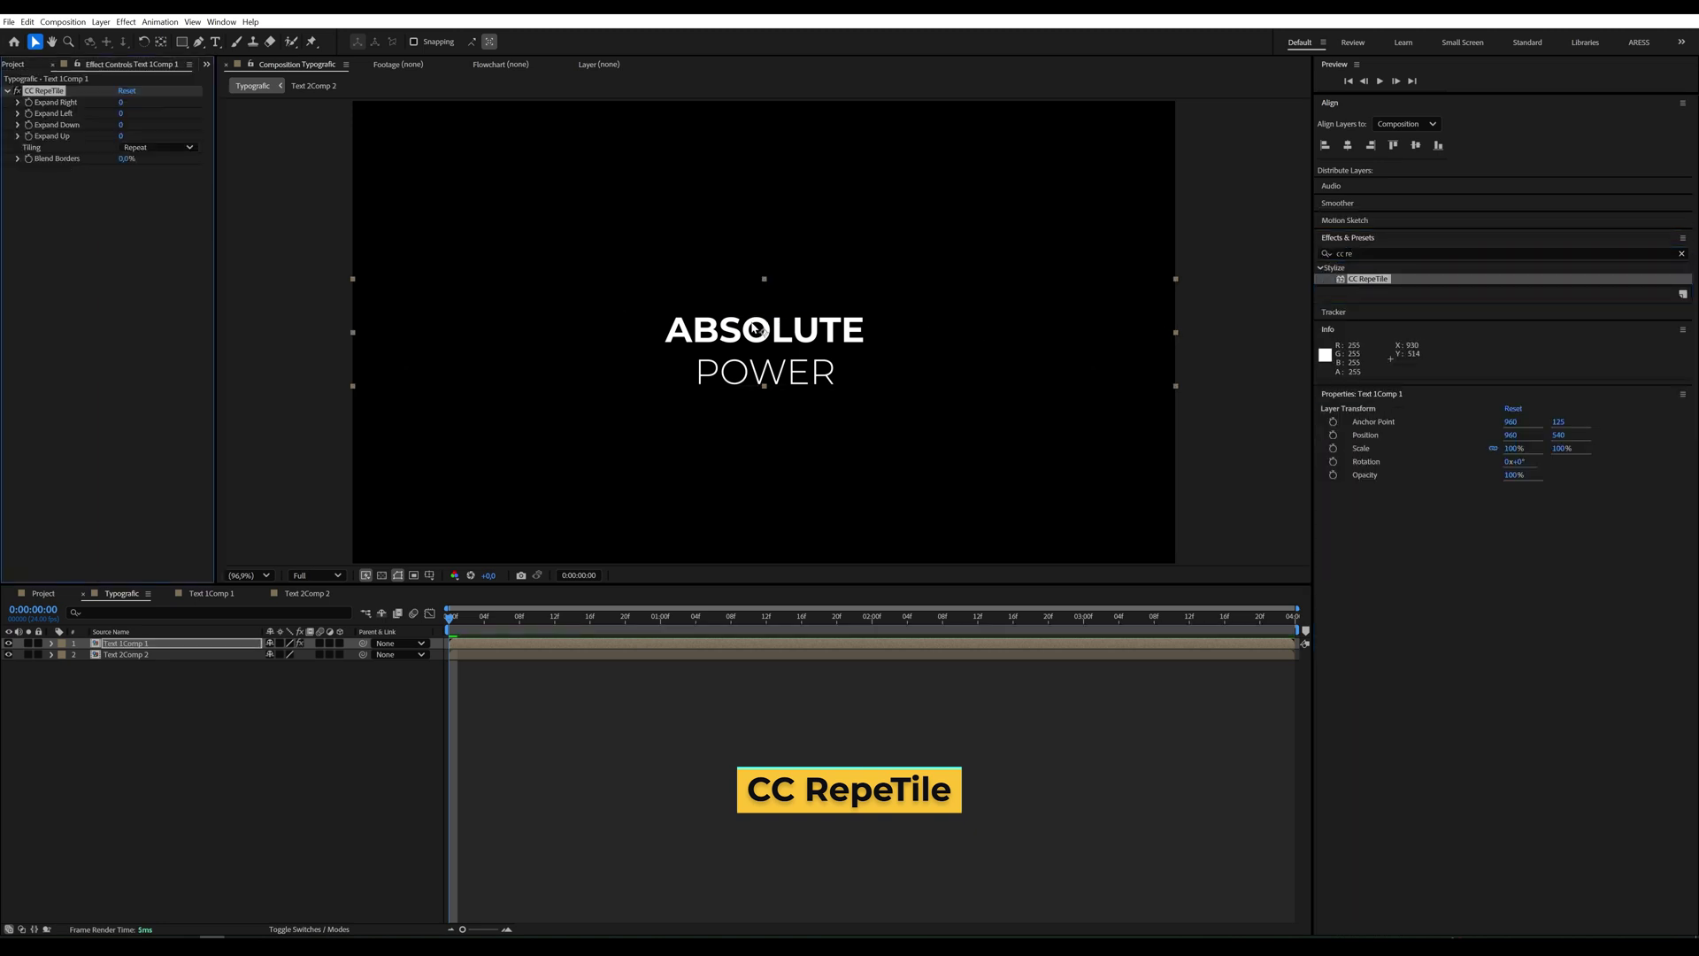
left_click(120, 126)
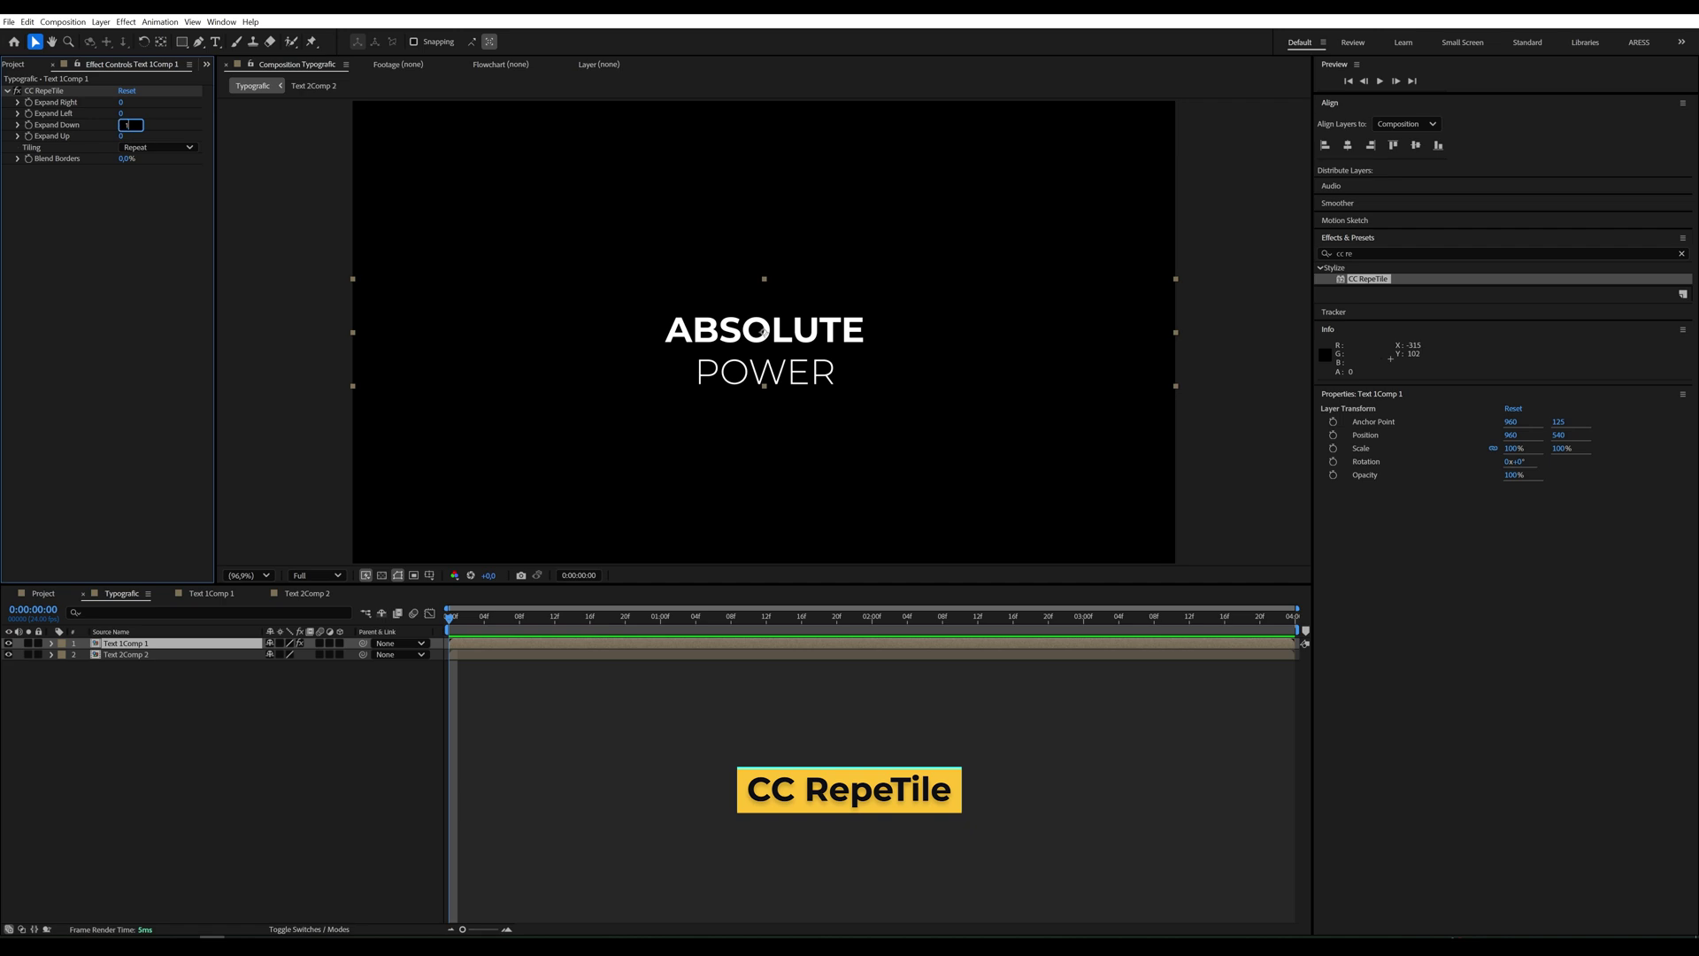
type("1500")
key("Return")
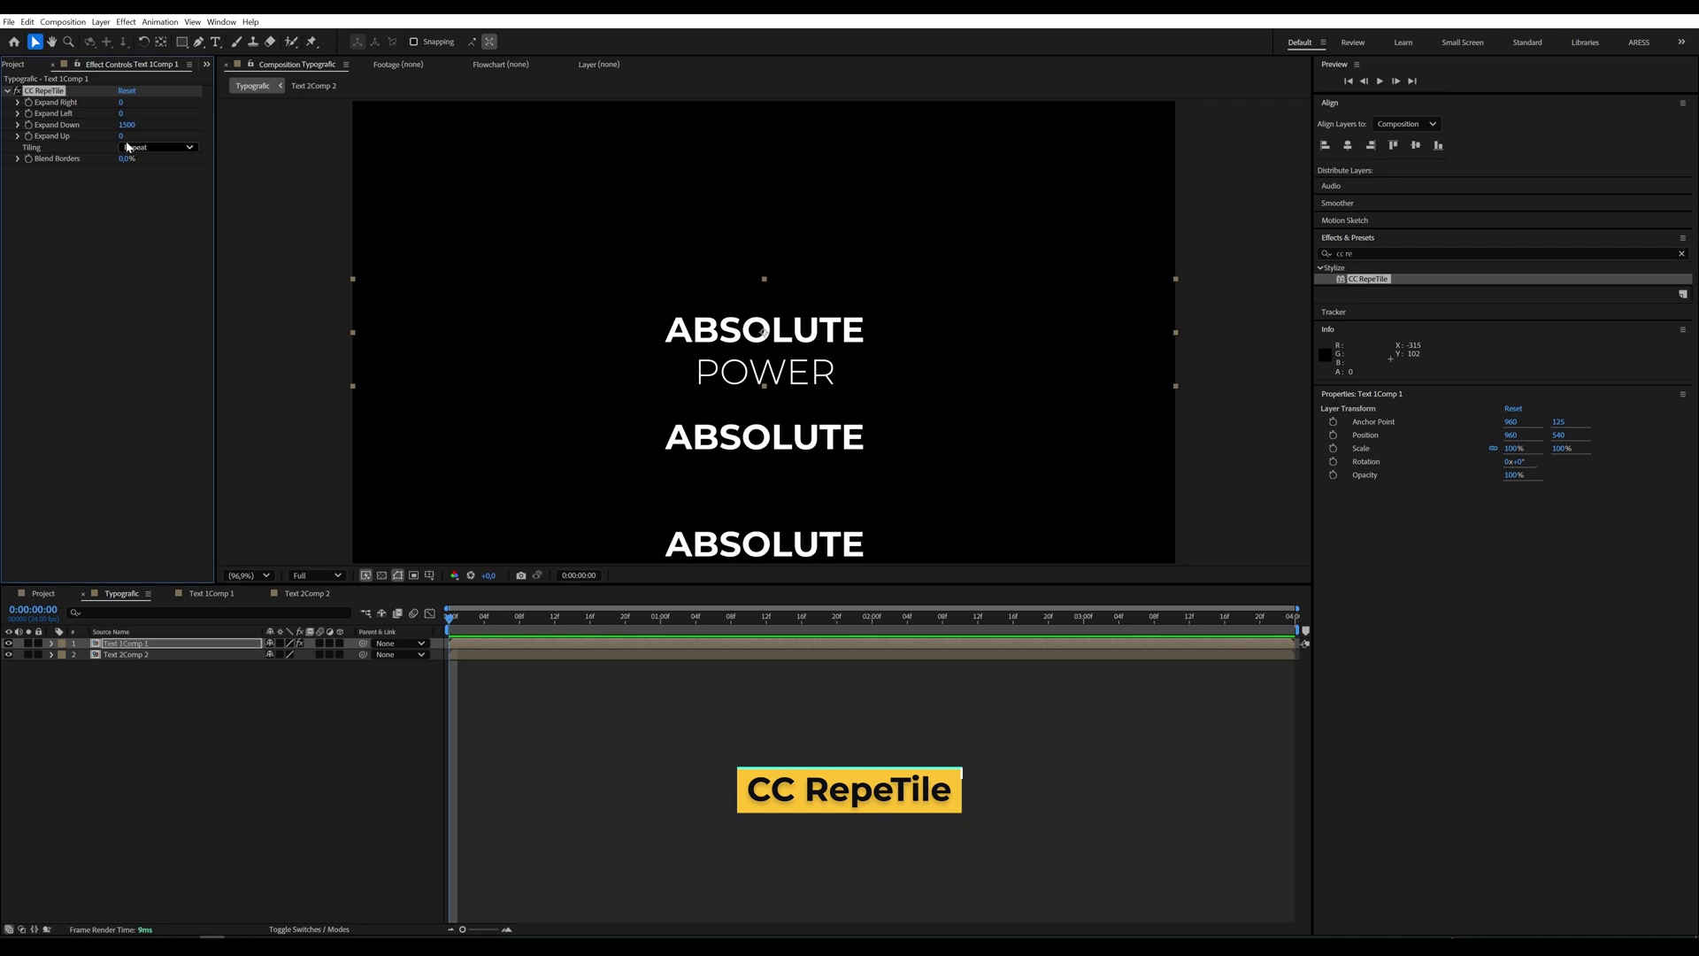
left_click(121, 135)
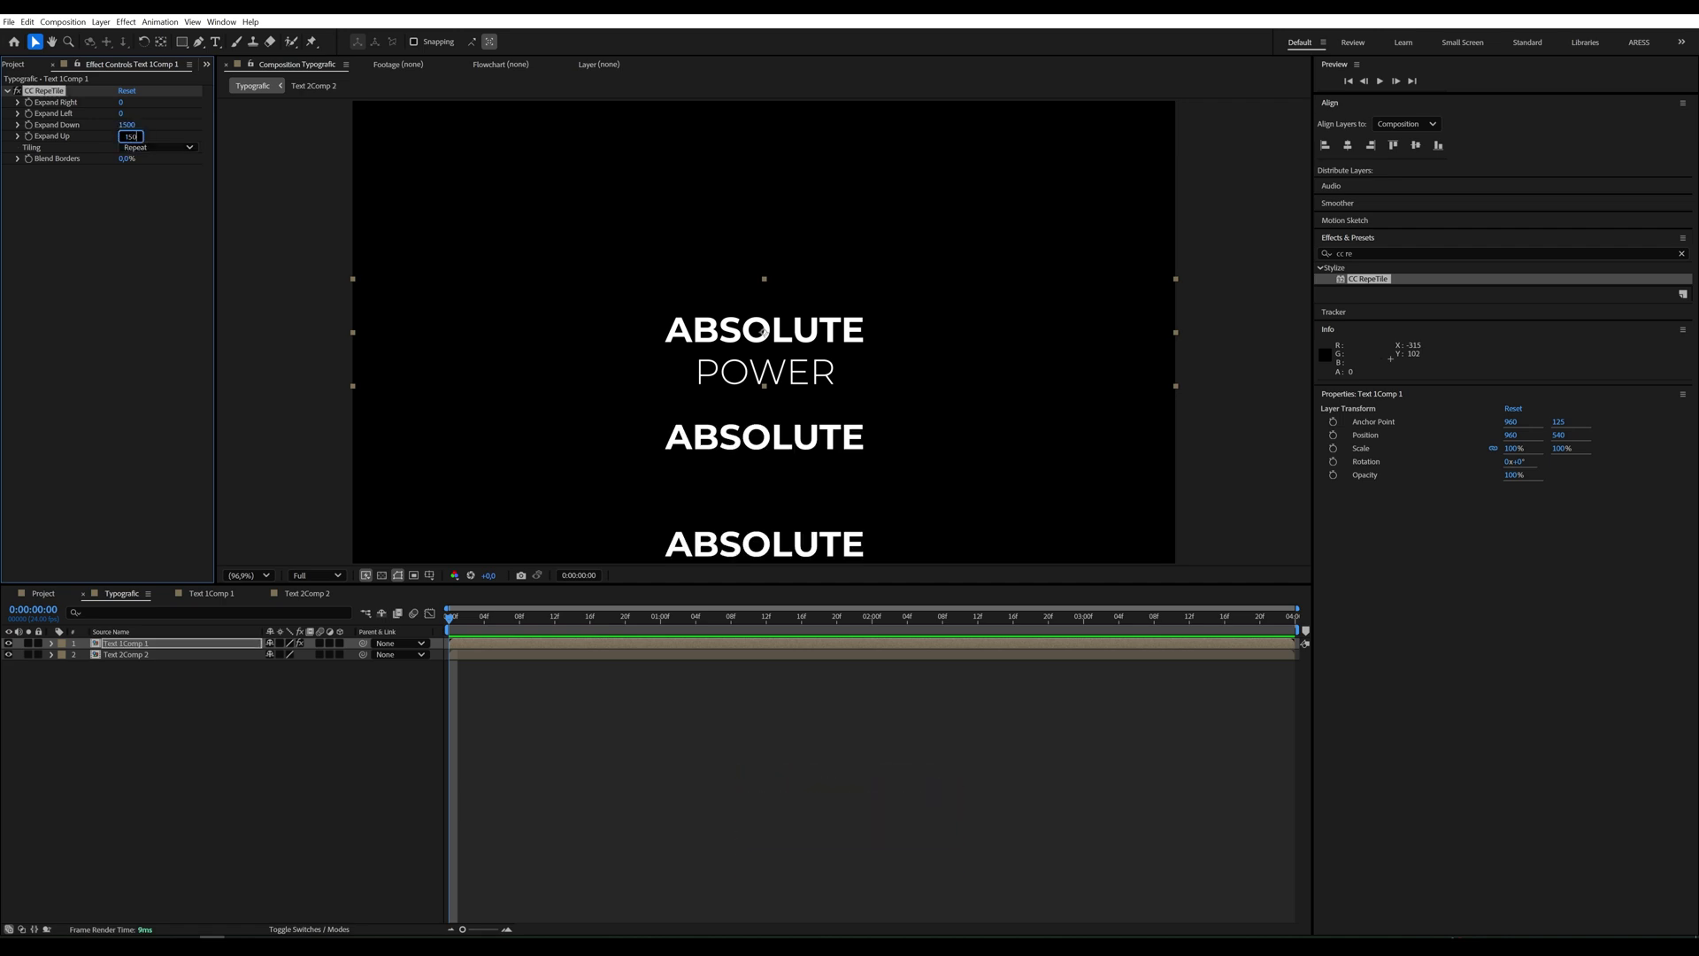
key("Return")
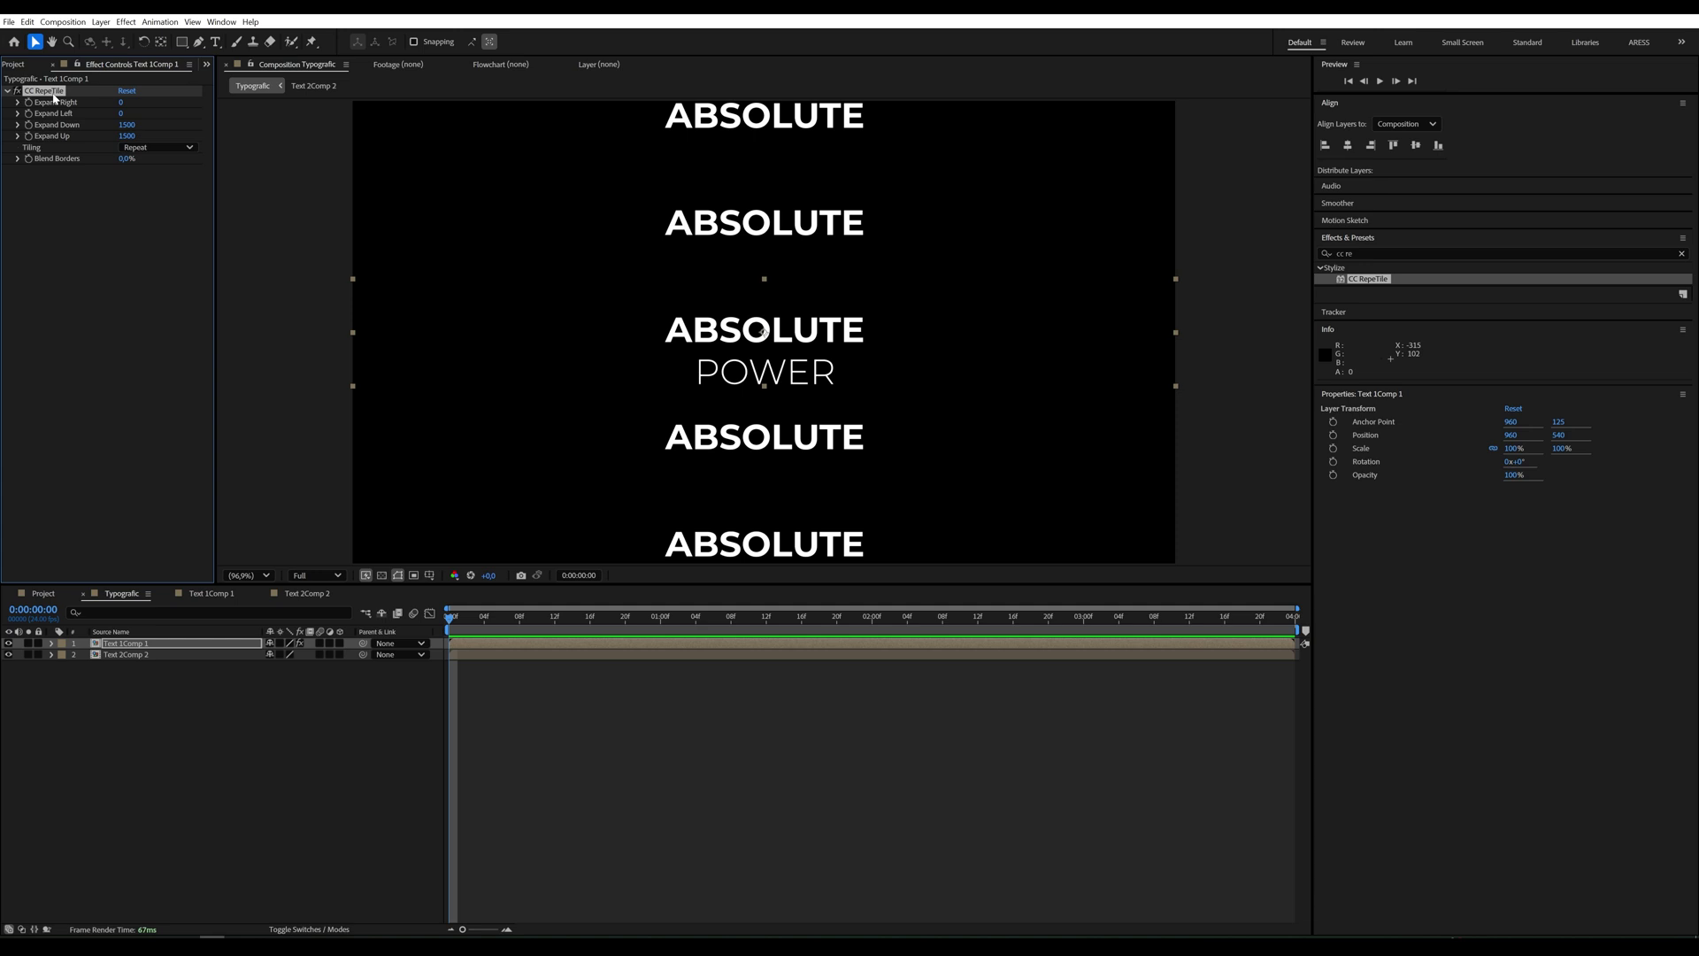
Step: Paste the same RepeTile effect onto Text 2Comp 2 and nudge its rows slightly lower
left_click(125, 654)
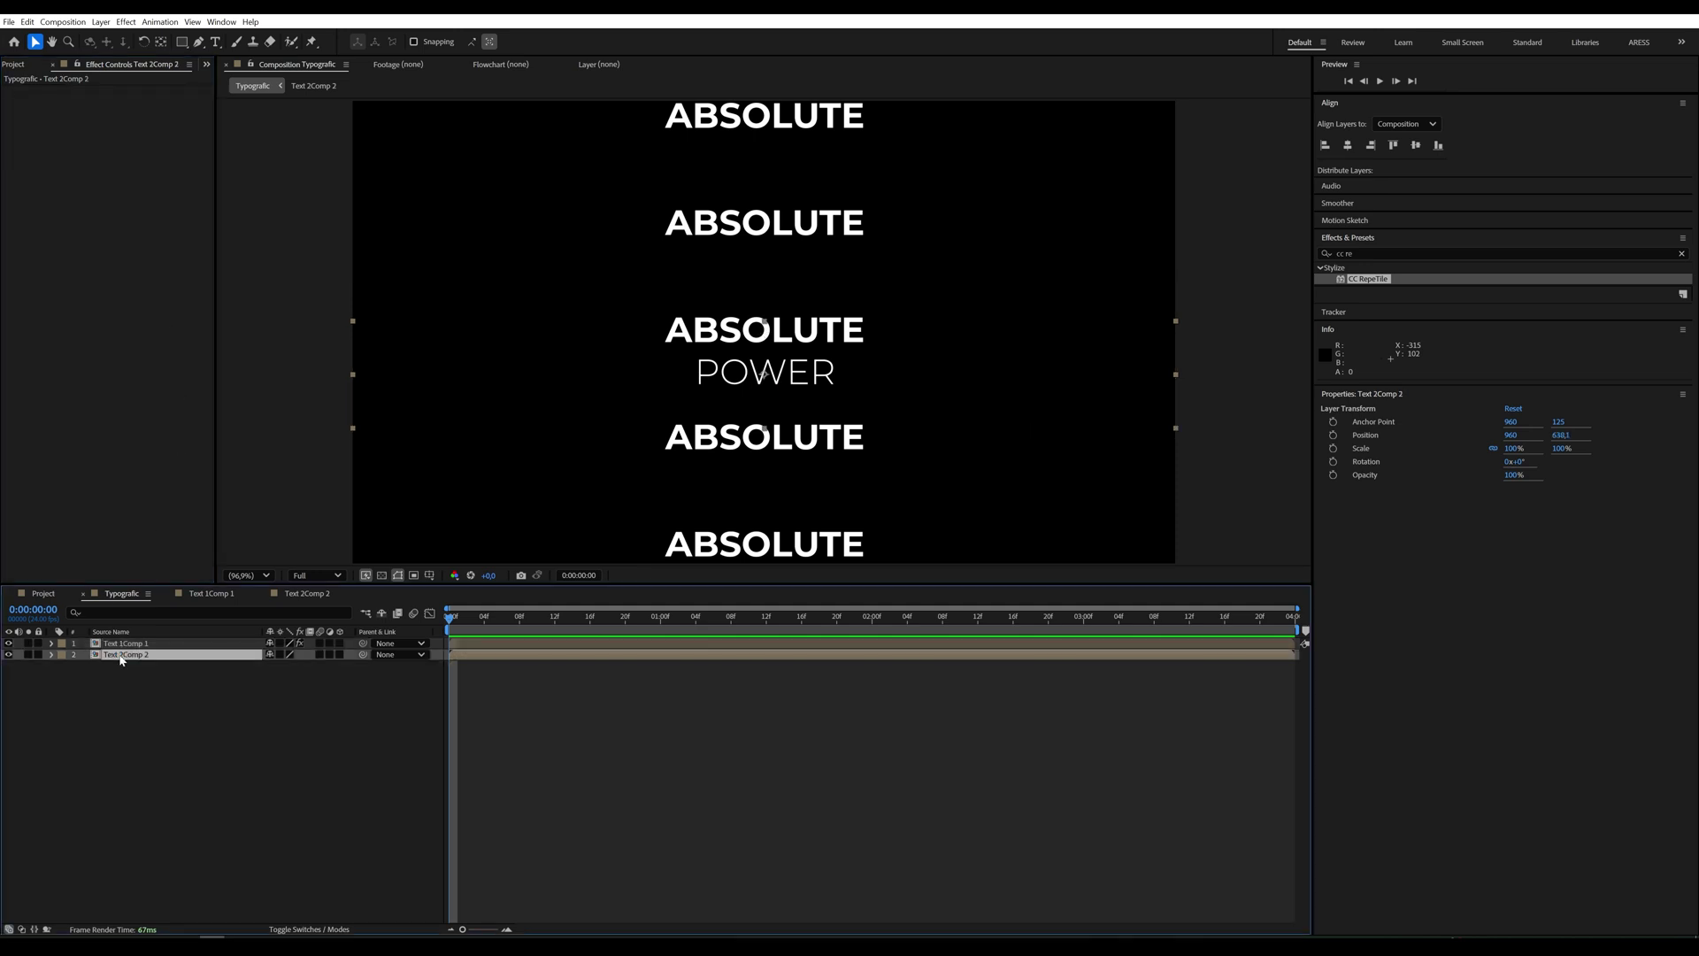
key("ctrl+v")
left_click_drag(781, 379, 780, 387)
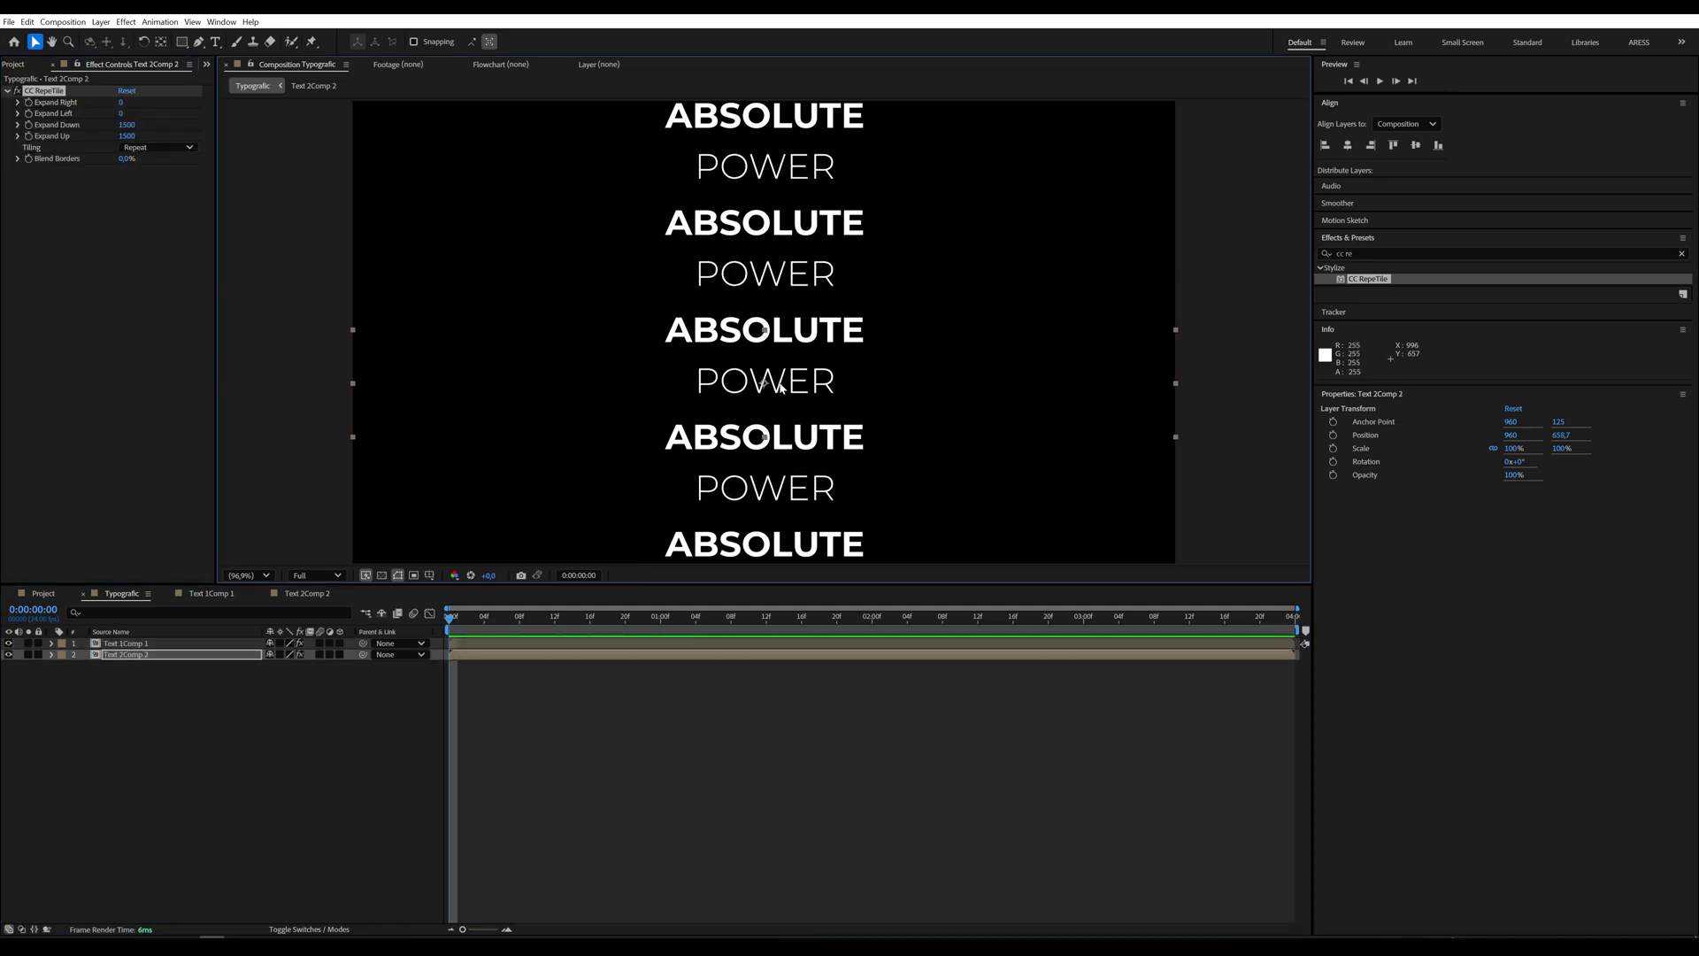
key("slash")
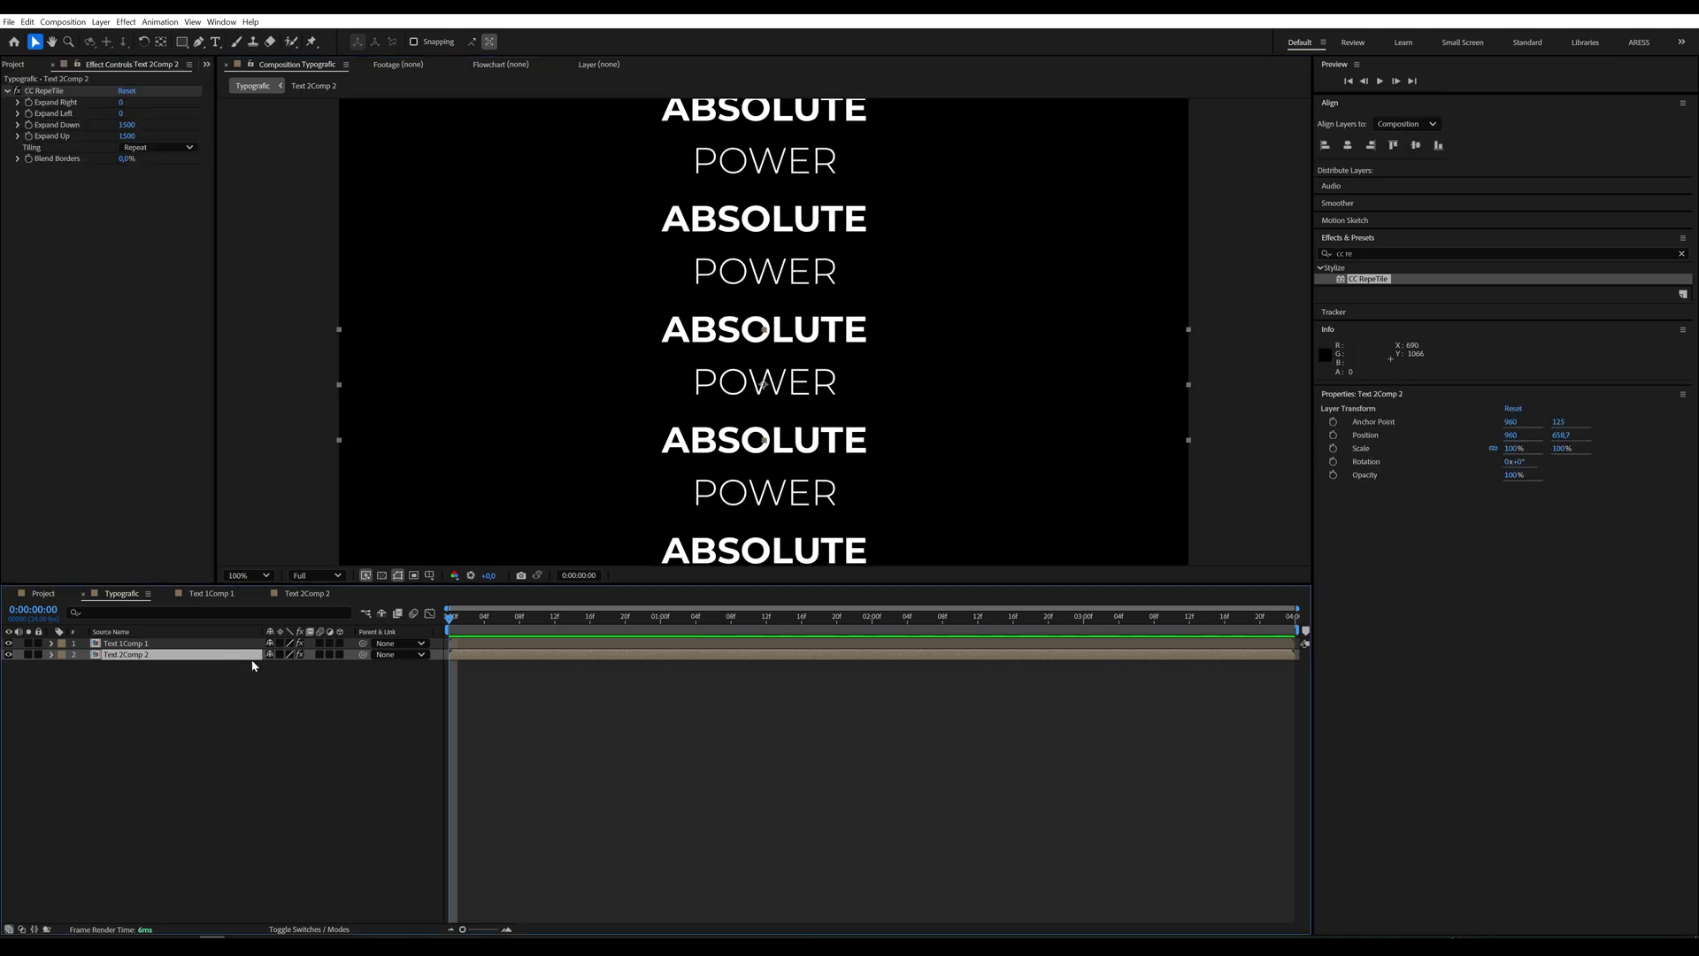
Step: Parent POWER to Text 1Comp 1 and keyframe ABSOLUTE's Position from 960,540 to 960,1074 at the end
left_click_drag(362, 655, 215, 650)
left_click(215, 650)
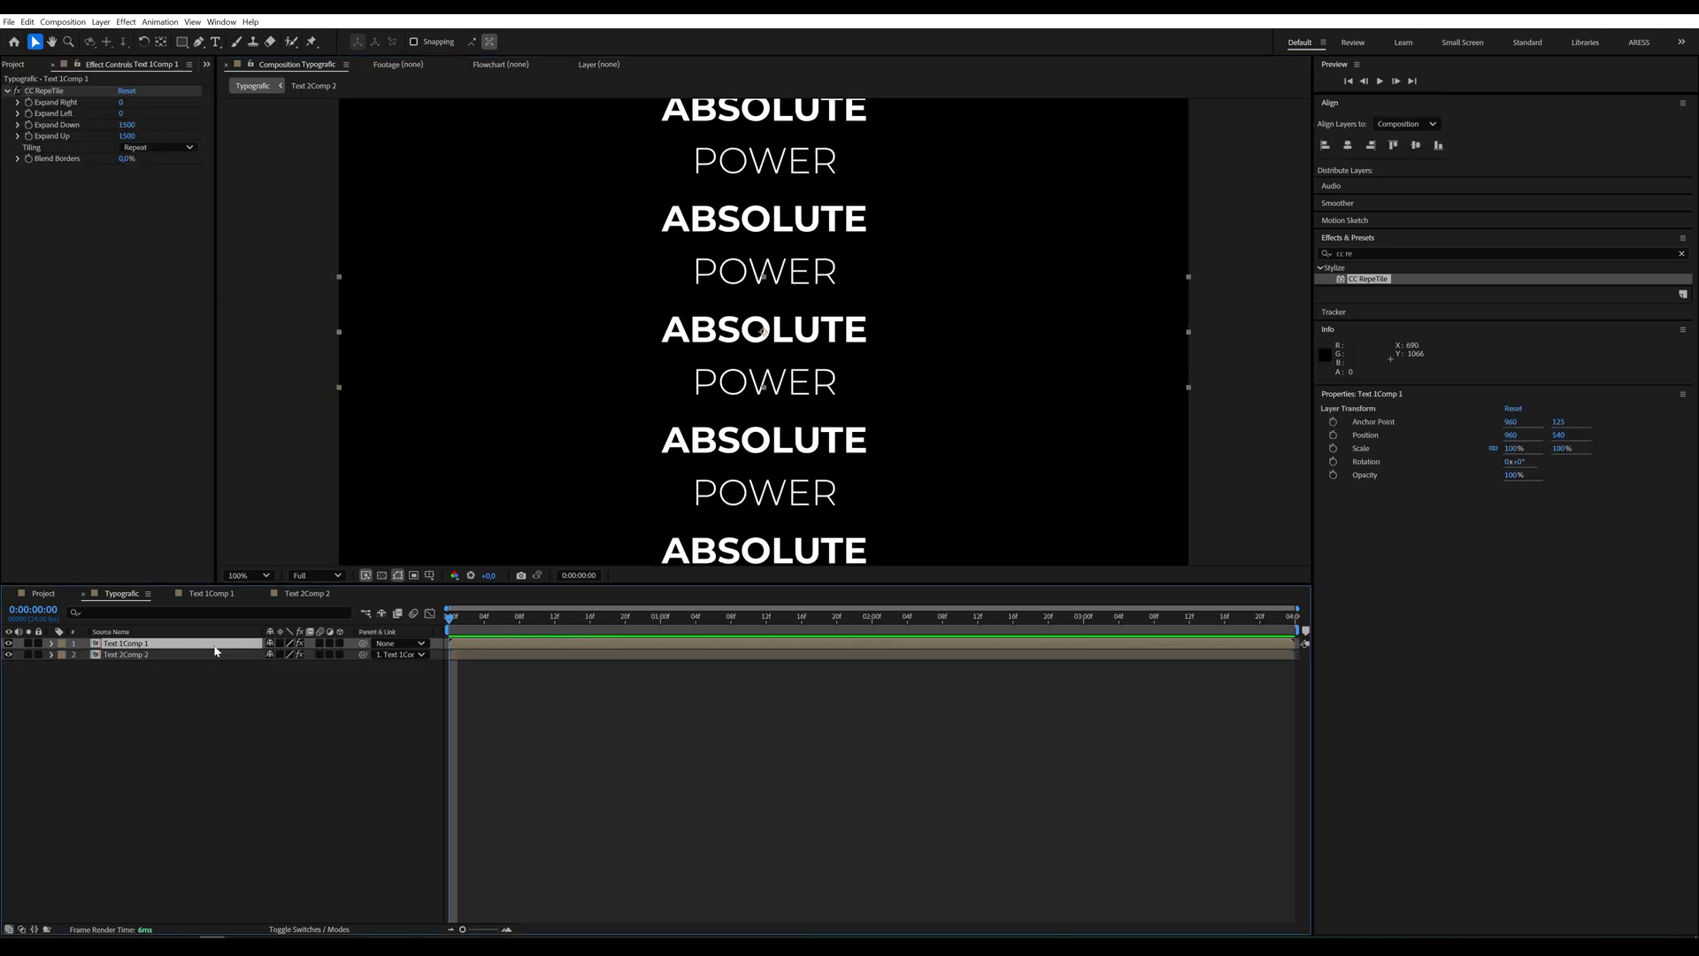
key("p")
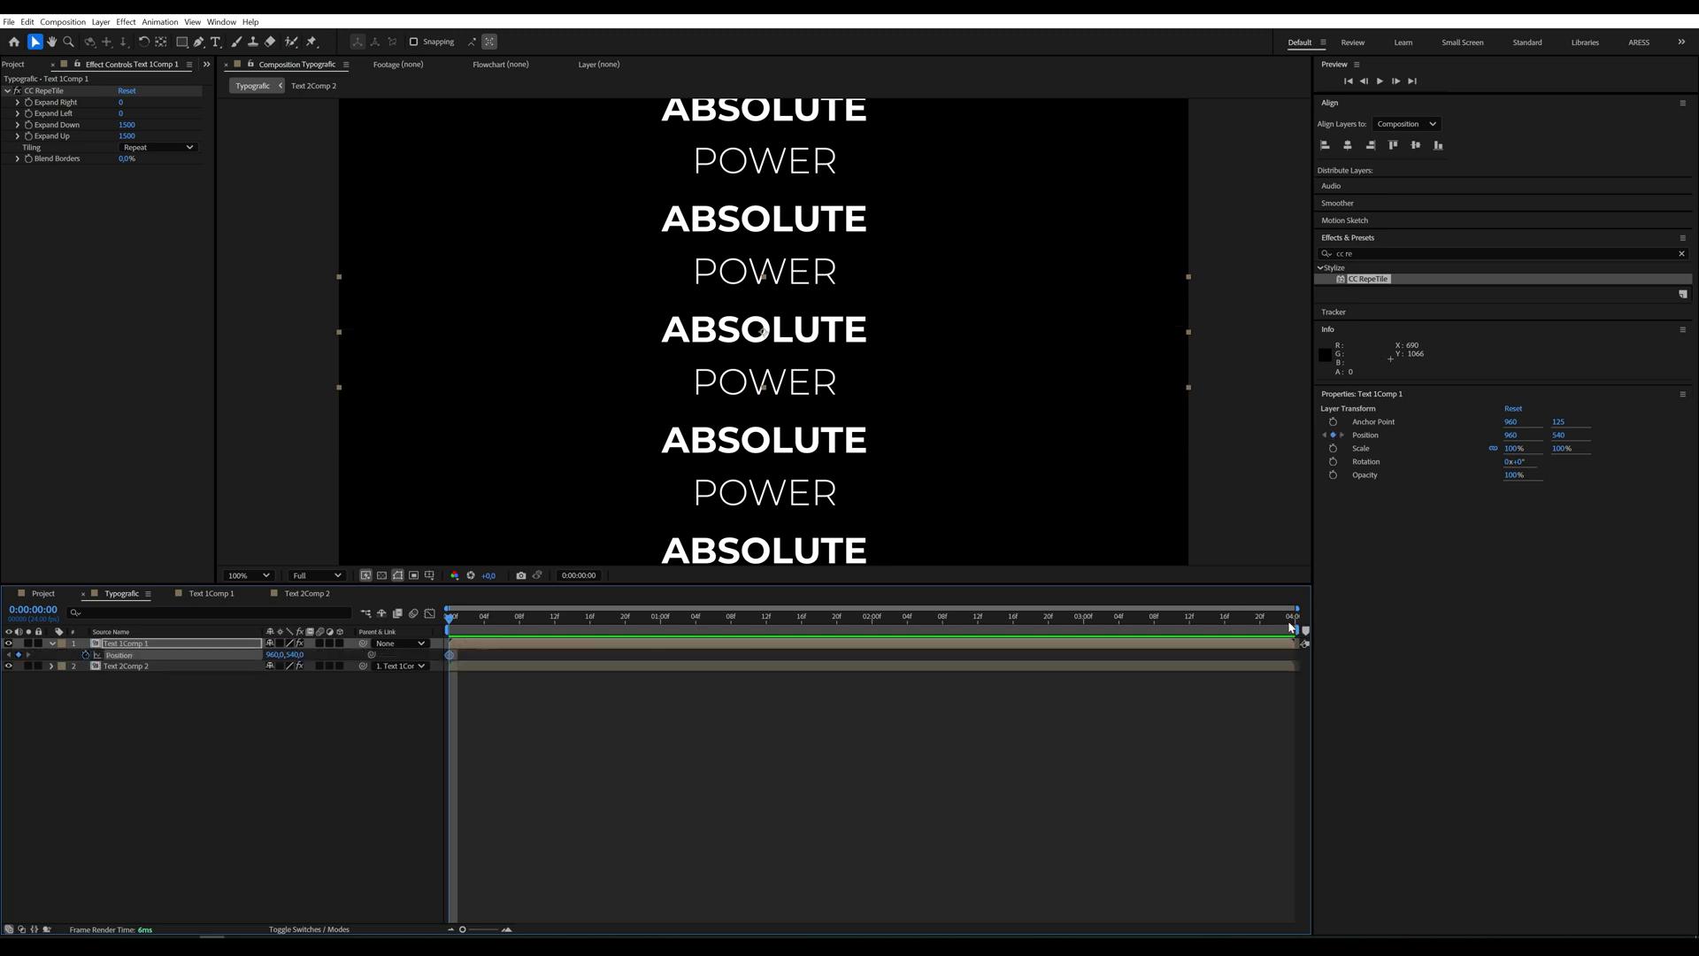
left_click(1290, 621)
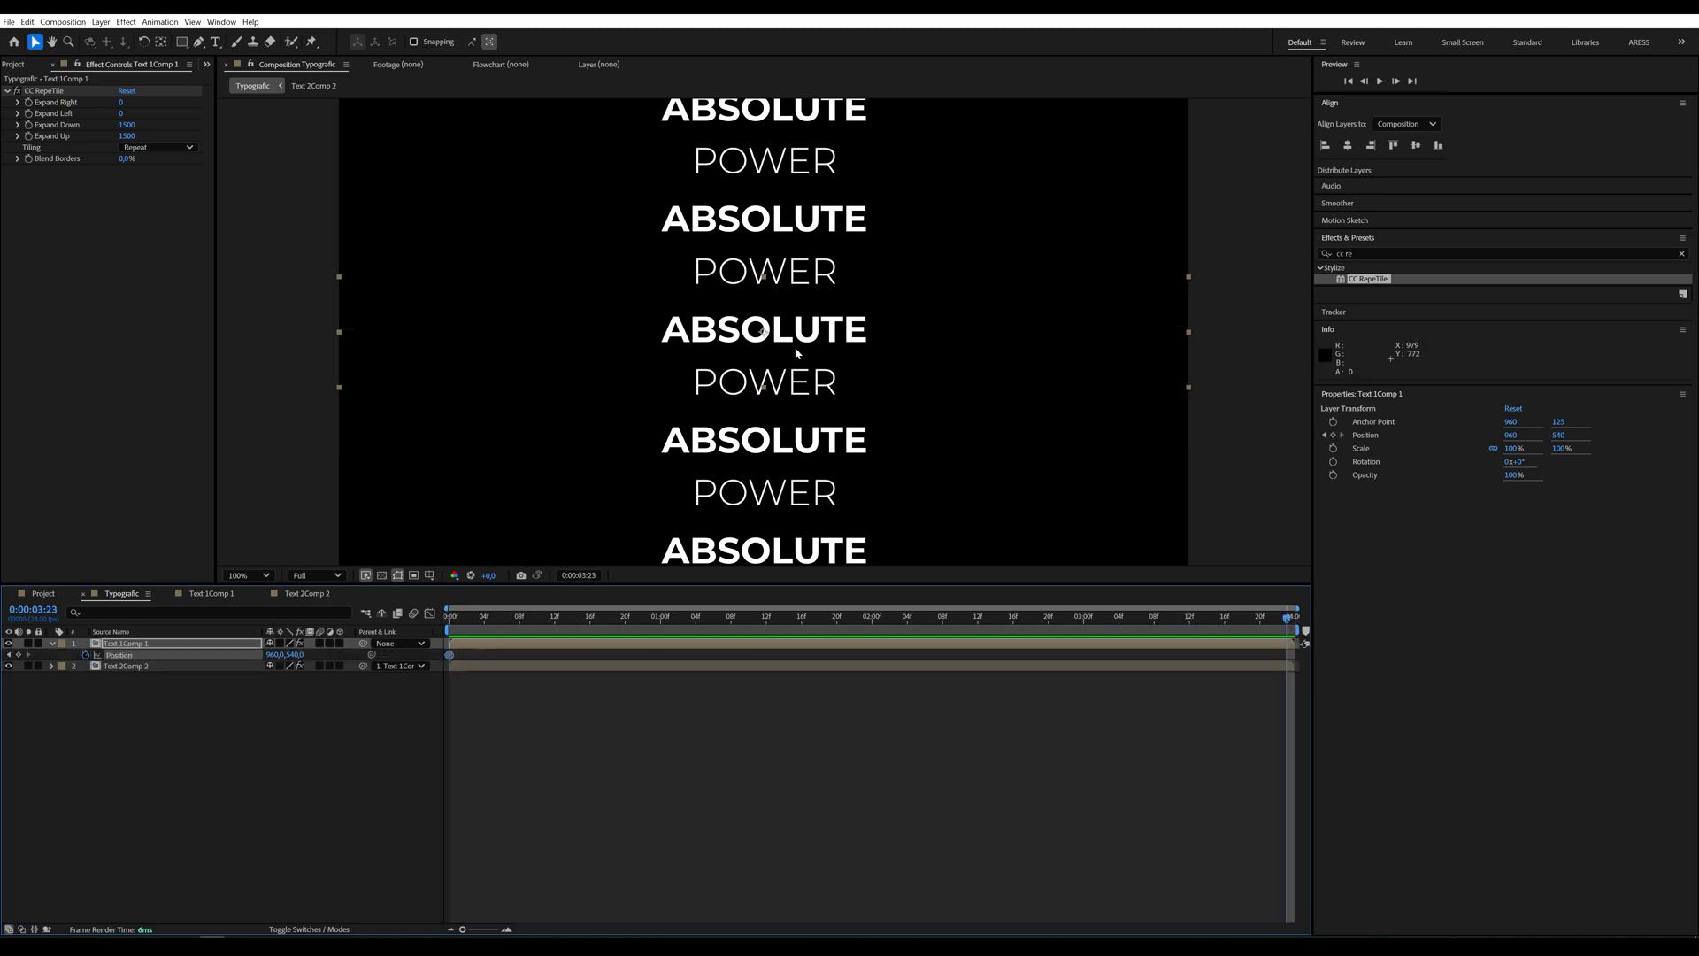
left_click_drag(754, 368, 756, 566)
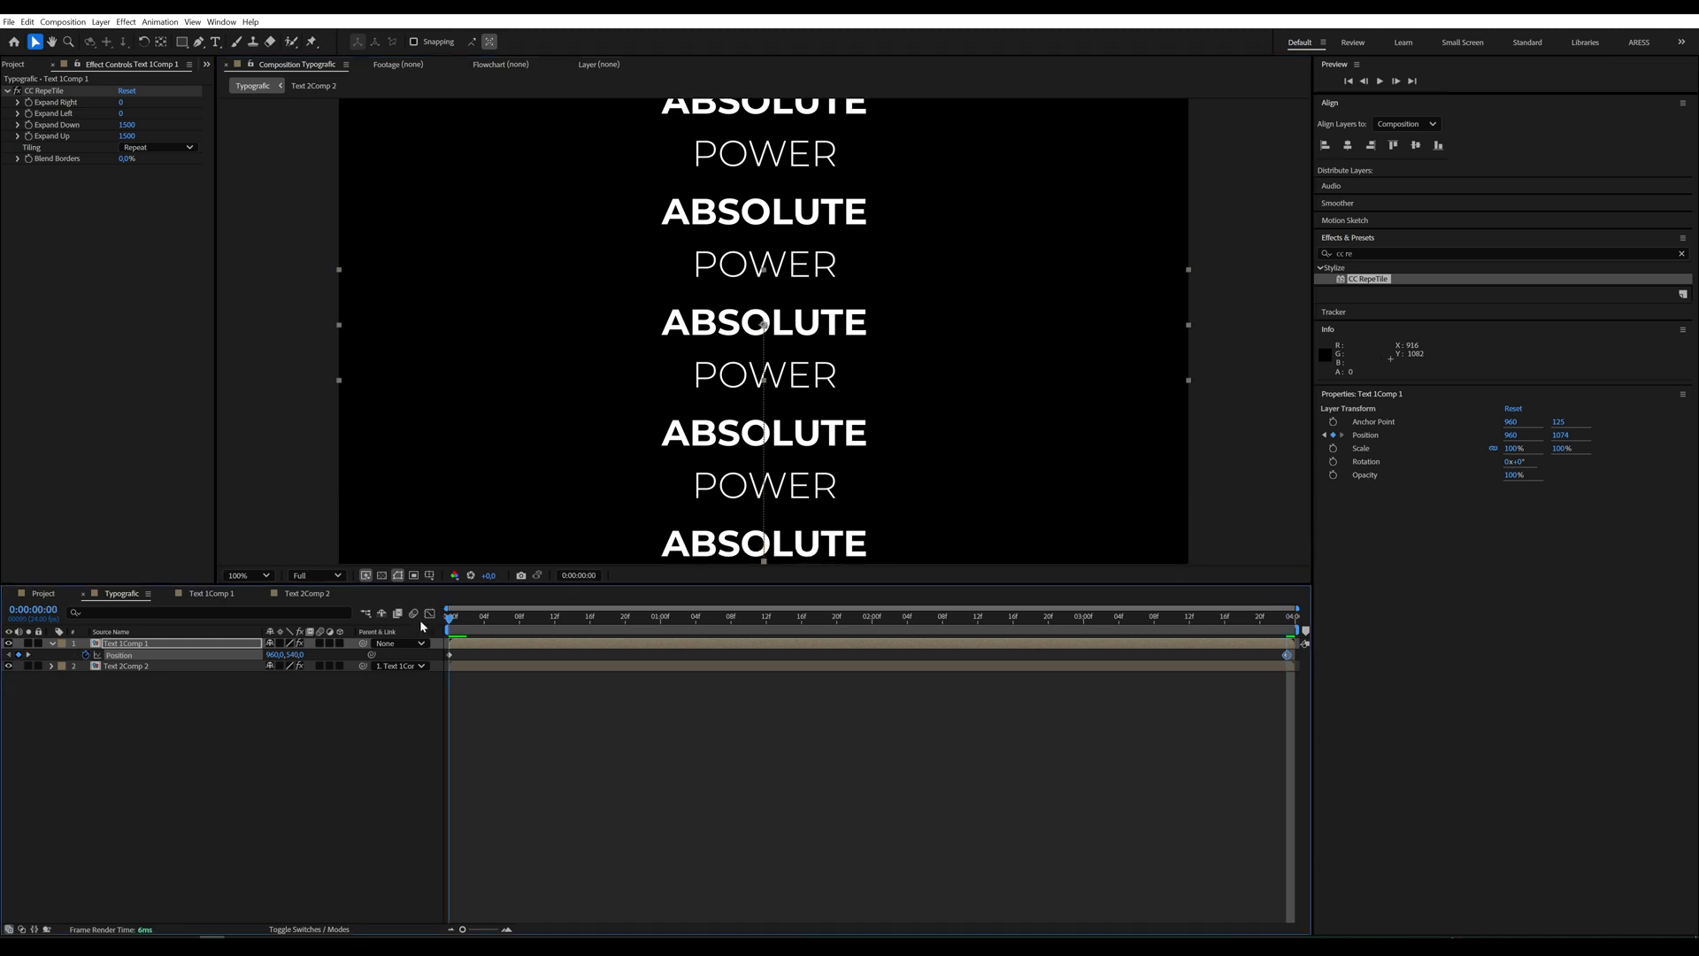
left_click(460, 619)
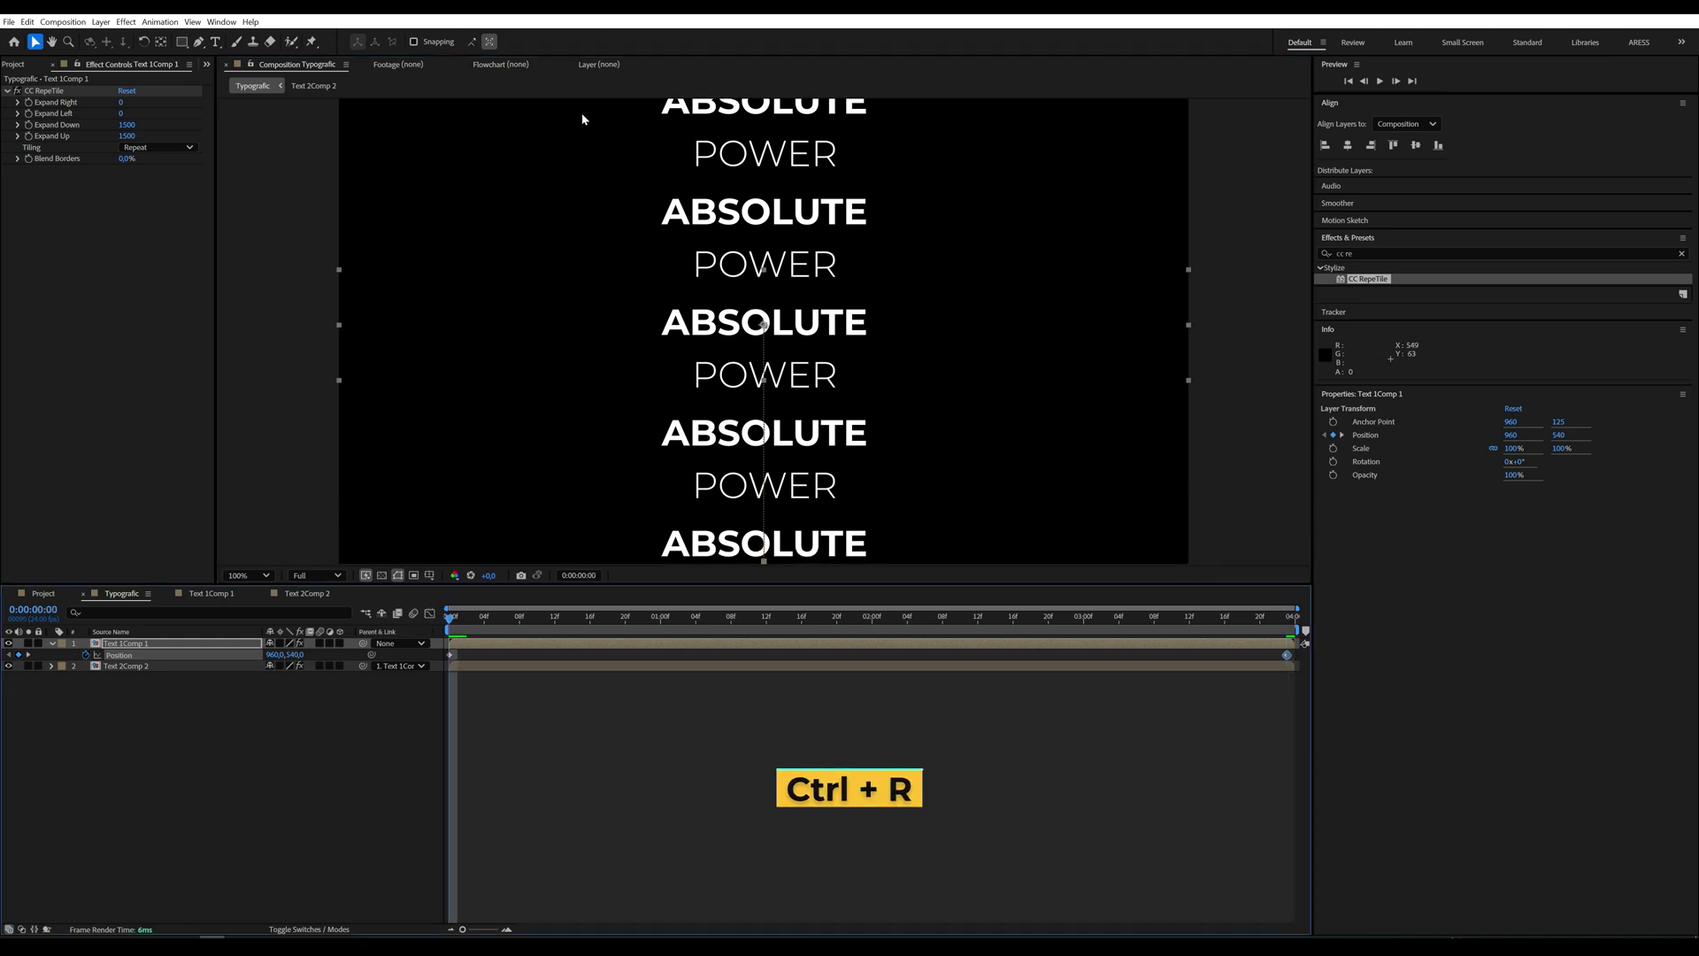
Step: Add a ruler guide, set the end Position keyframe to 960,1040, and preview the loop
key("ctrl+r")
left_click_drag(620, 104, 731, 337)
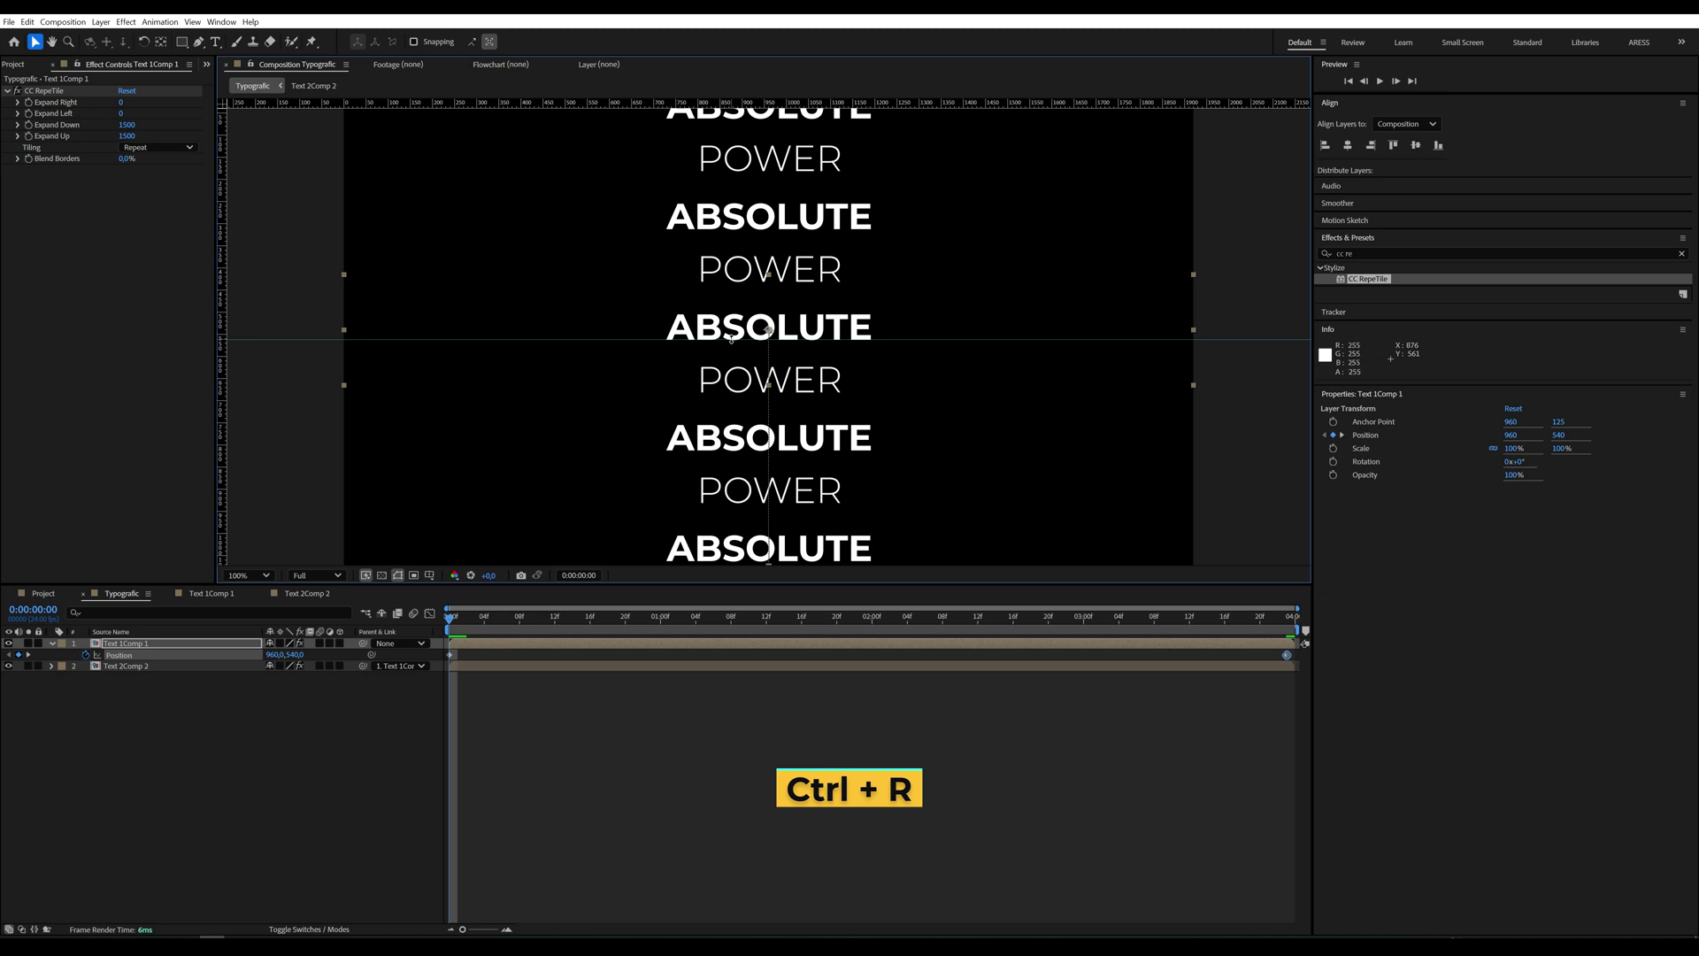
left_click(1284, 622)
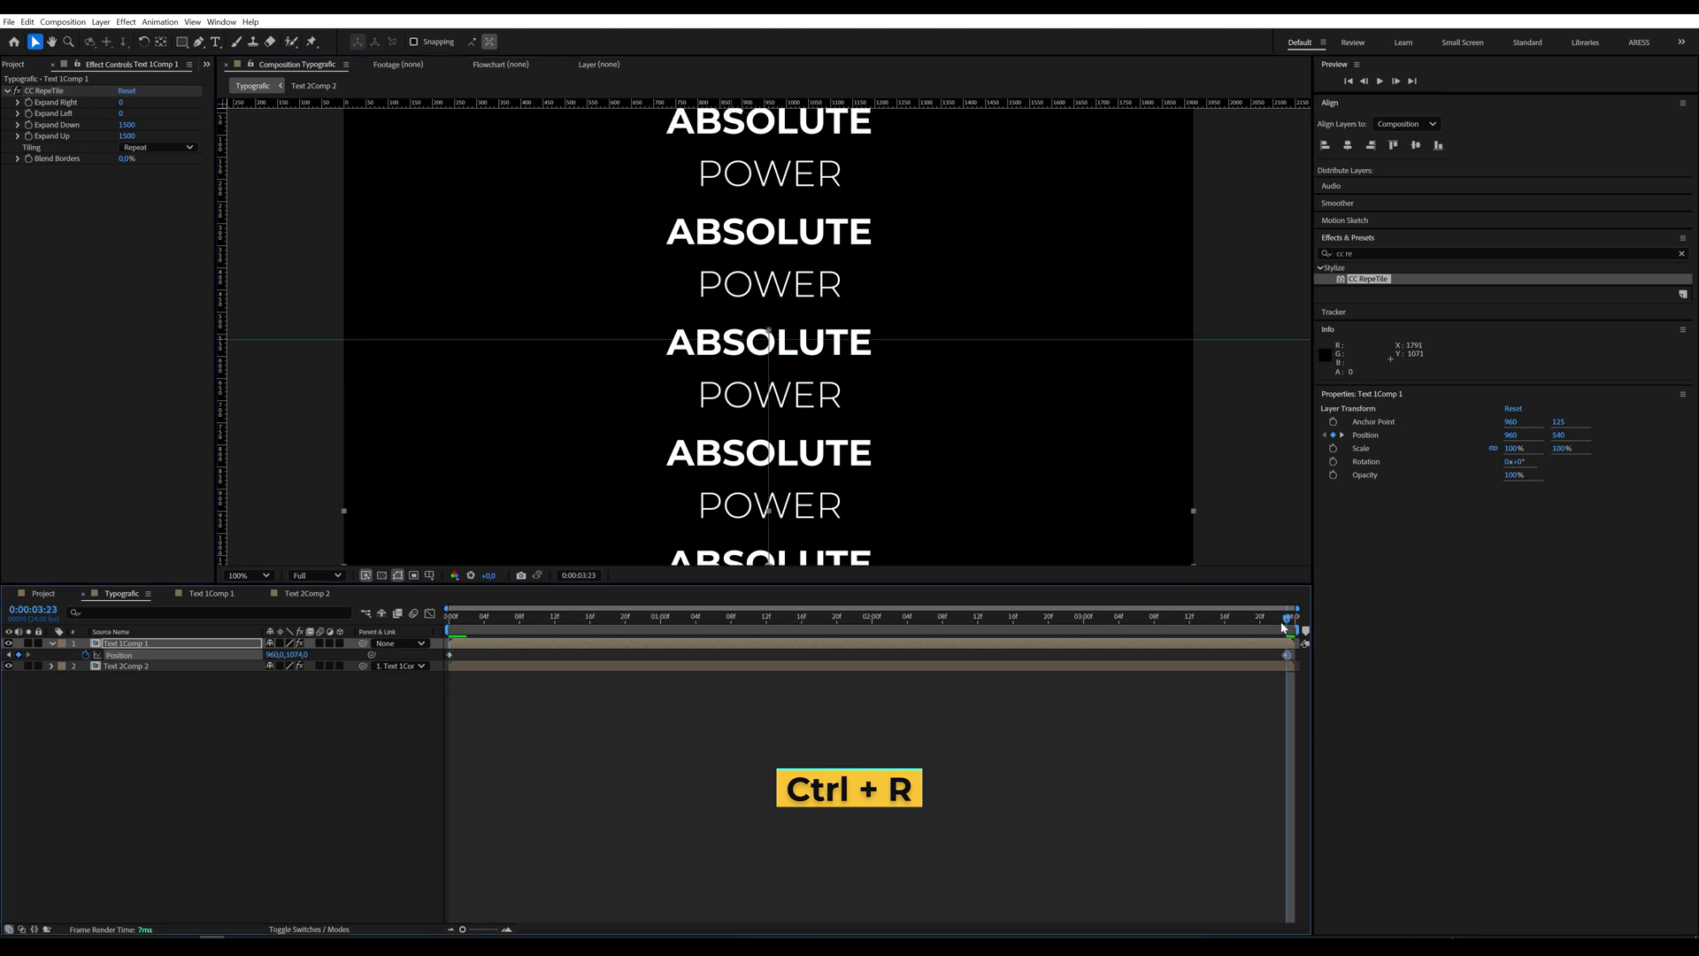
left_click_drag(301, 658, 275, 658)
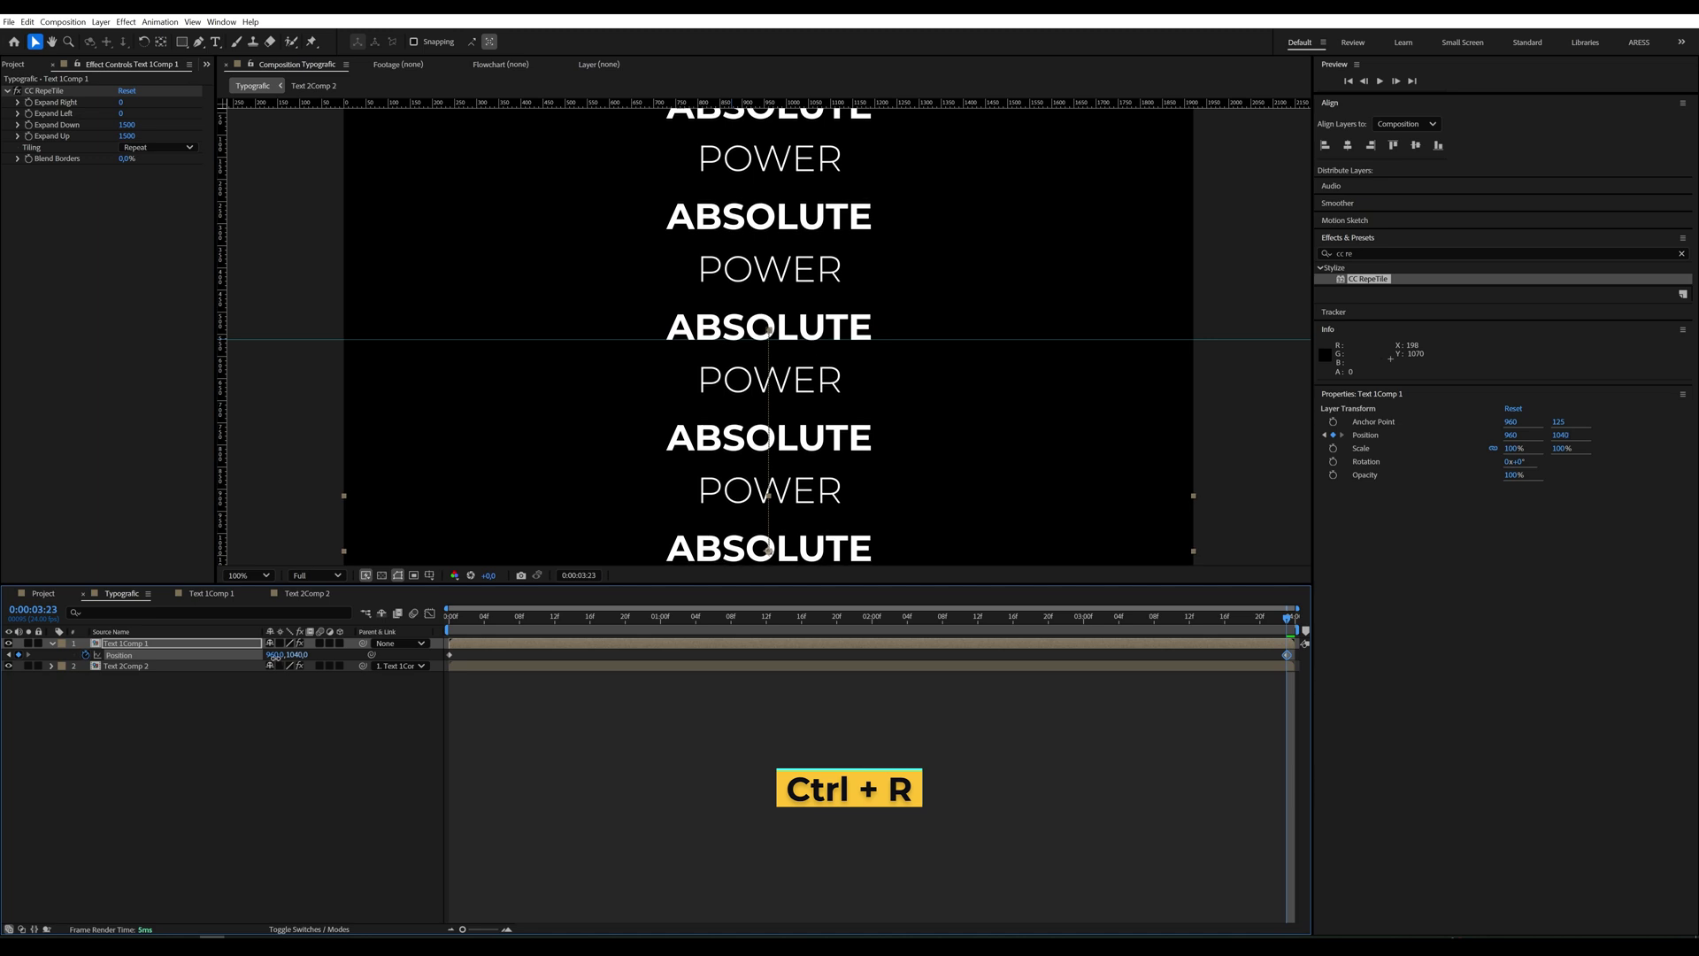
left_click(342, 704)
key("space")
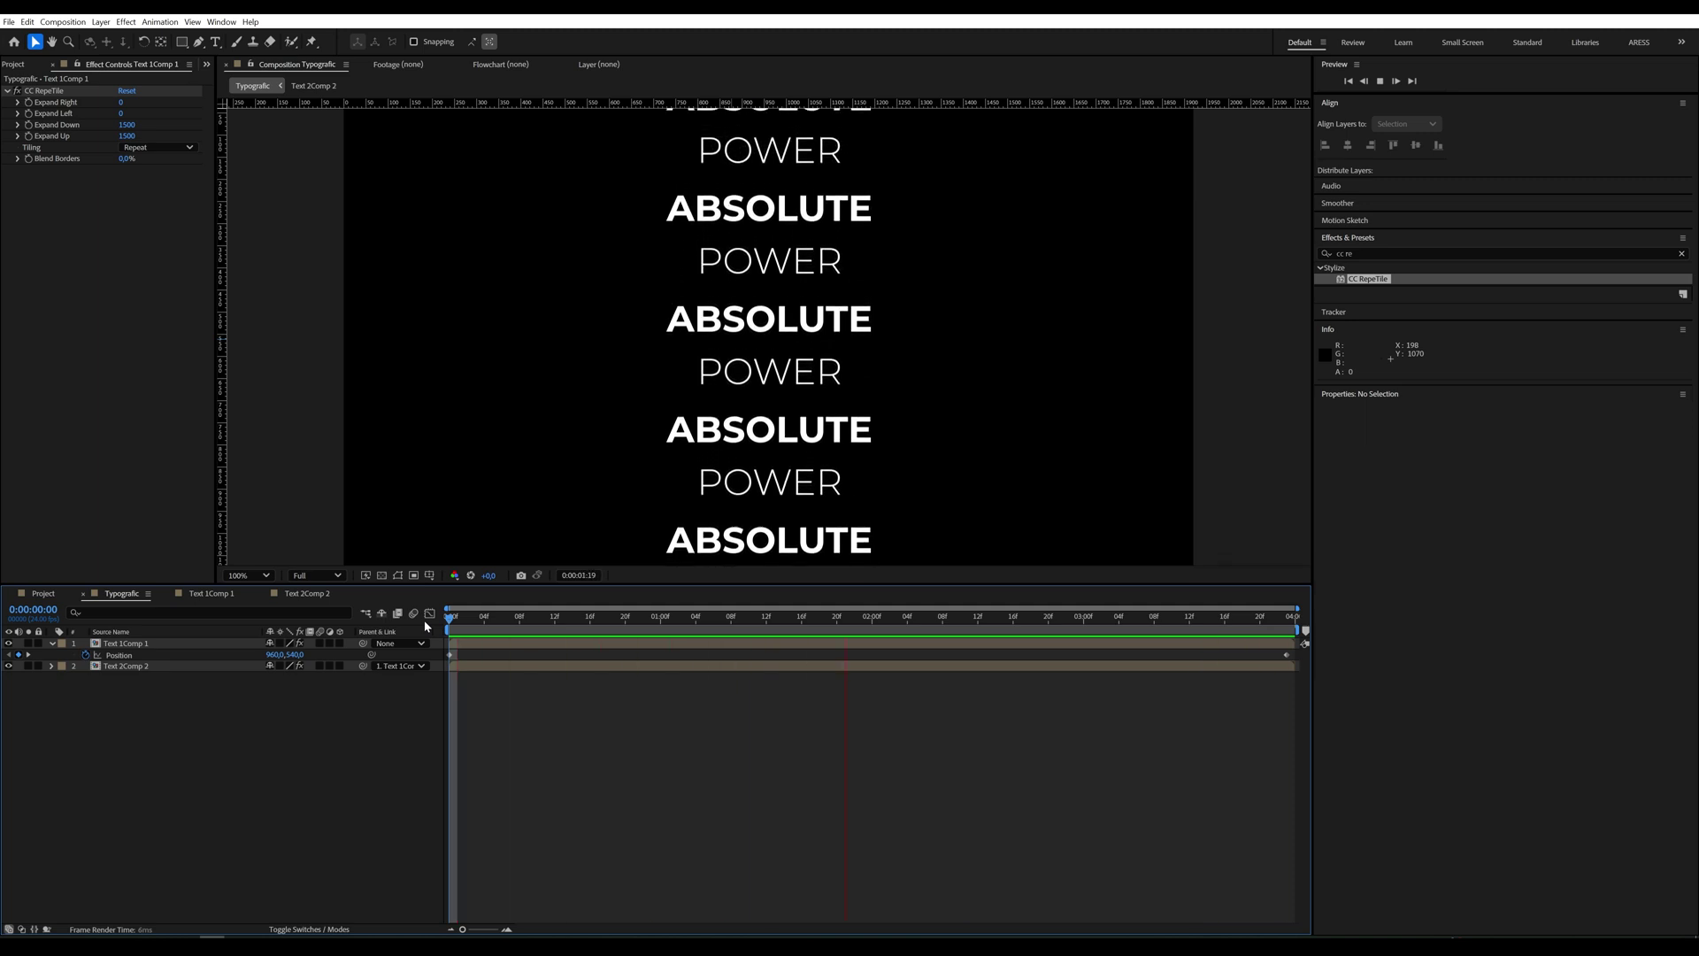
key("space")
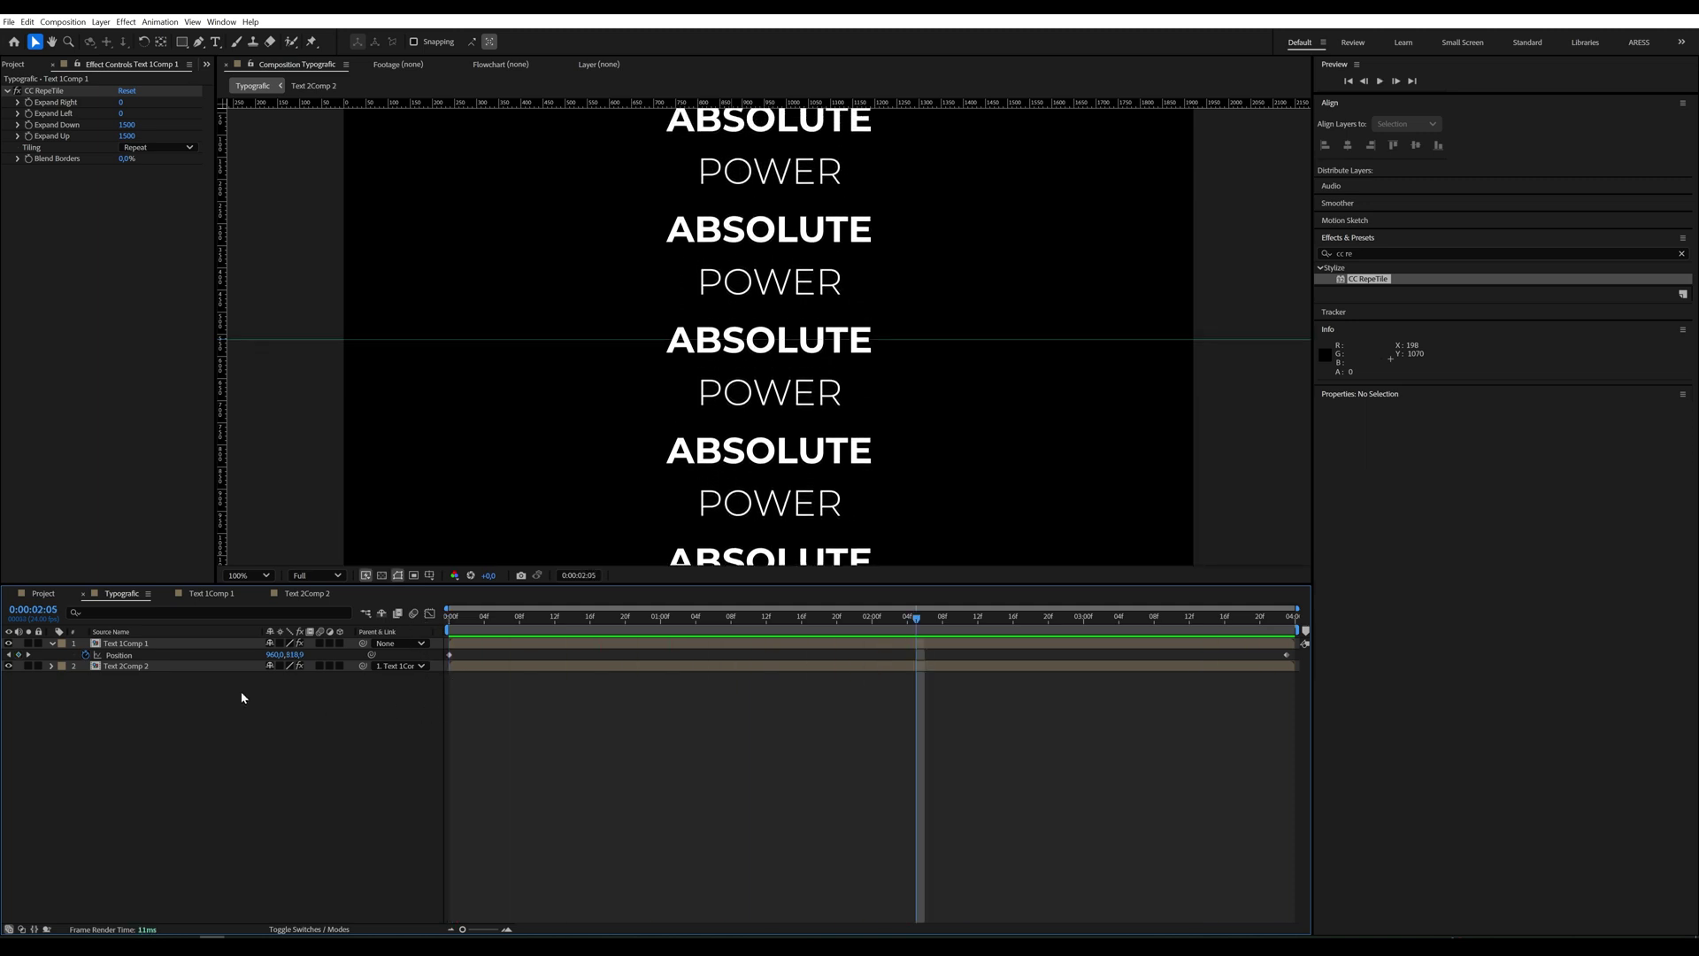
Step: Select both Text 1Comp 1 and Text 2Comp 2 and pre-compose them as 'Text'
left_click(178, 665)
left_click(166, 645, "shift")
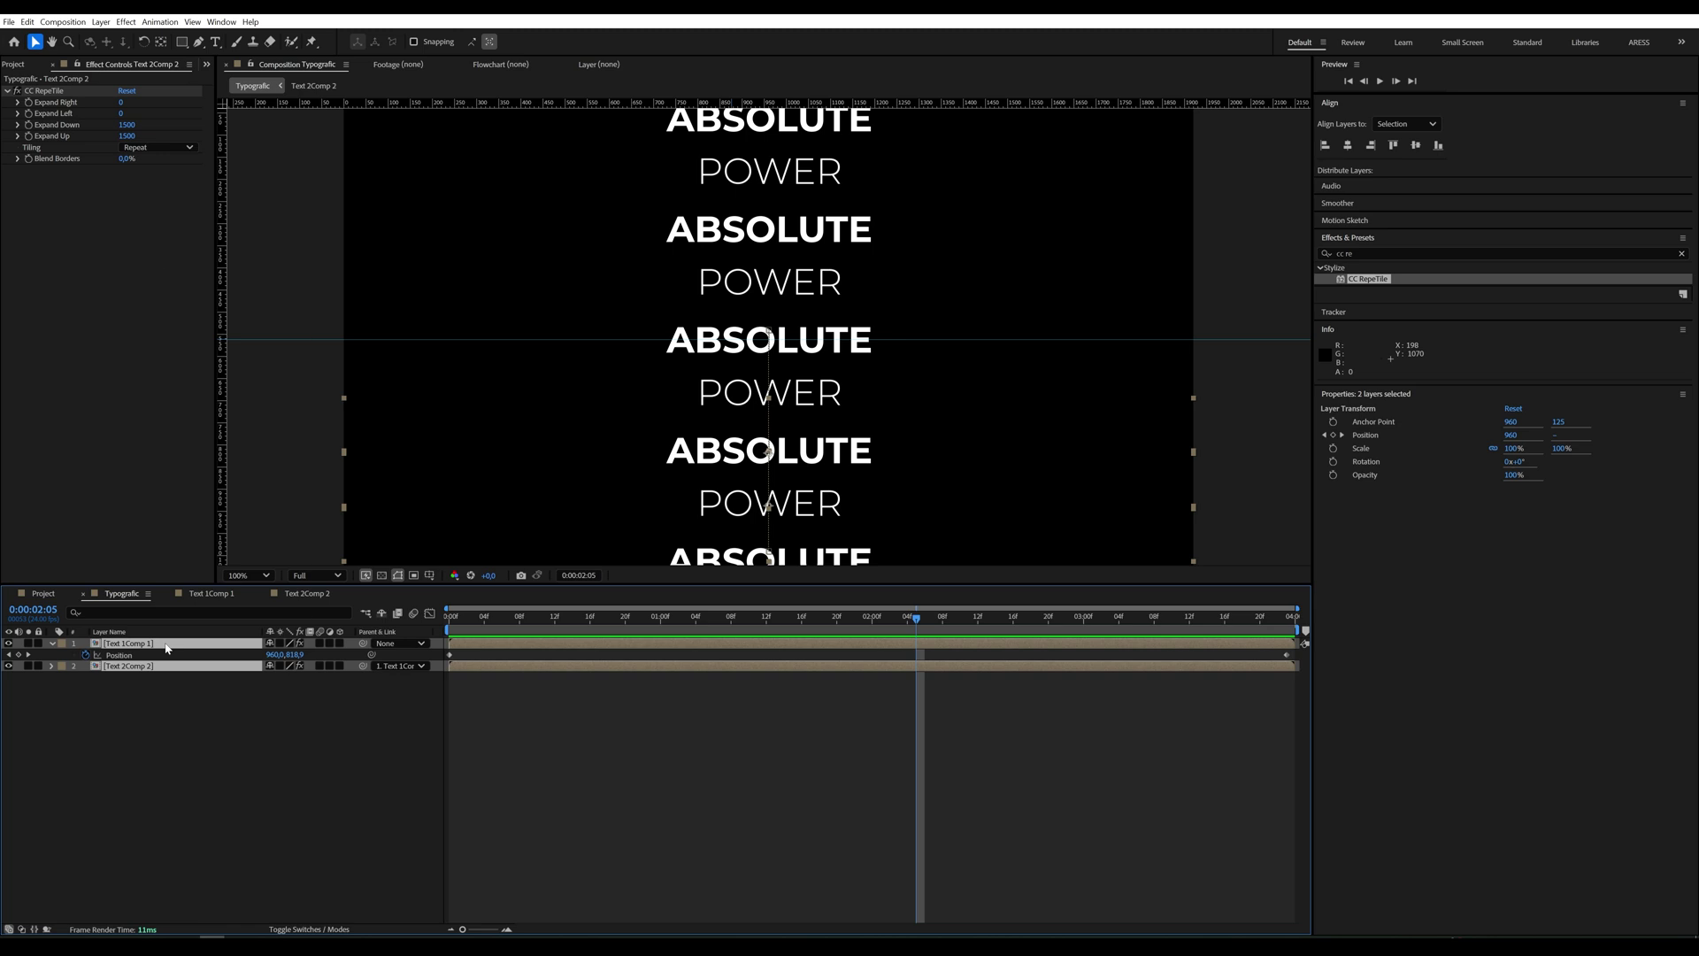
right_click(166, 645)
left_click(257, 563)
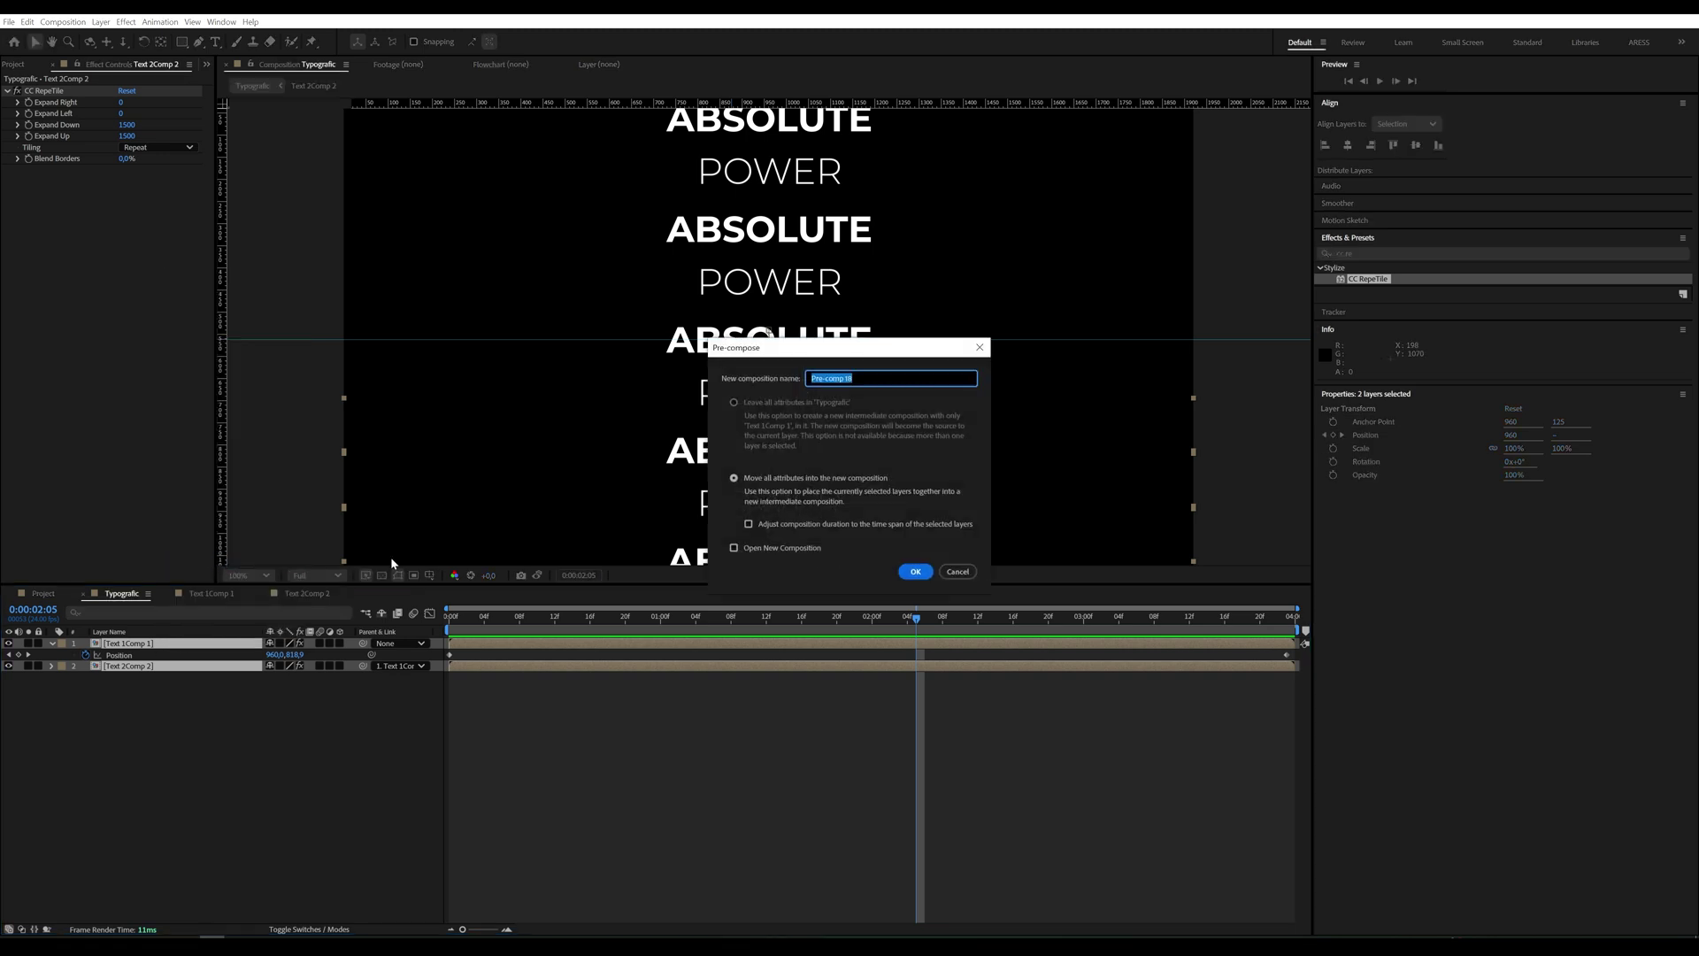
type("Text")
key("Return")
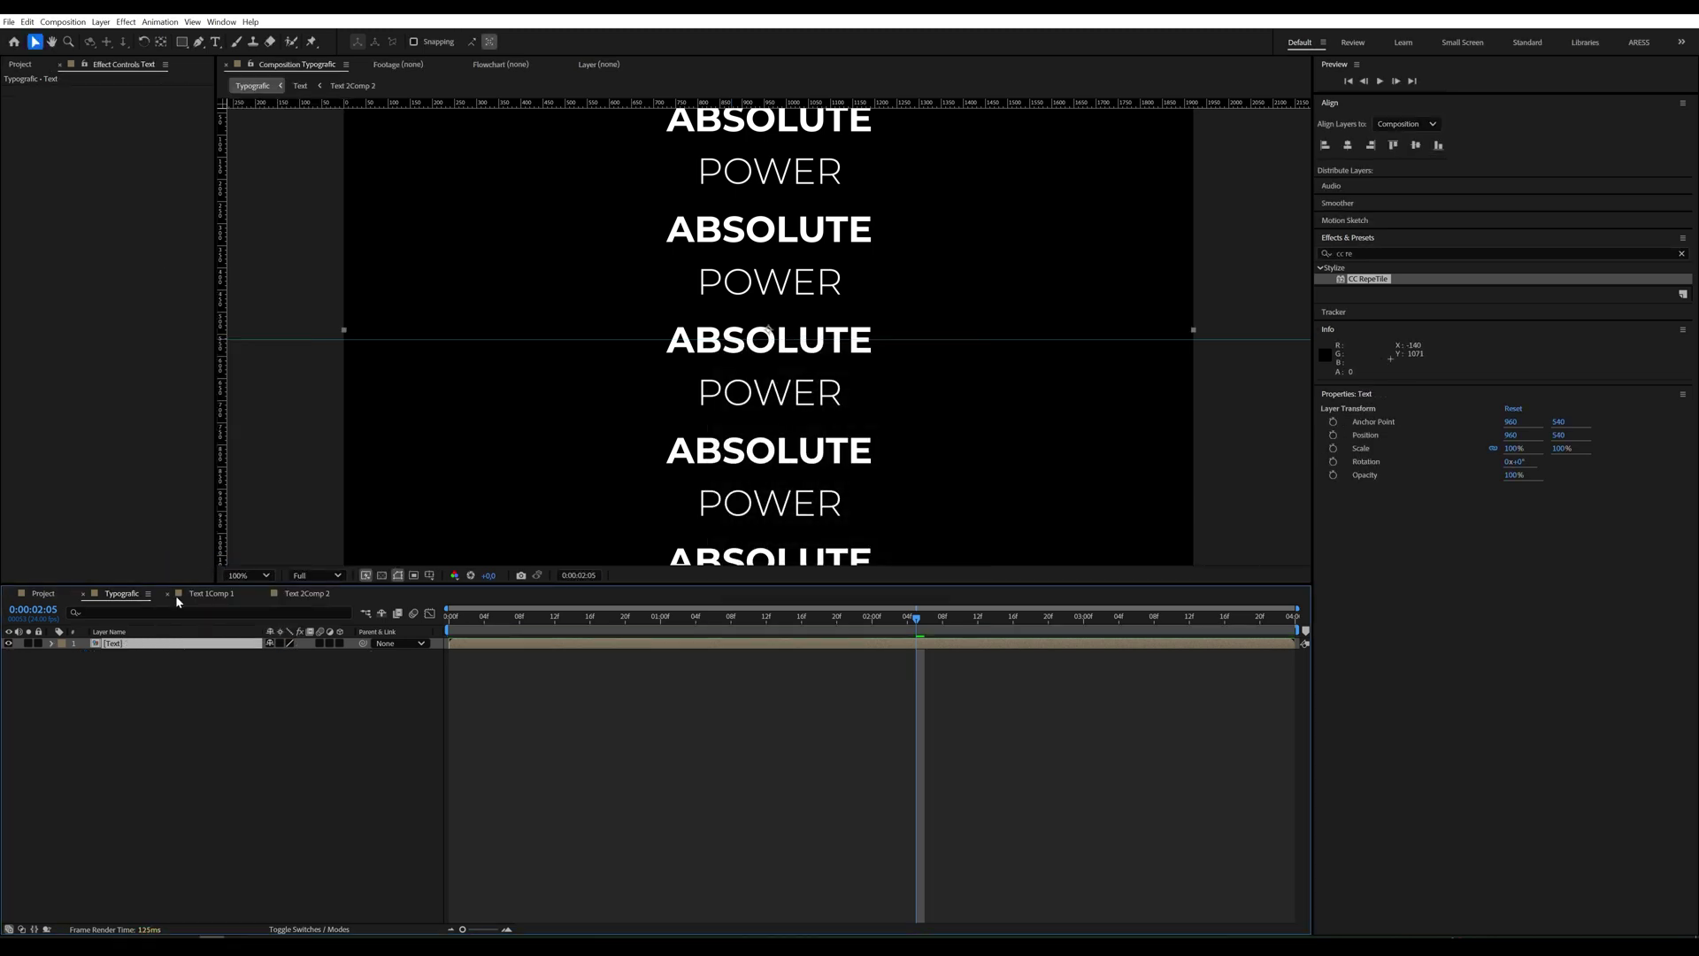
Step: Apply CC Scale Wipe to the Text layer with Direction 180°
left_click(1336, 253)
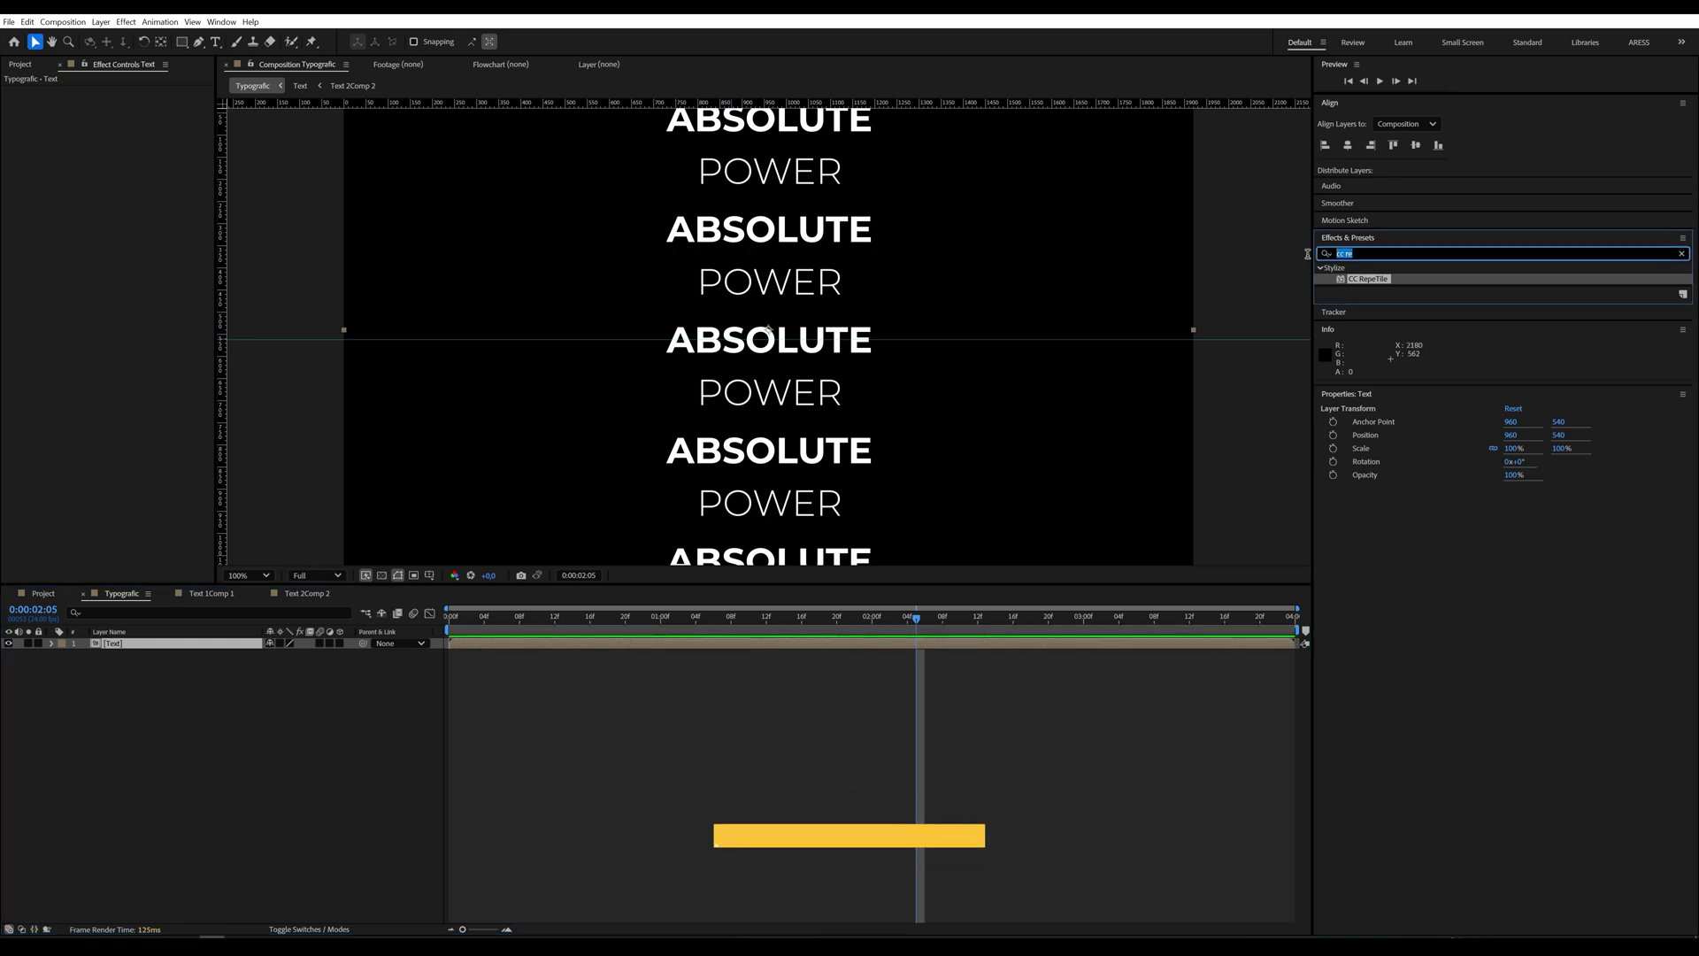
type("cc")
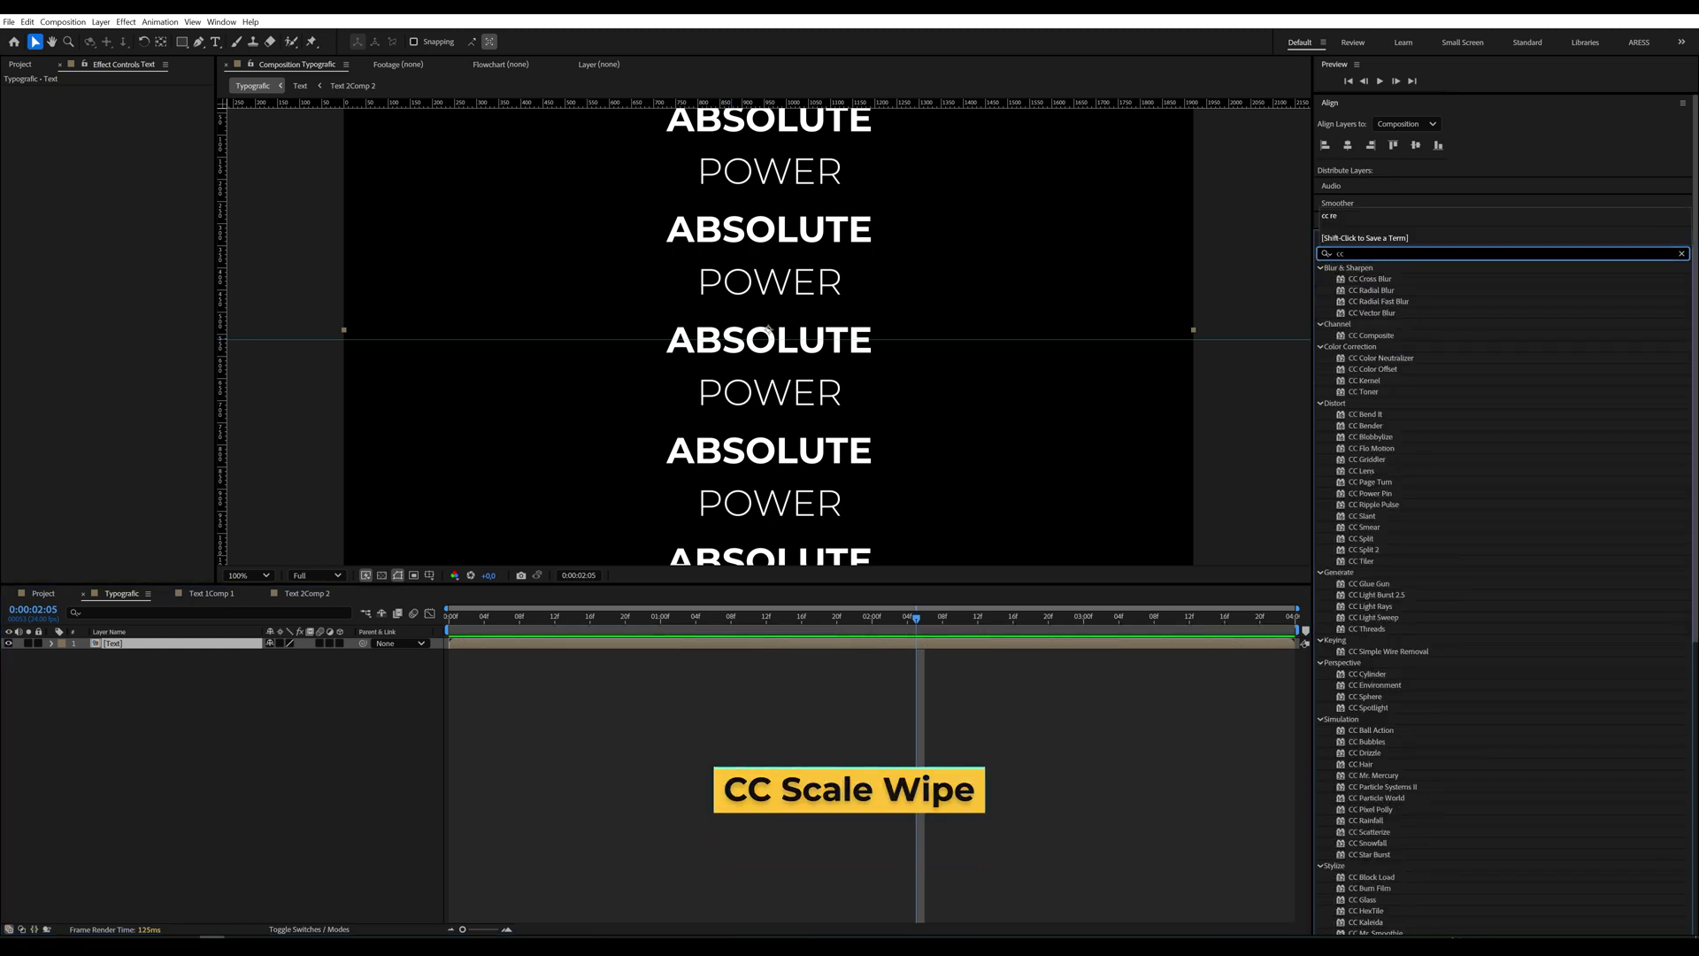
type(" sca")
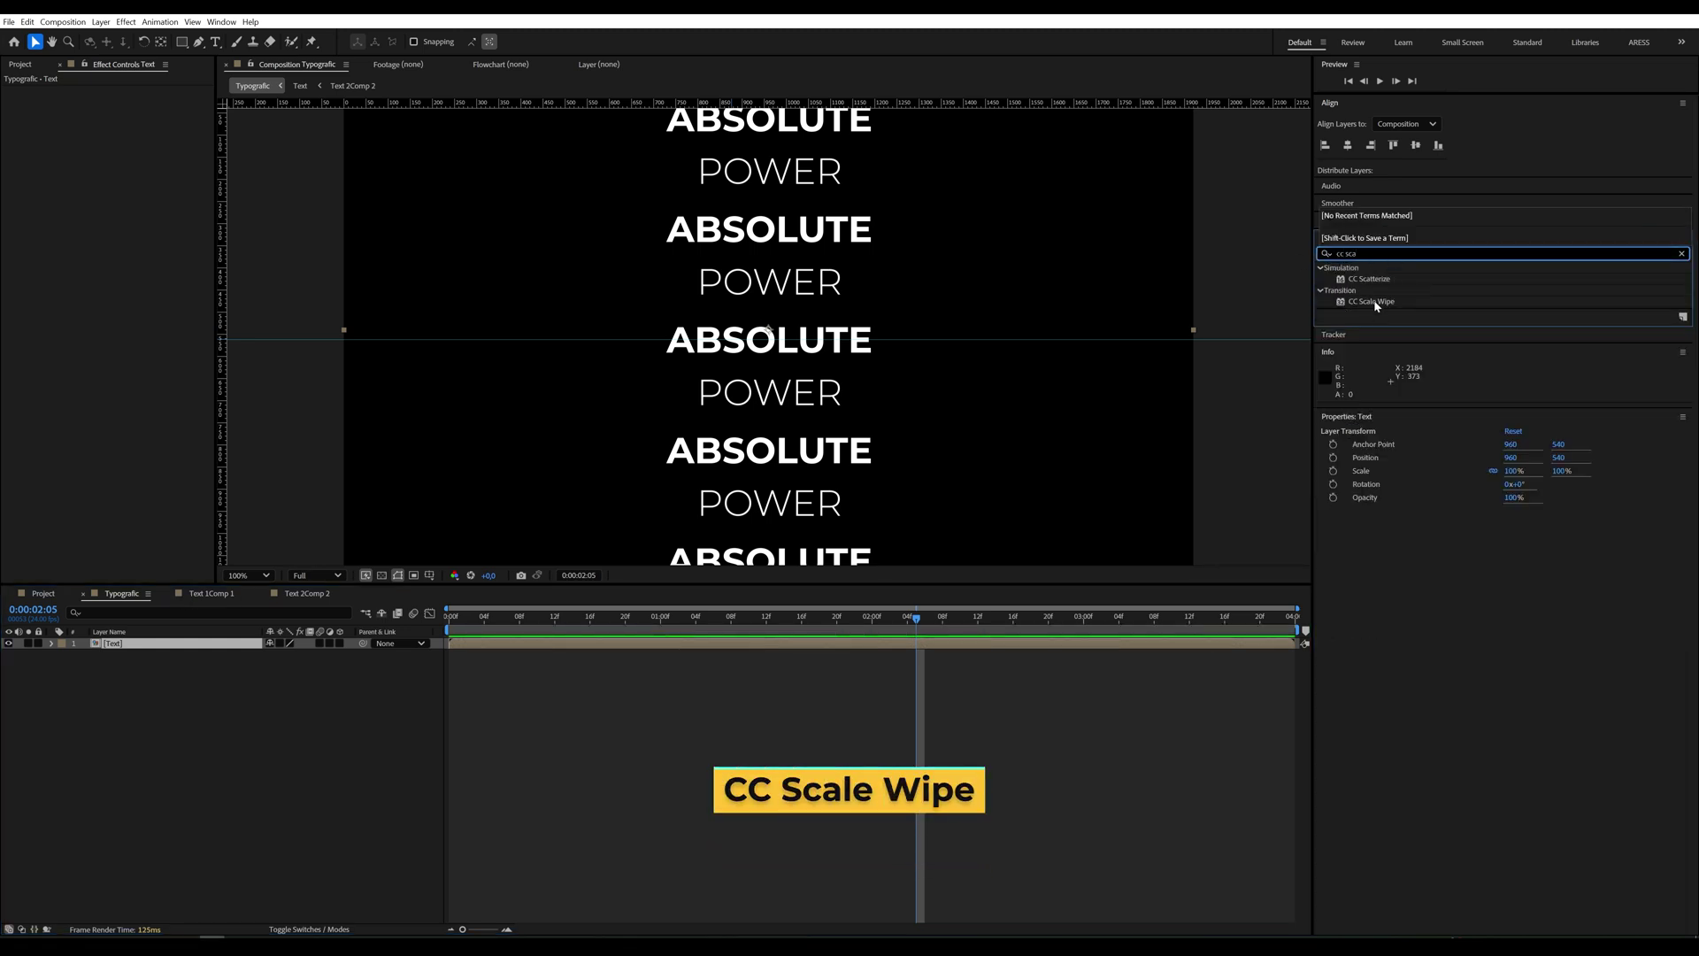
type("l")
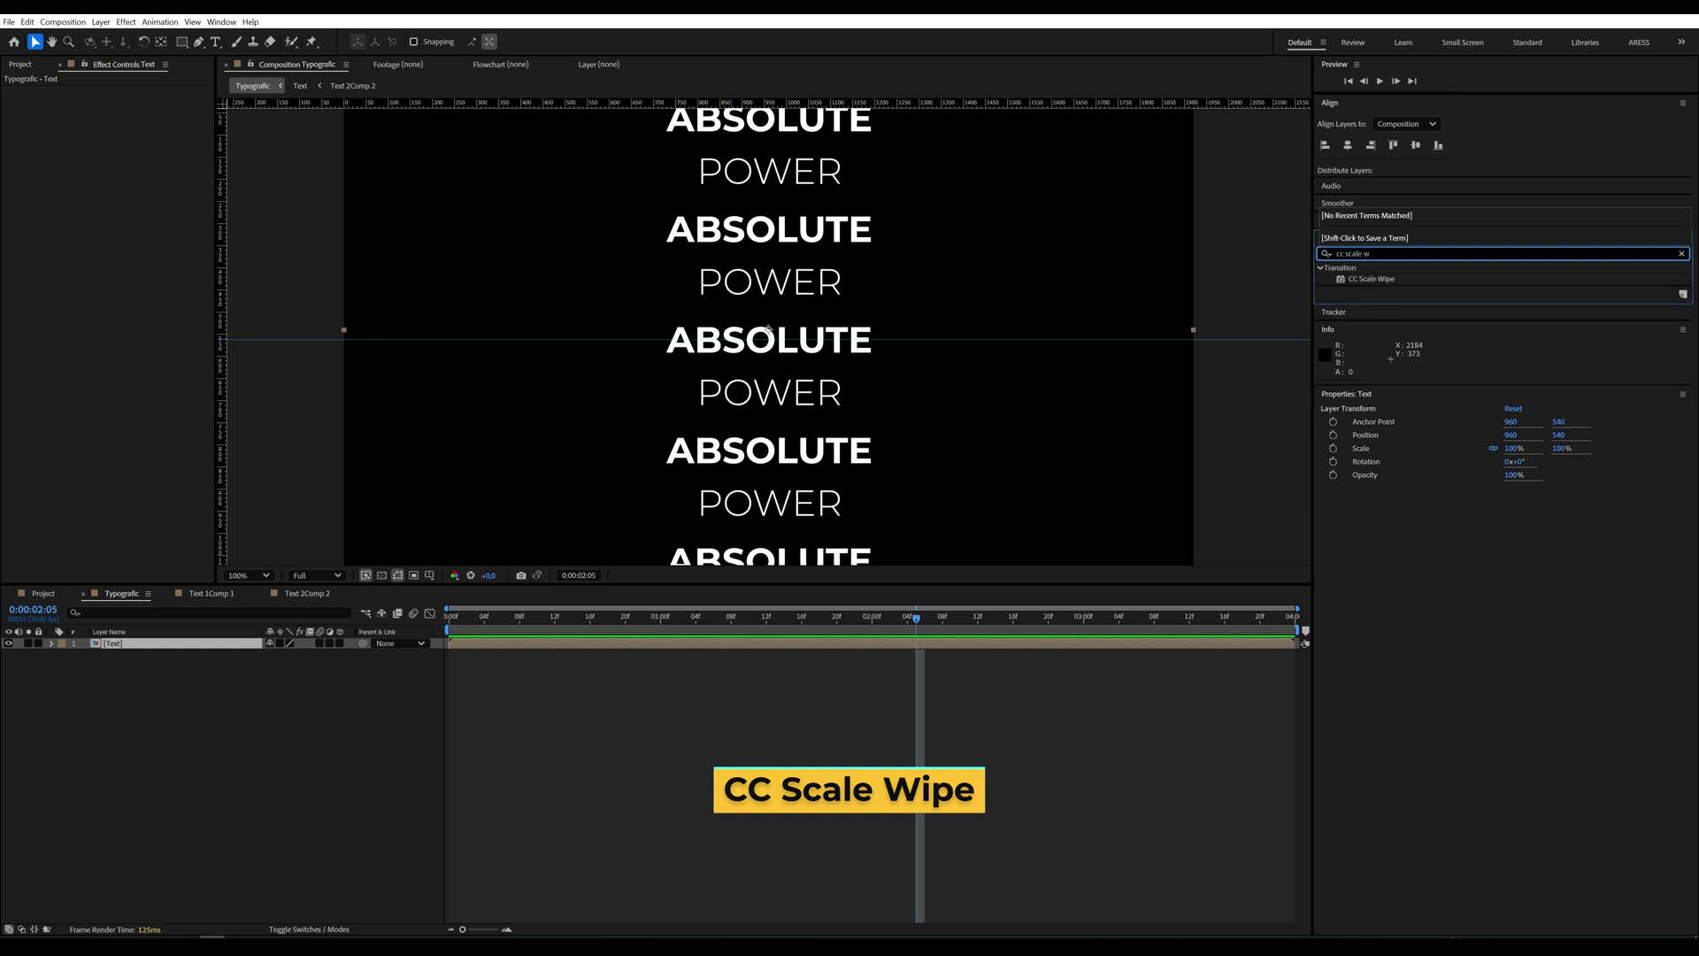
type("e w")
left_click_drag(1365, 279, 177, 643)
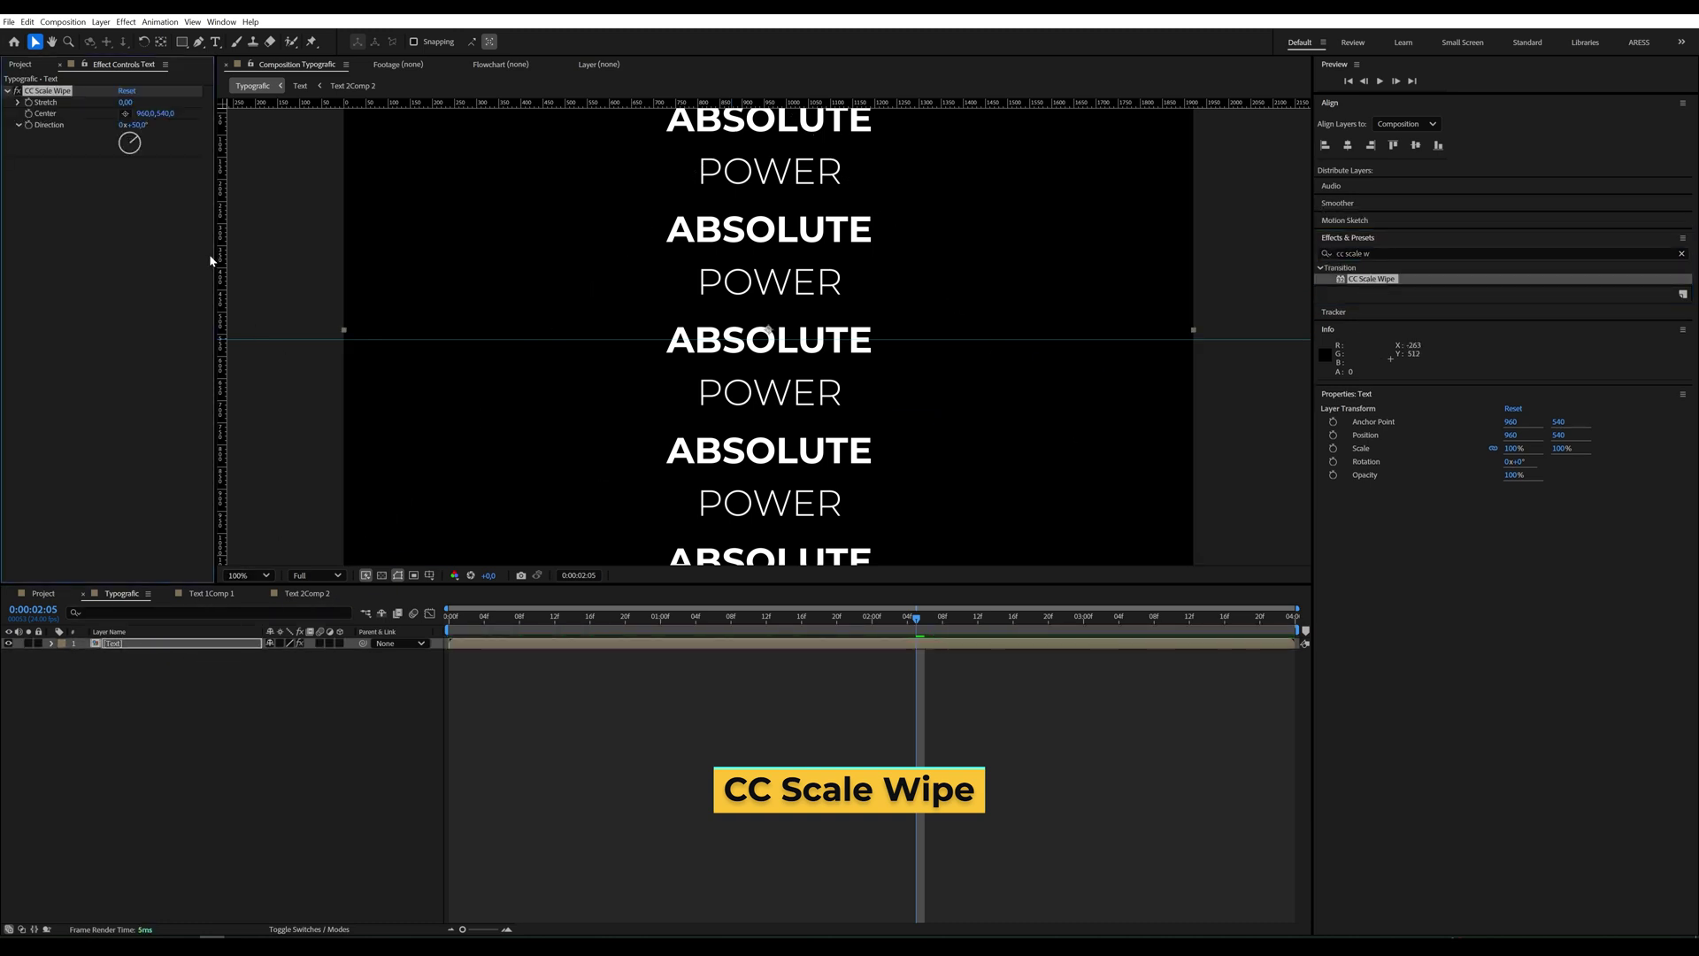
left_click(140, 125)
type("180")
key("Return")
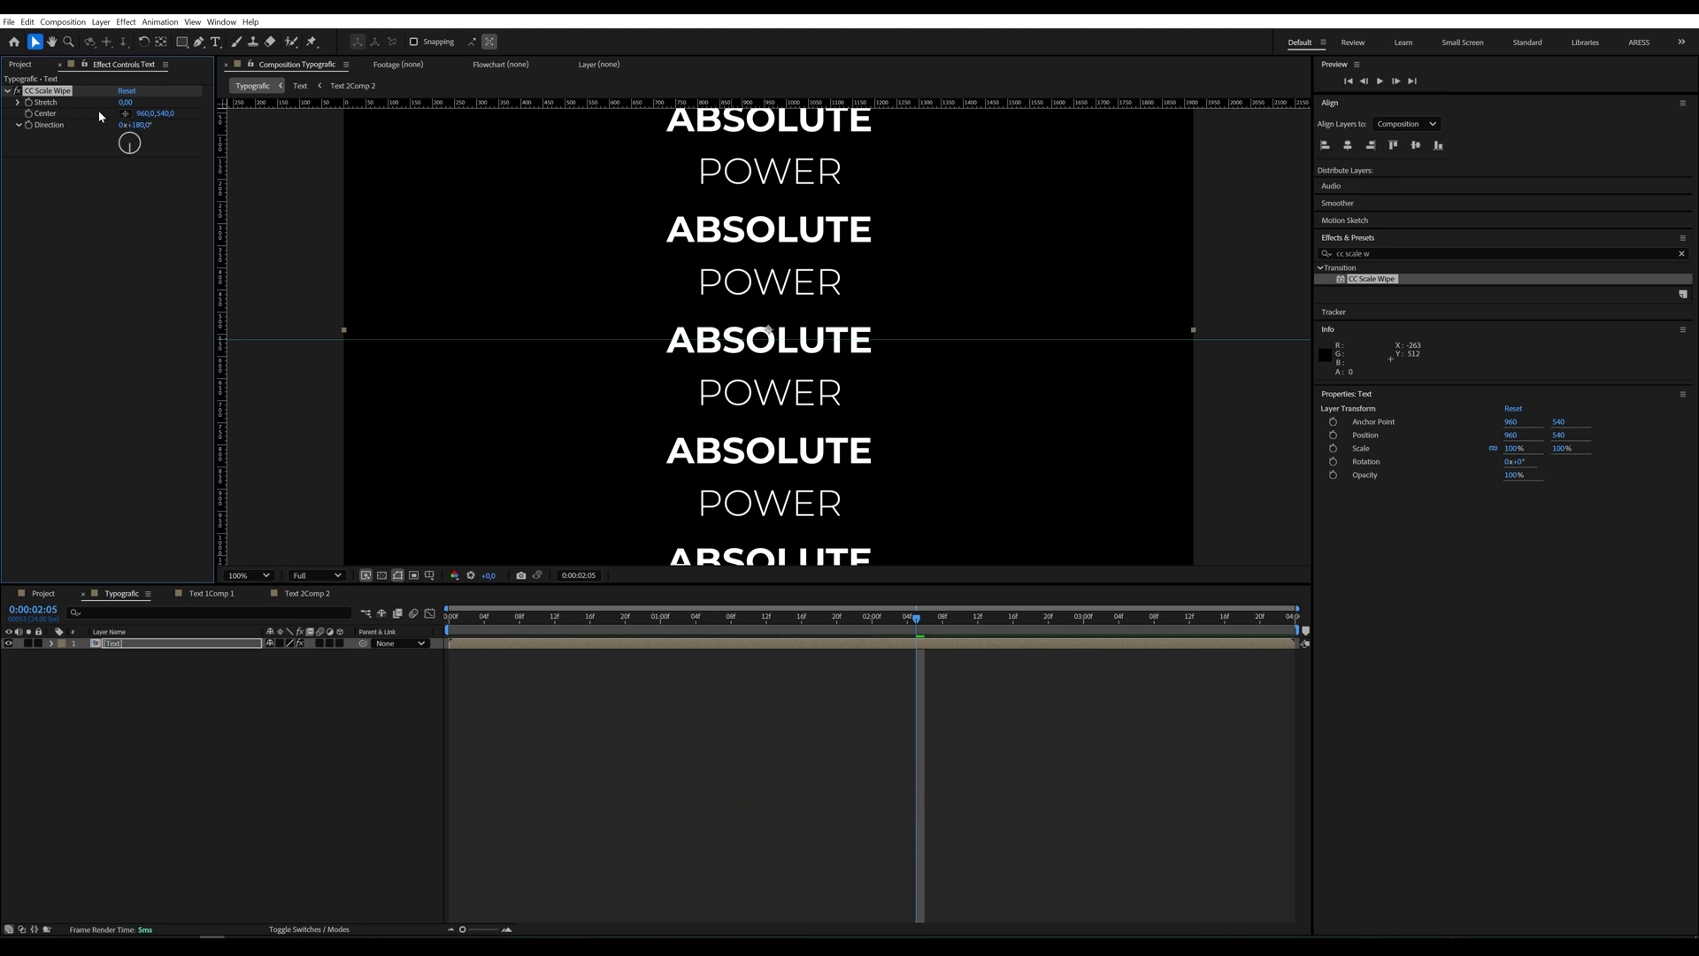
Step: Place the wipe centre on the POWER row and set Stretch to 90
left_click(125, 113)
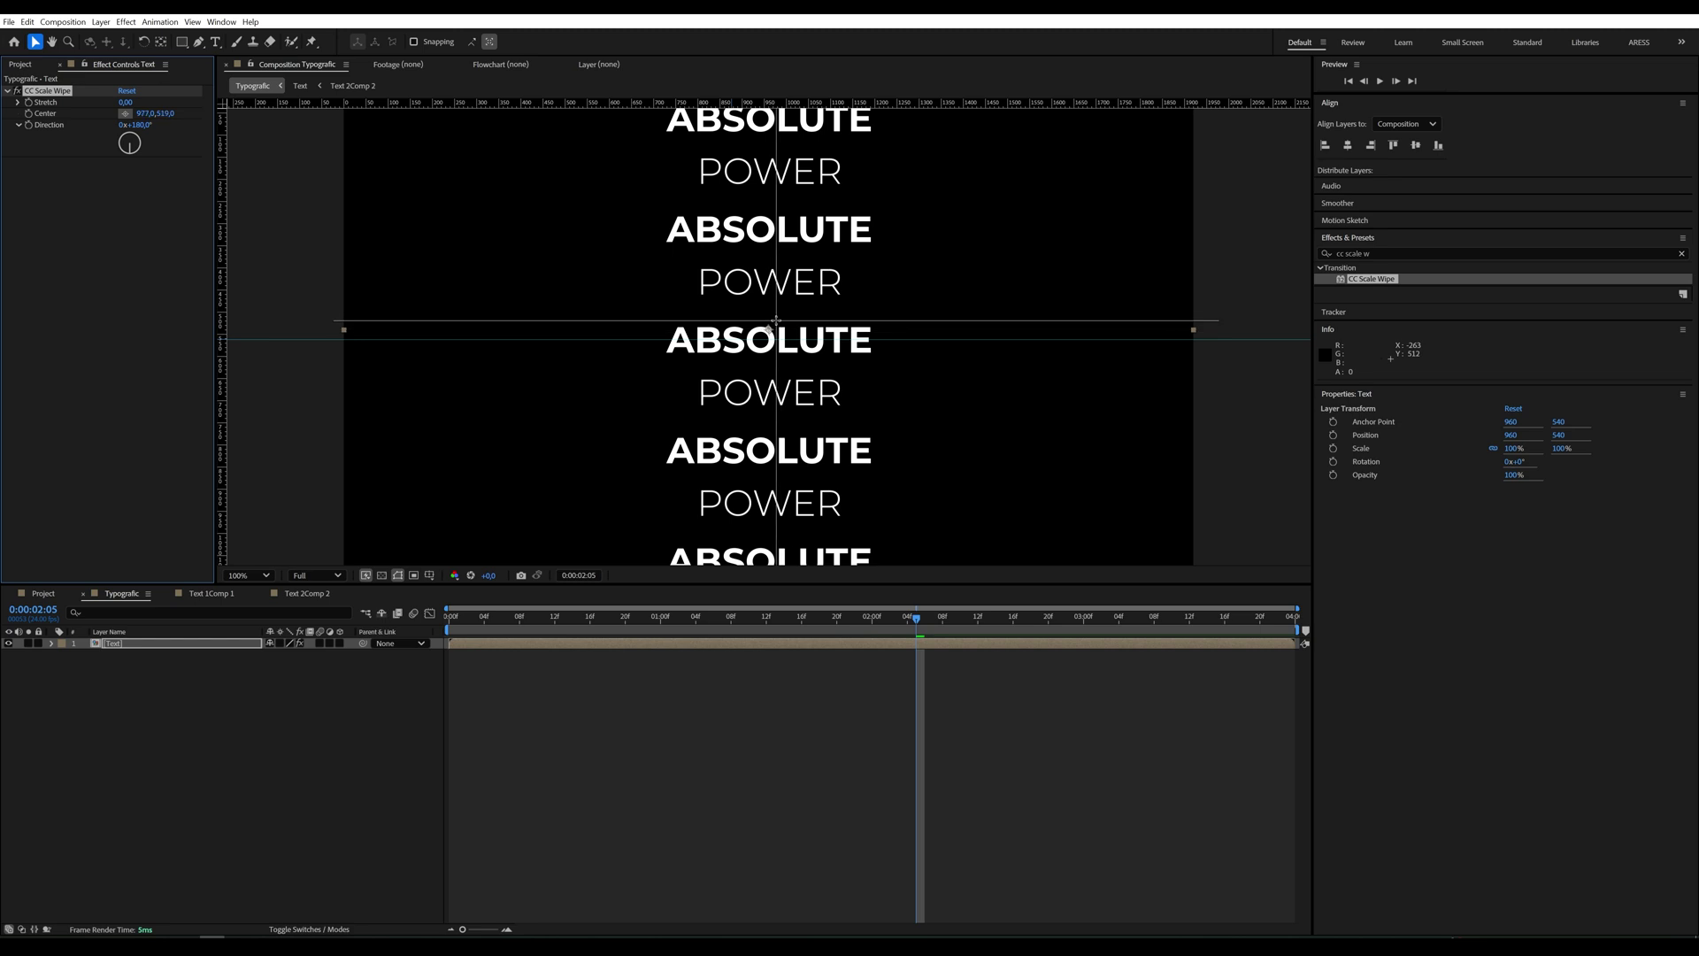
left_click(773, 309)
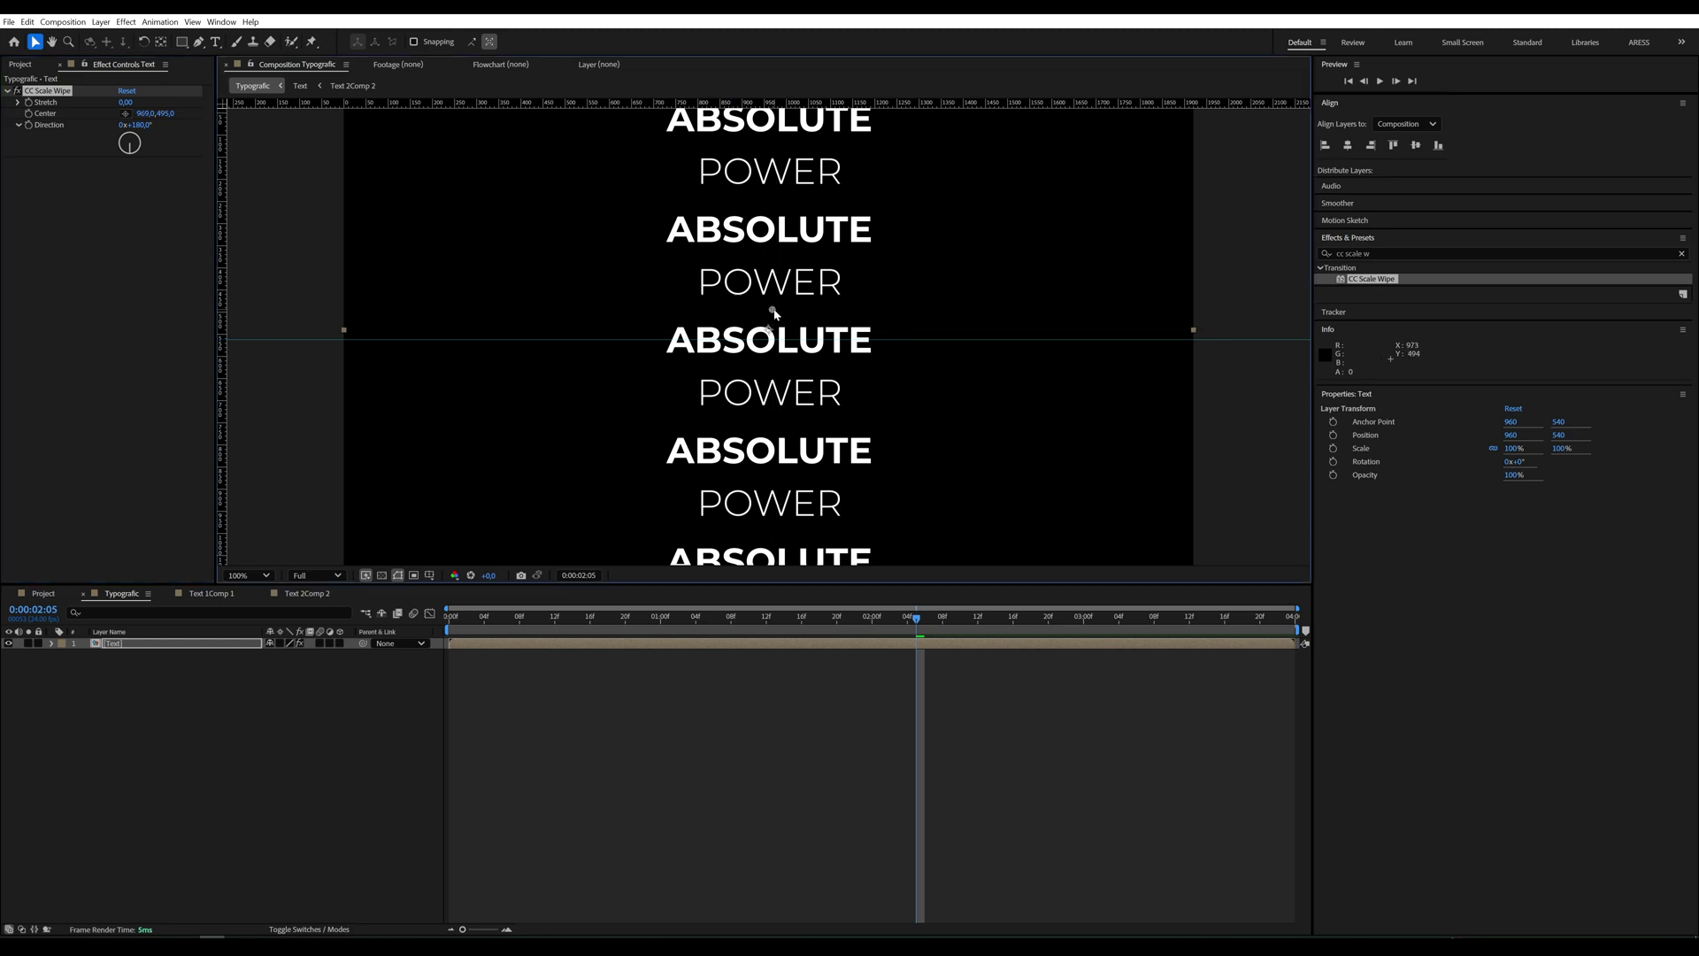
left_click_drag(768, 312, 770, 331)
left_click(129, 103)
type("90")
key("Return")
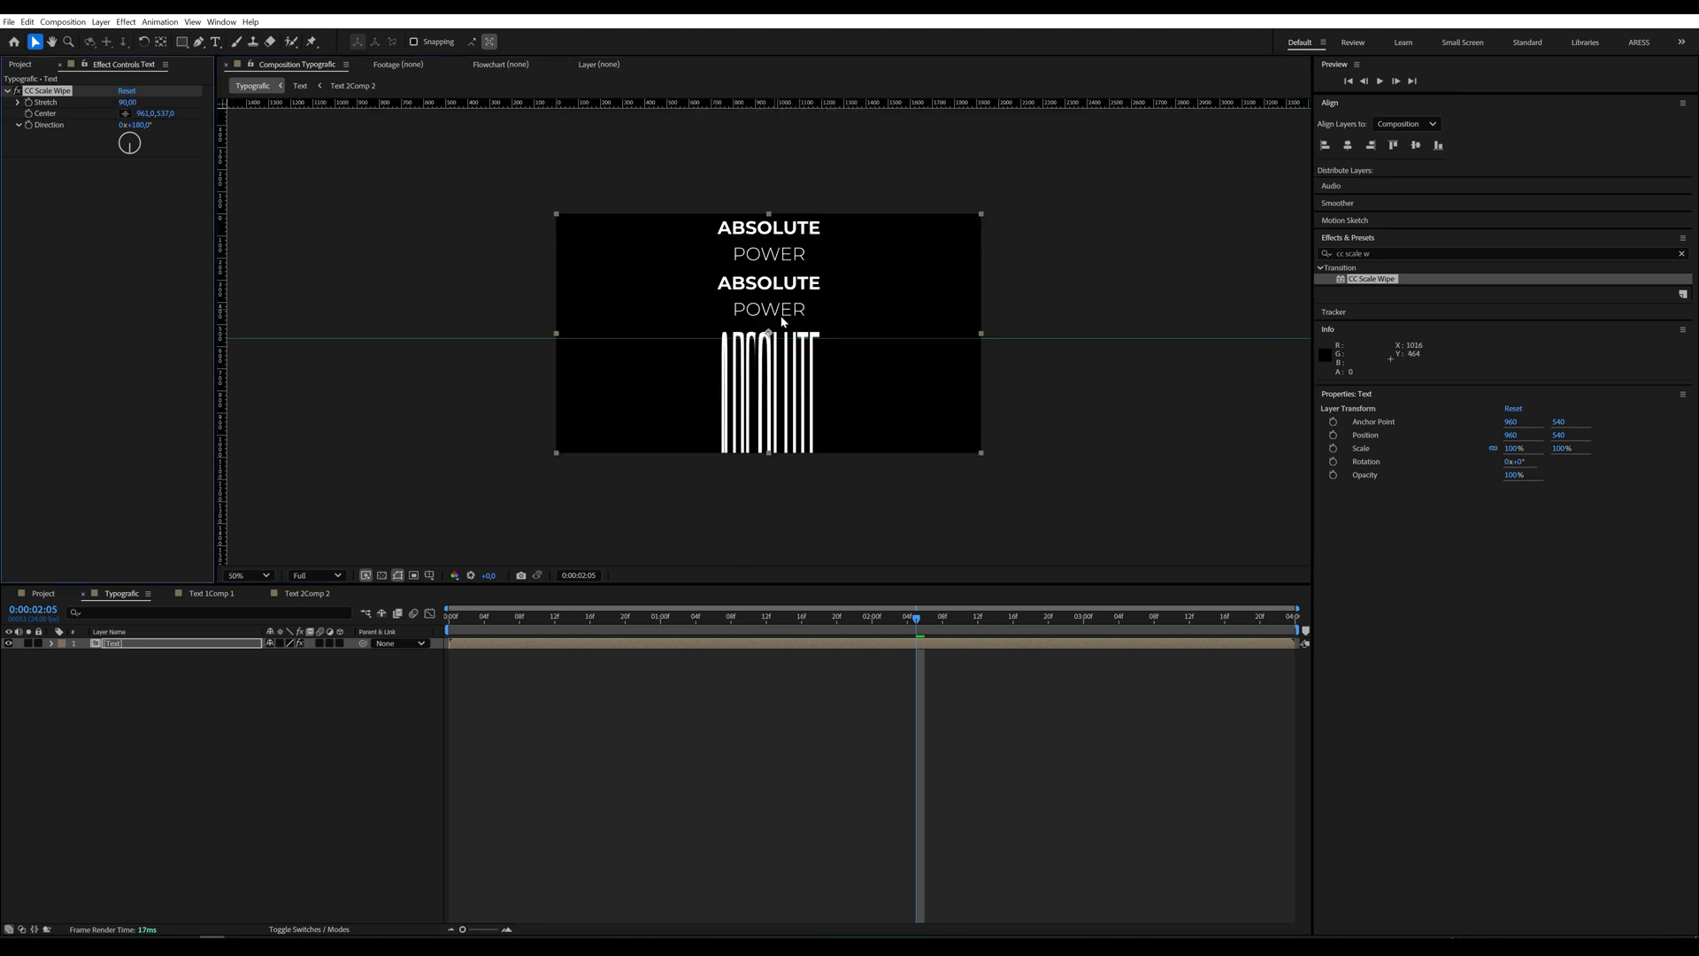
left_click_drag(771, 330, 770, 407)
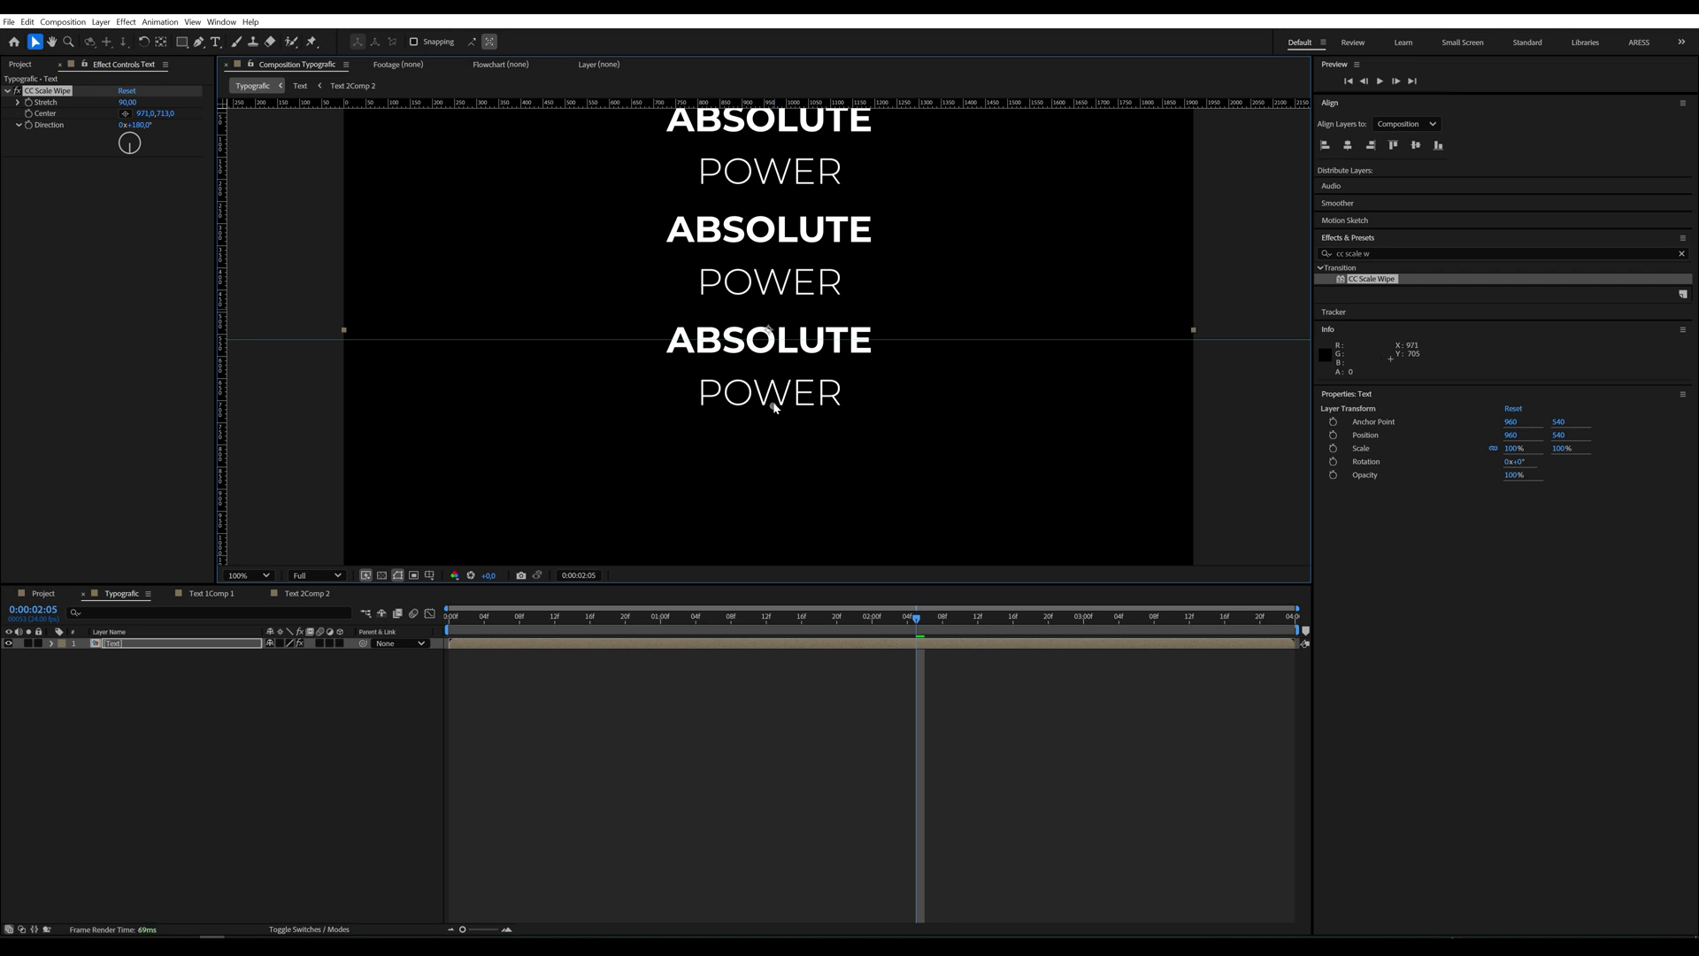
left_click(48, 103)
Step: Duplicate CC Scale Wipe, set the copy's Direction to 0°, centre it on the title, and preview
key("ctrl+d")
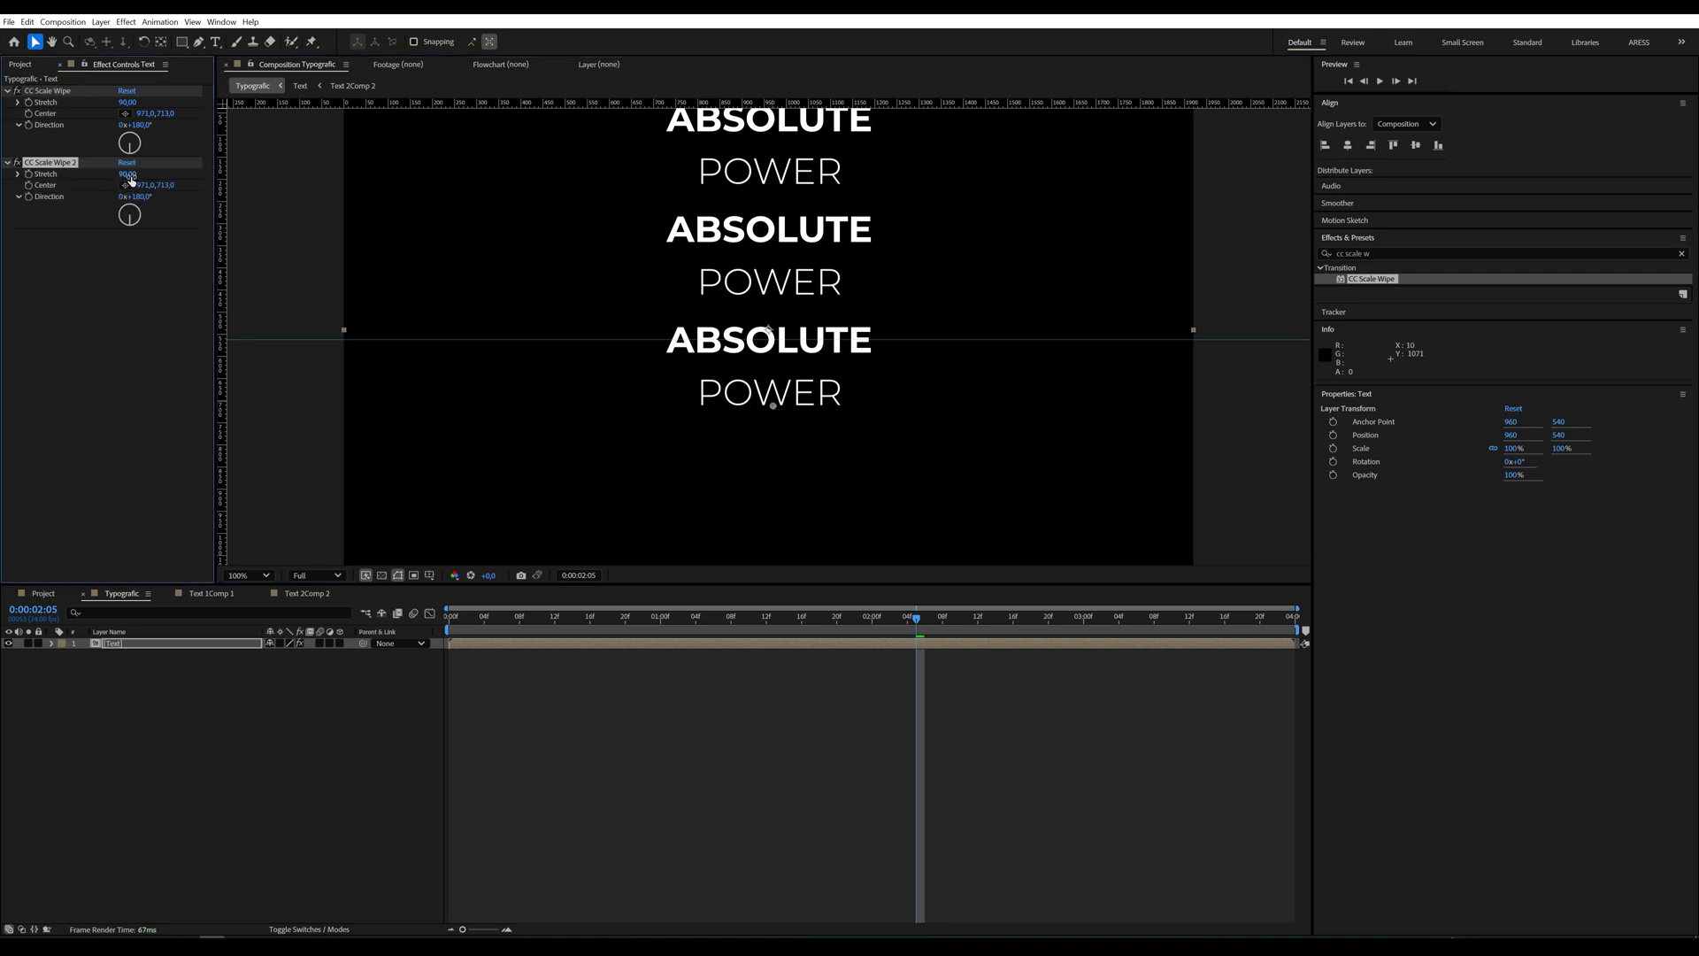
left_click(137, 196)
type("0")
key("Return")
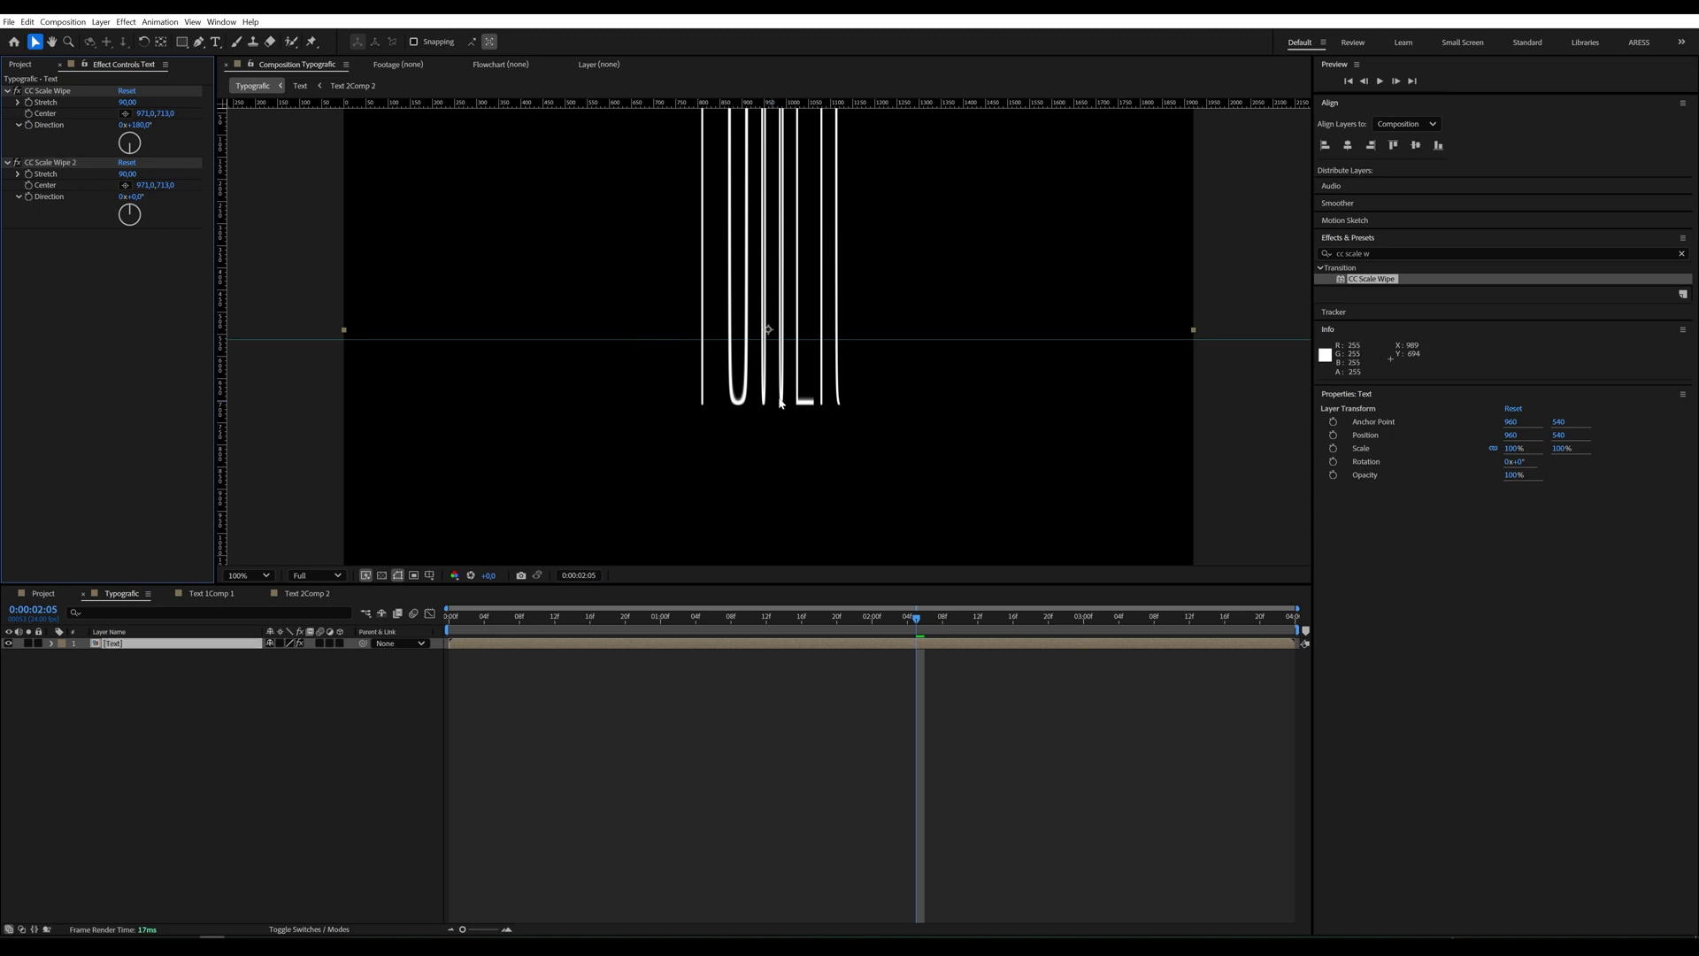
left_click_drag(772, 409, 768, 329)
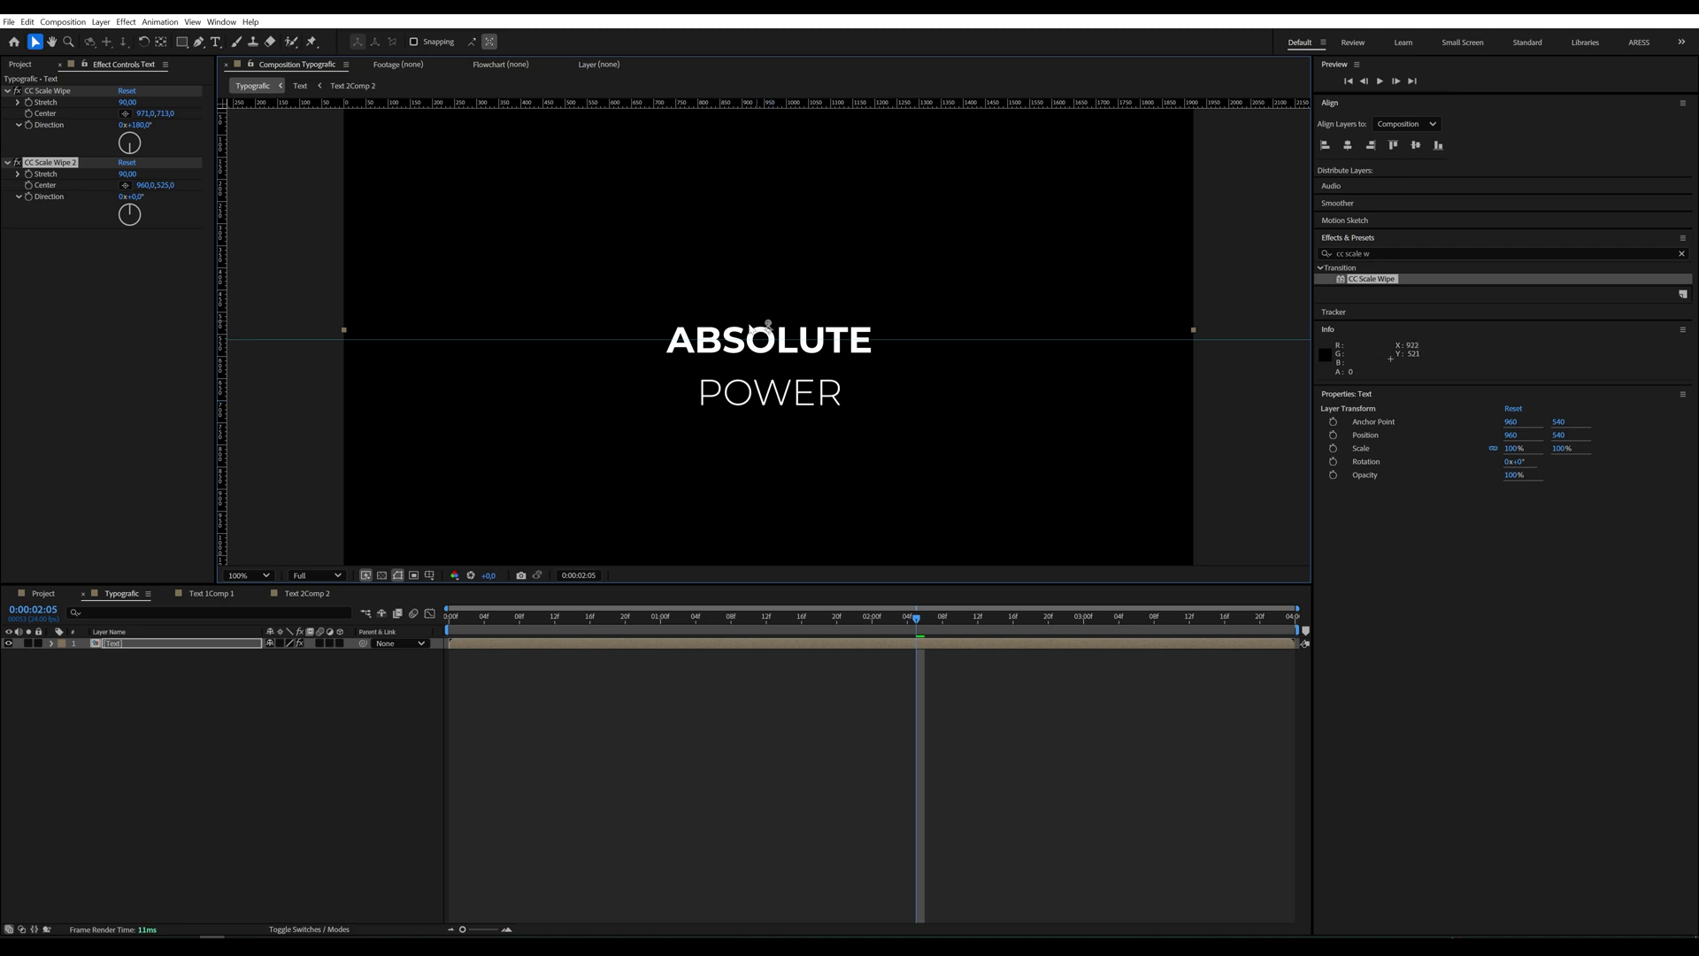
key("space")
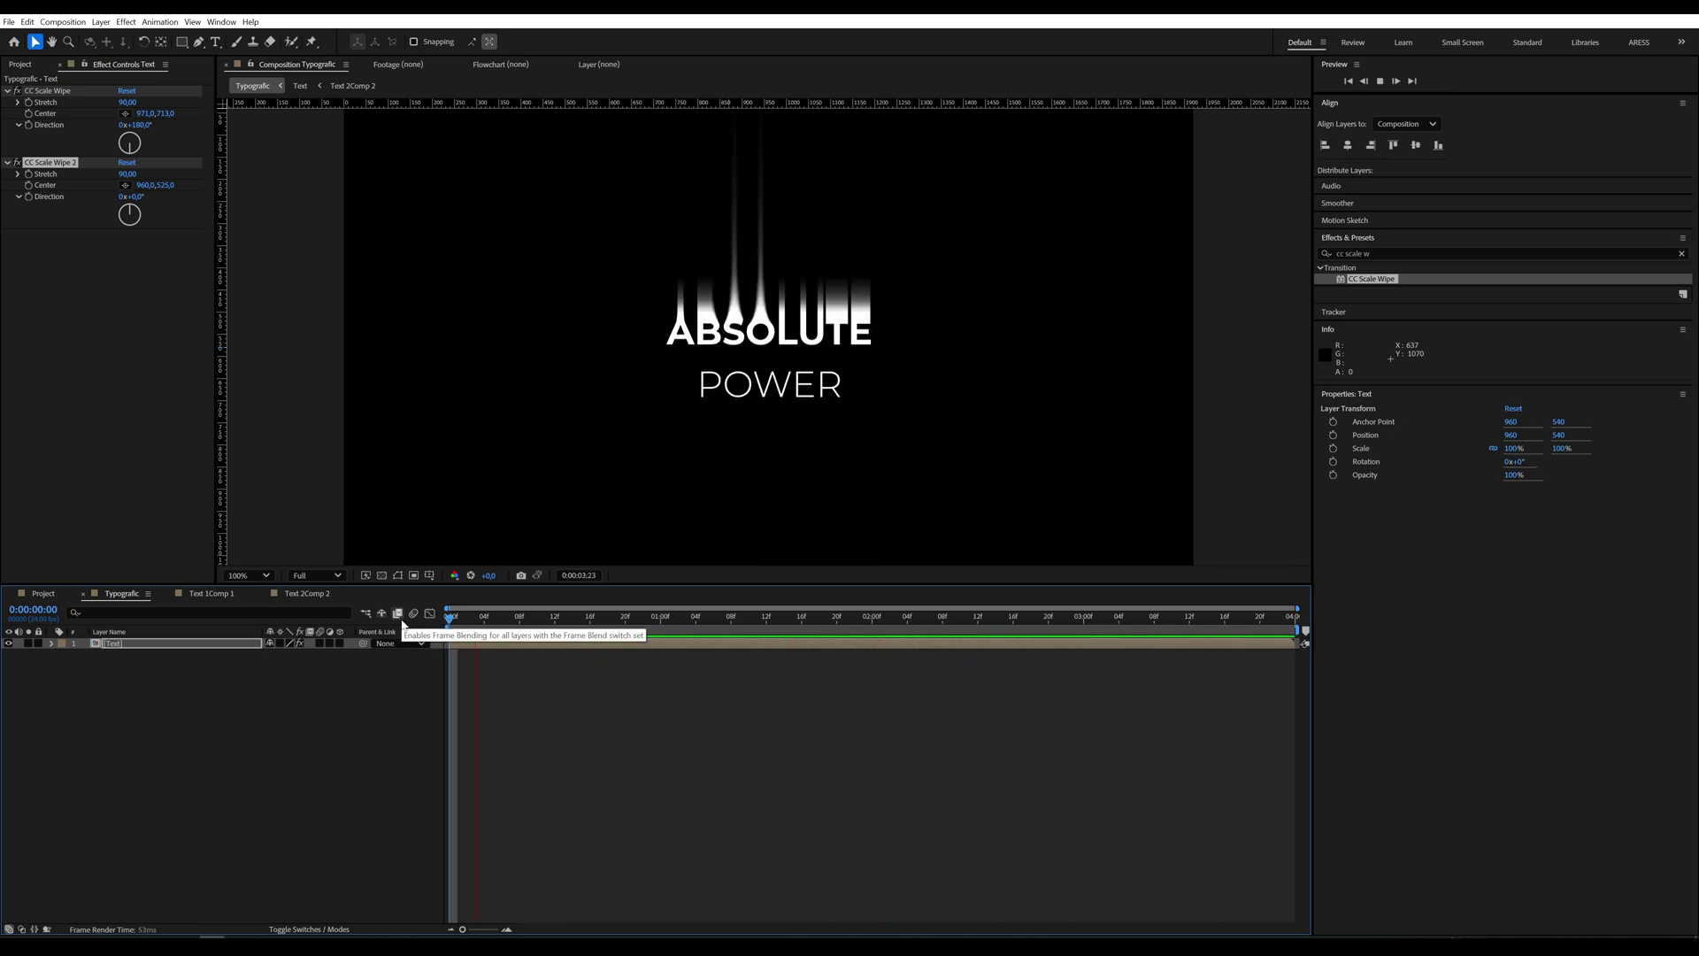
Step: Pre-compose the text layer into Text Comp 1 with all attributes moved, then duplicate it
key("space")
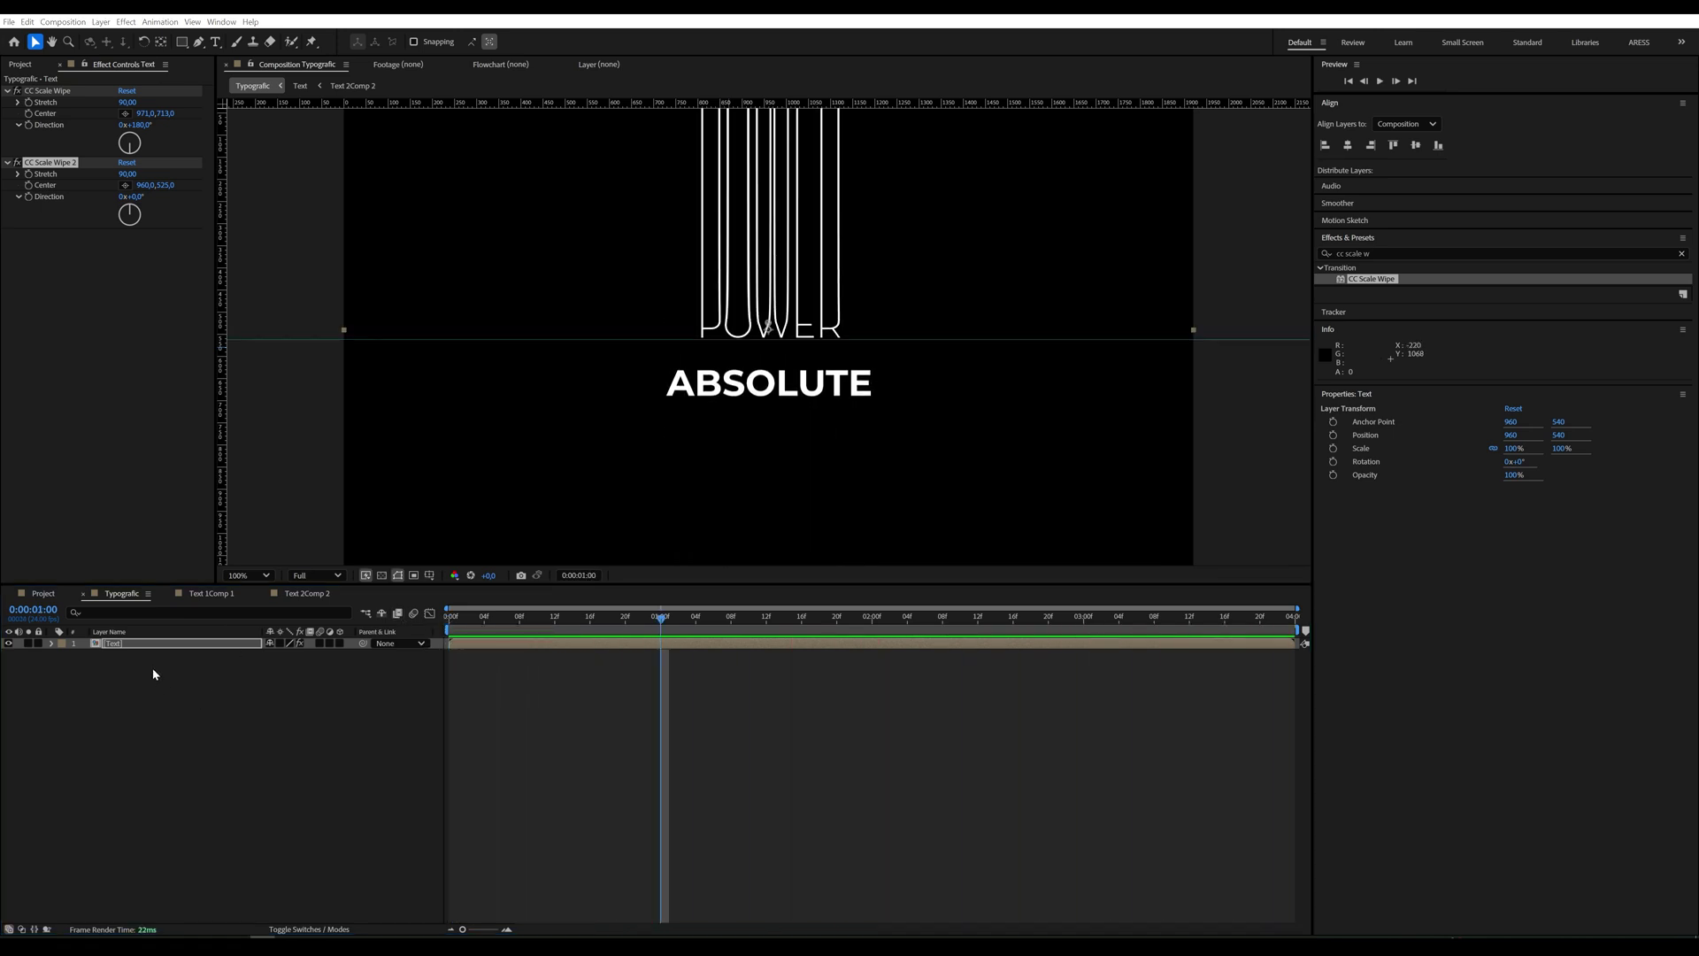
right_click(134, 648)
left_click(121, 647)
right_click(122, 647)
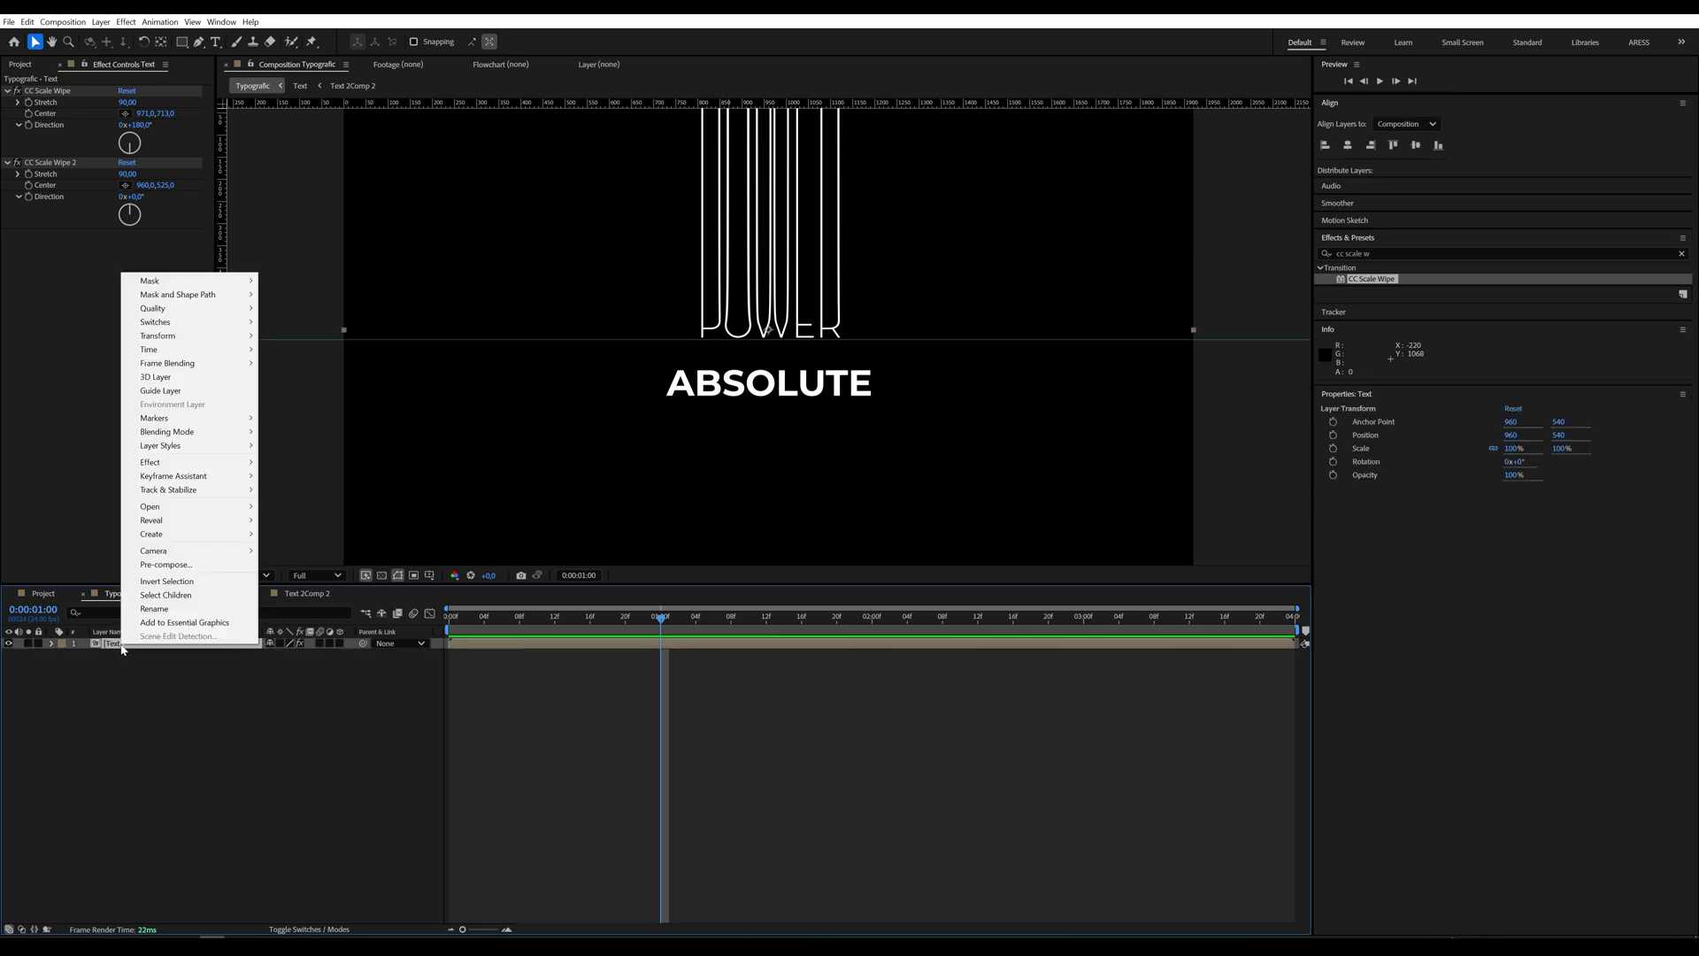
left_click(189, 564)
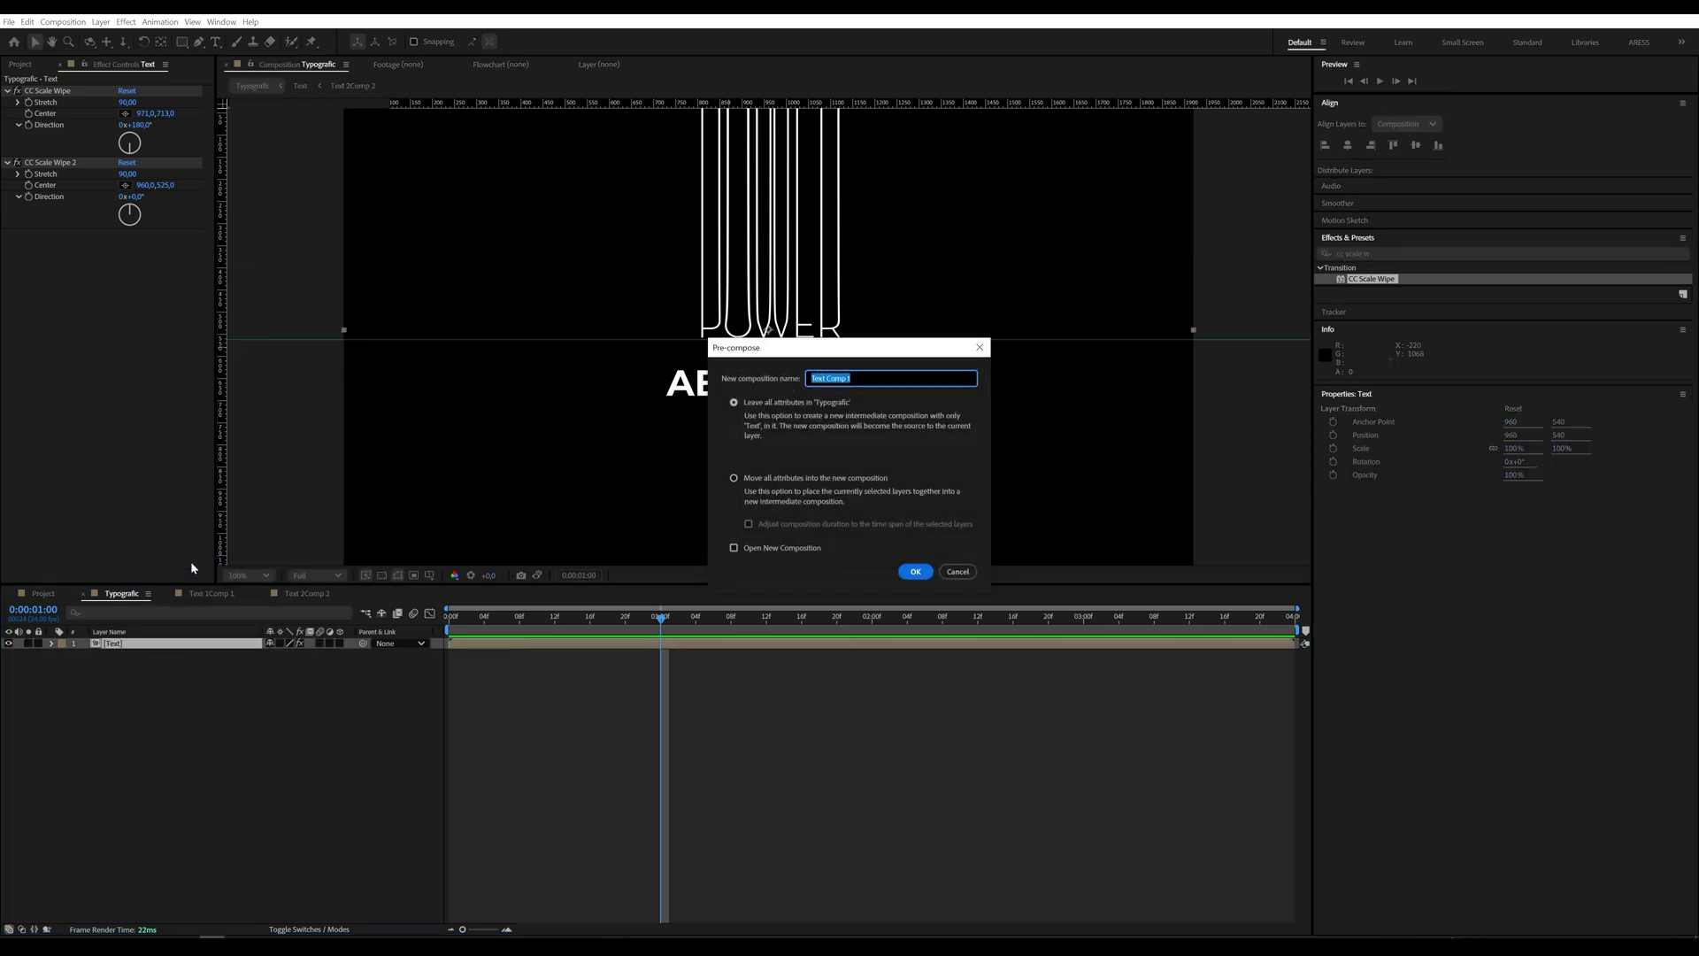
left_click(734, 478)
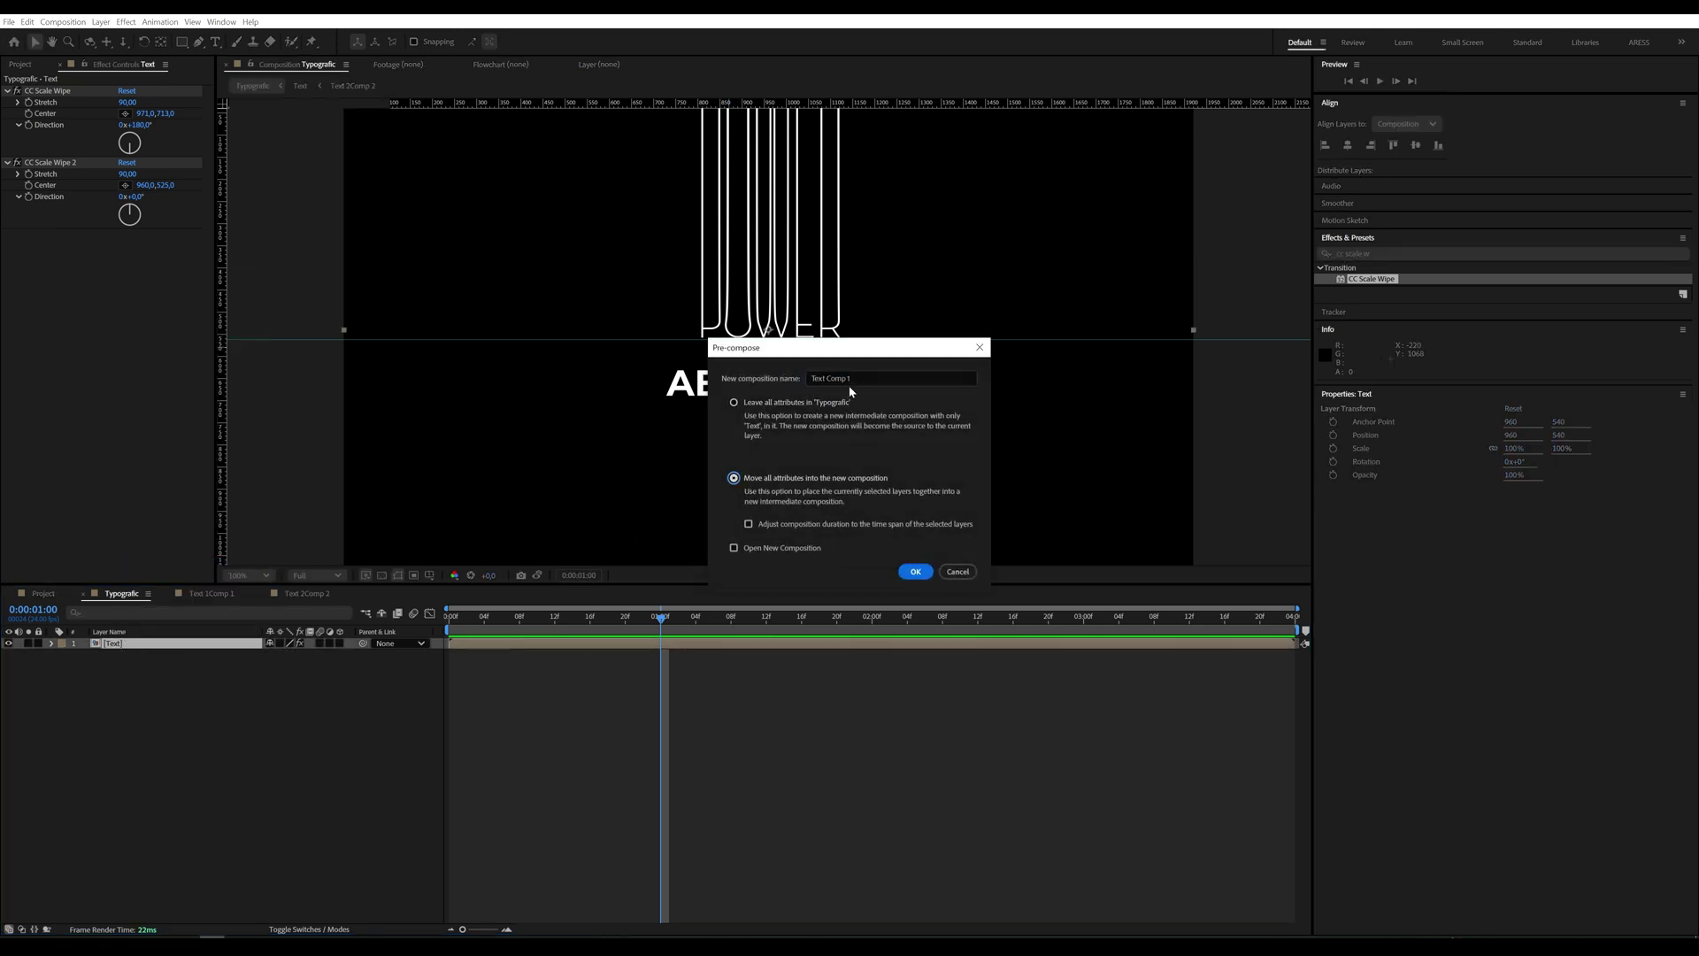
left_click(899, 576)
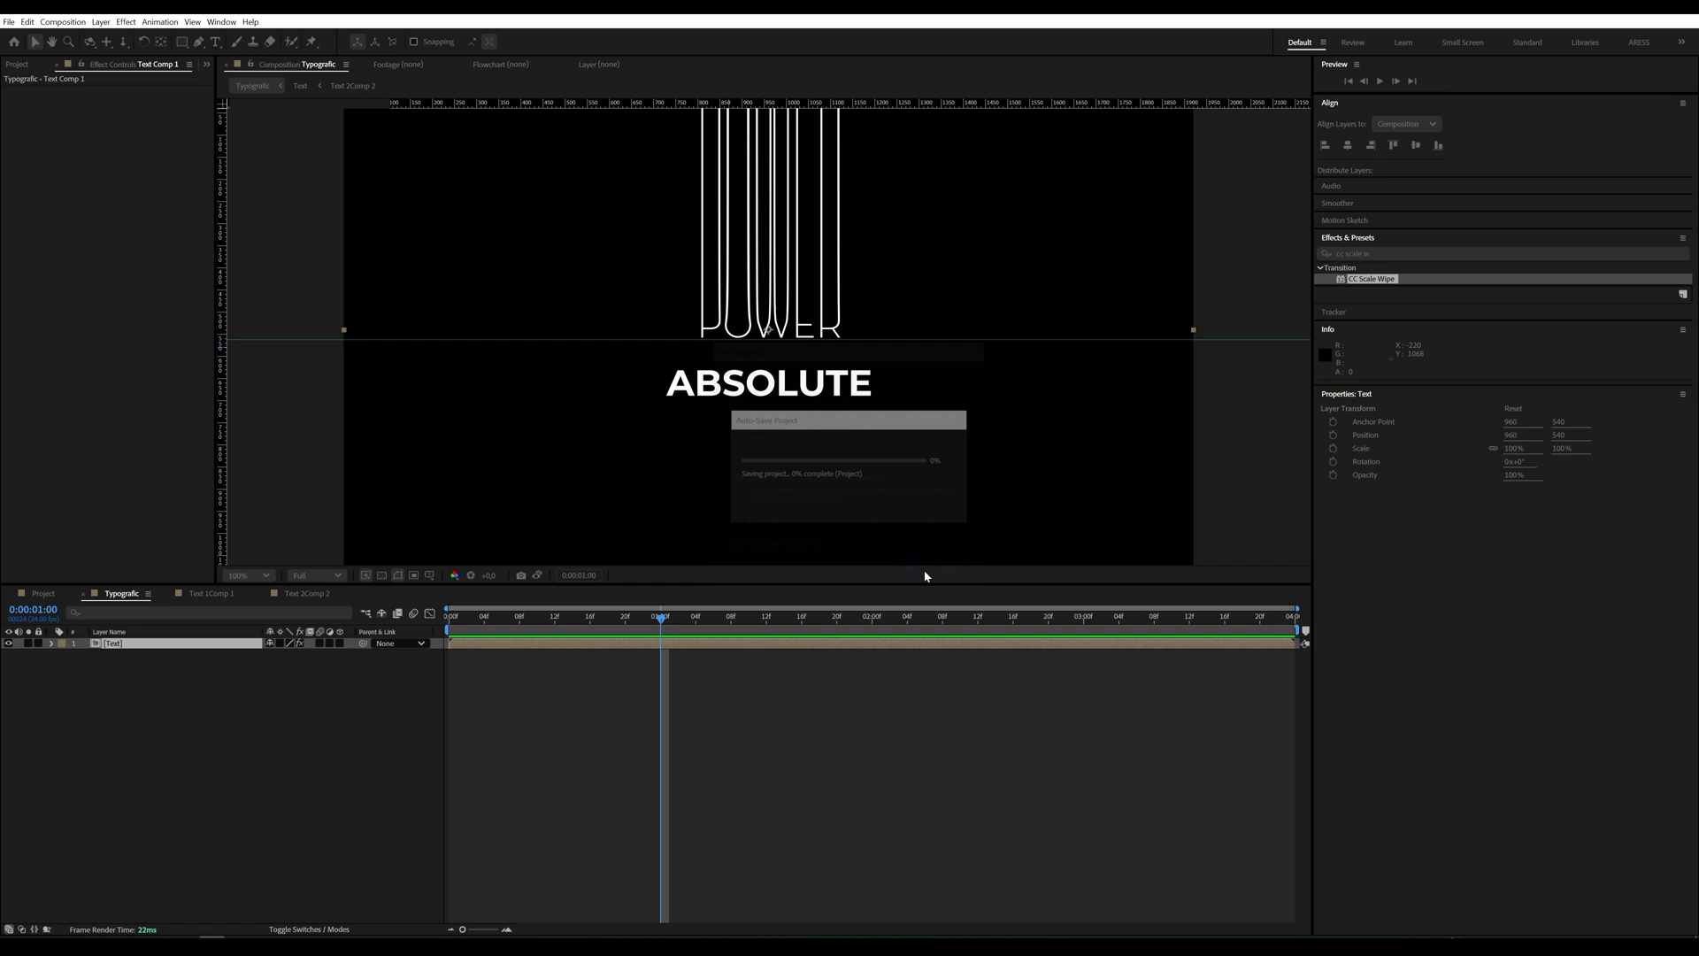
key("ctrl+d")
left_click(160, 657)
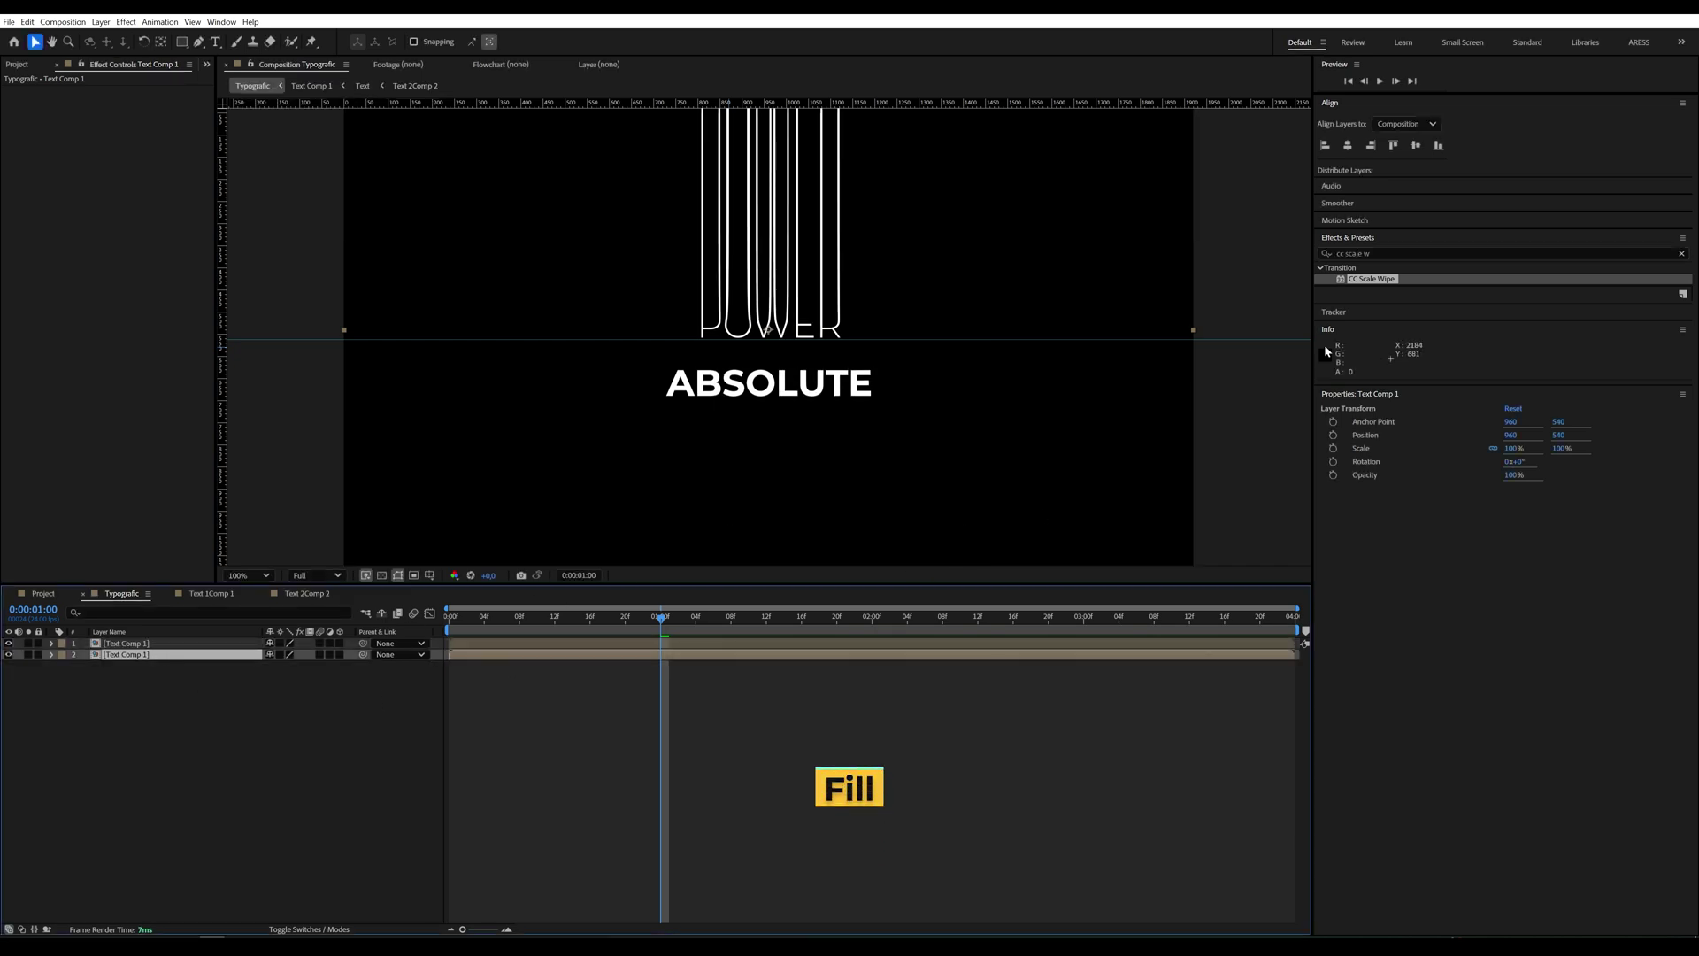
Step: Apply a Fill effect to the lower Text Comp 1 copy and set its colour to cyan 00CAFF
left_click(1333, 253)
type("fi")
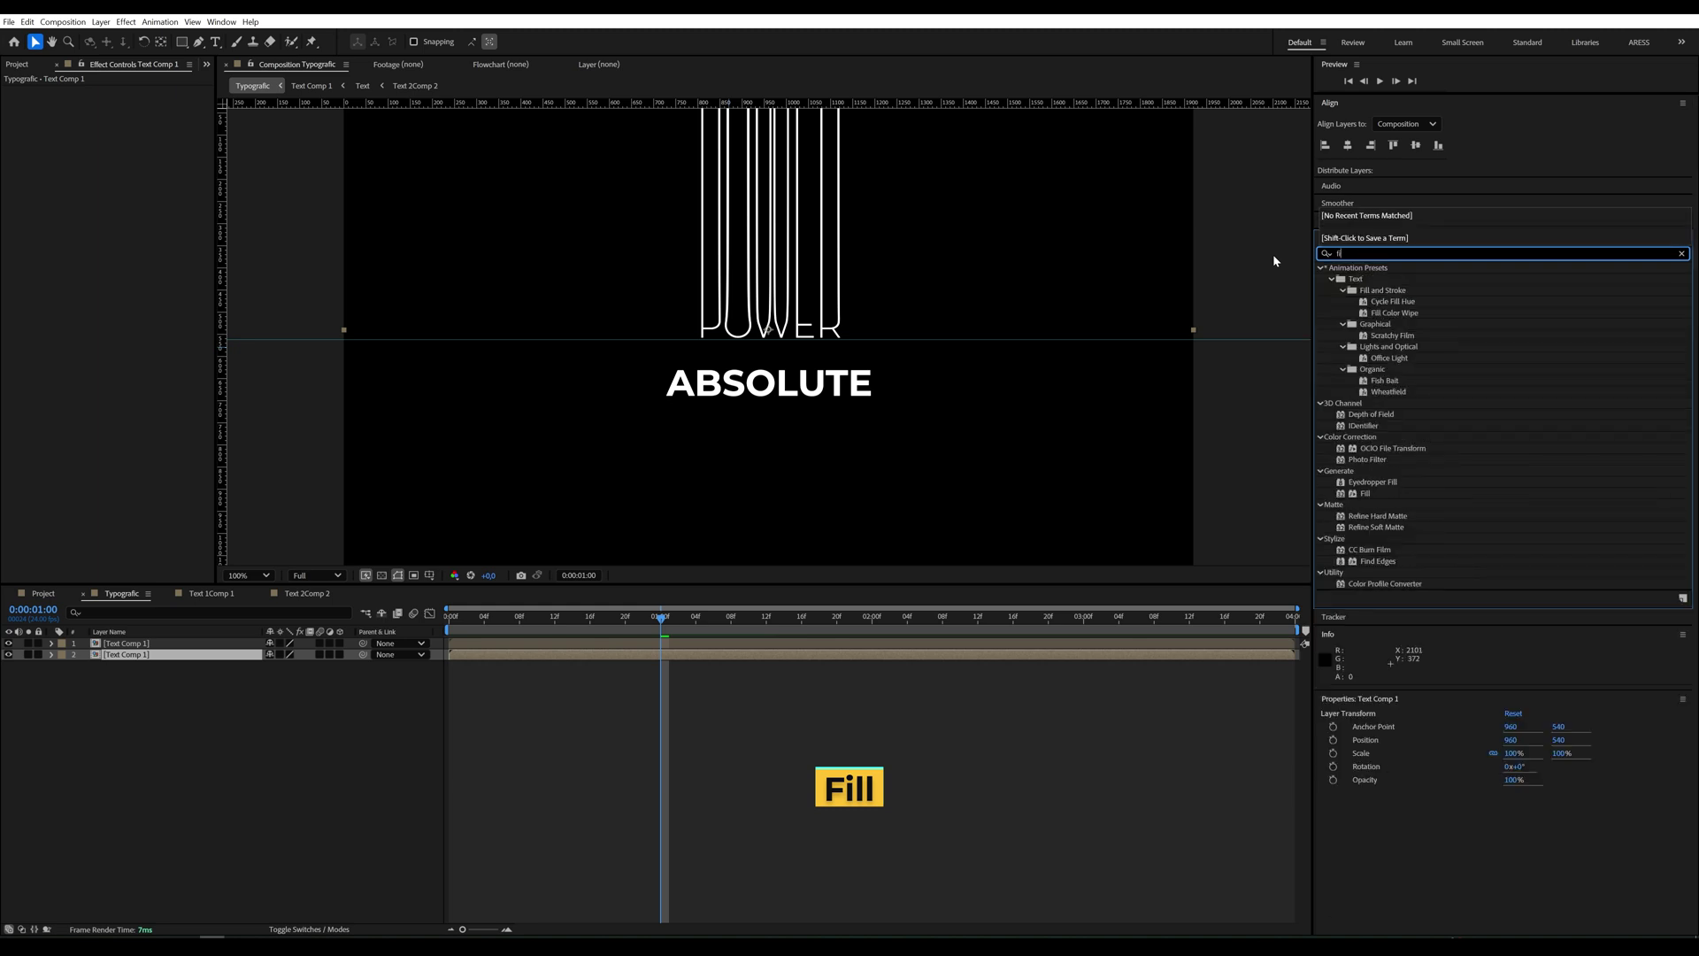
type("ll")
left_click_drag(1366, 347, 130, 657)
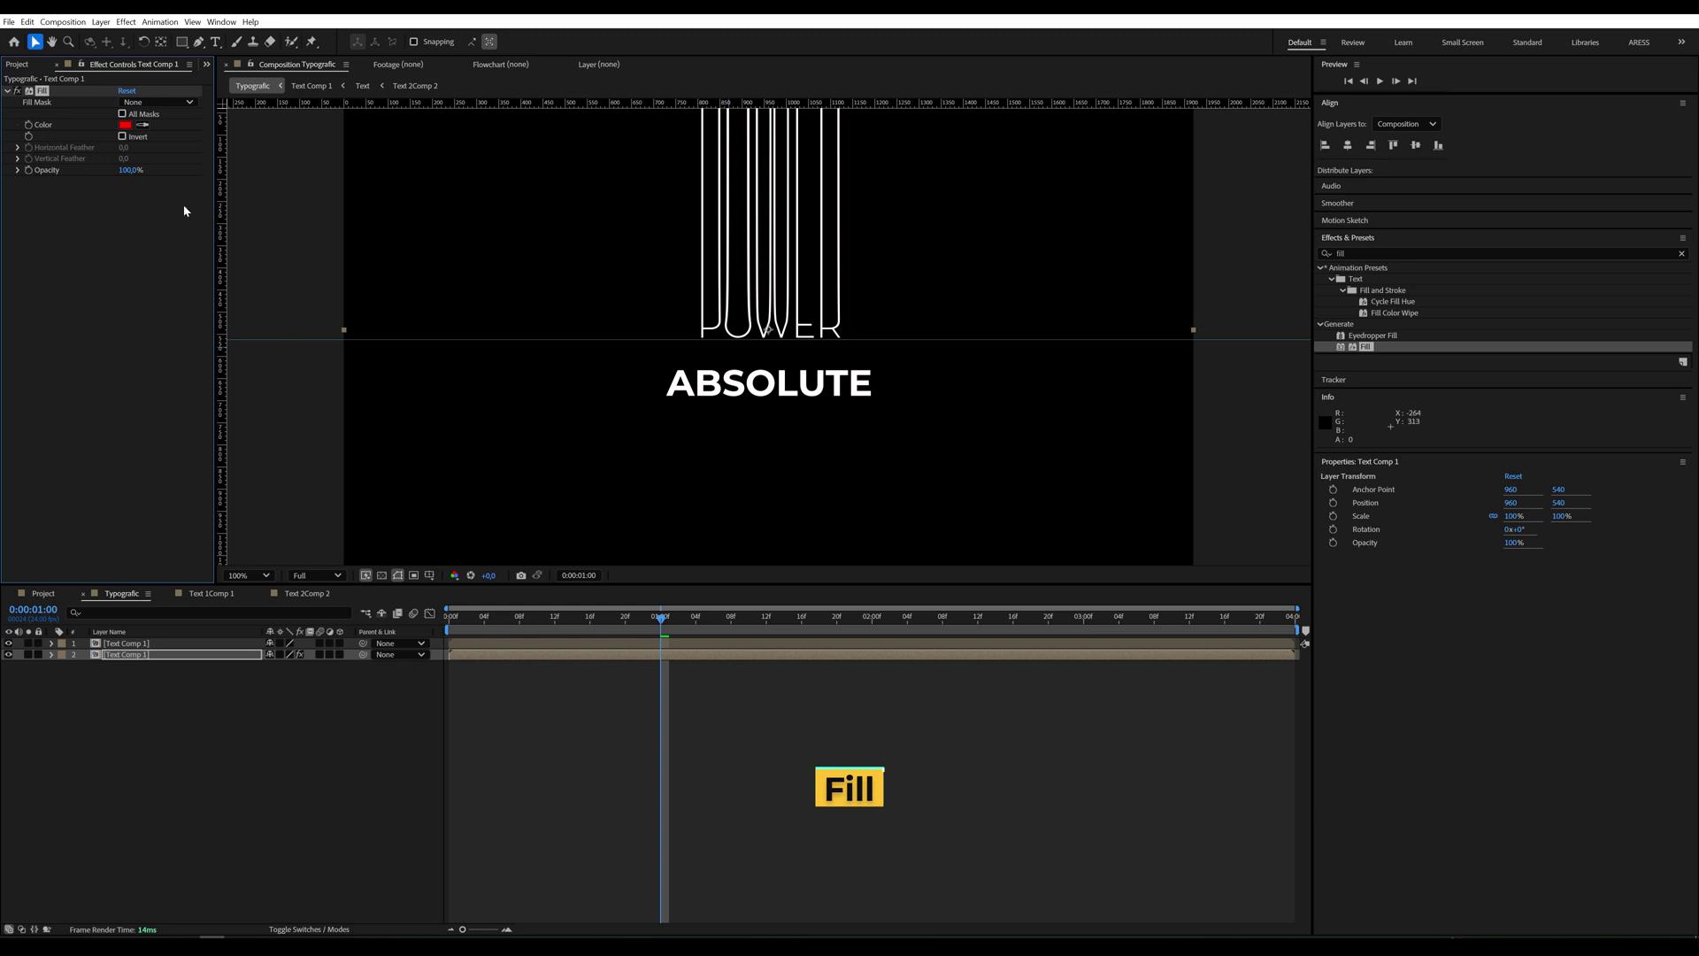
left_click(125, 125)
left_click(882, 481)
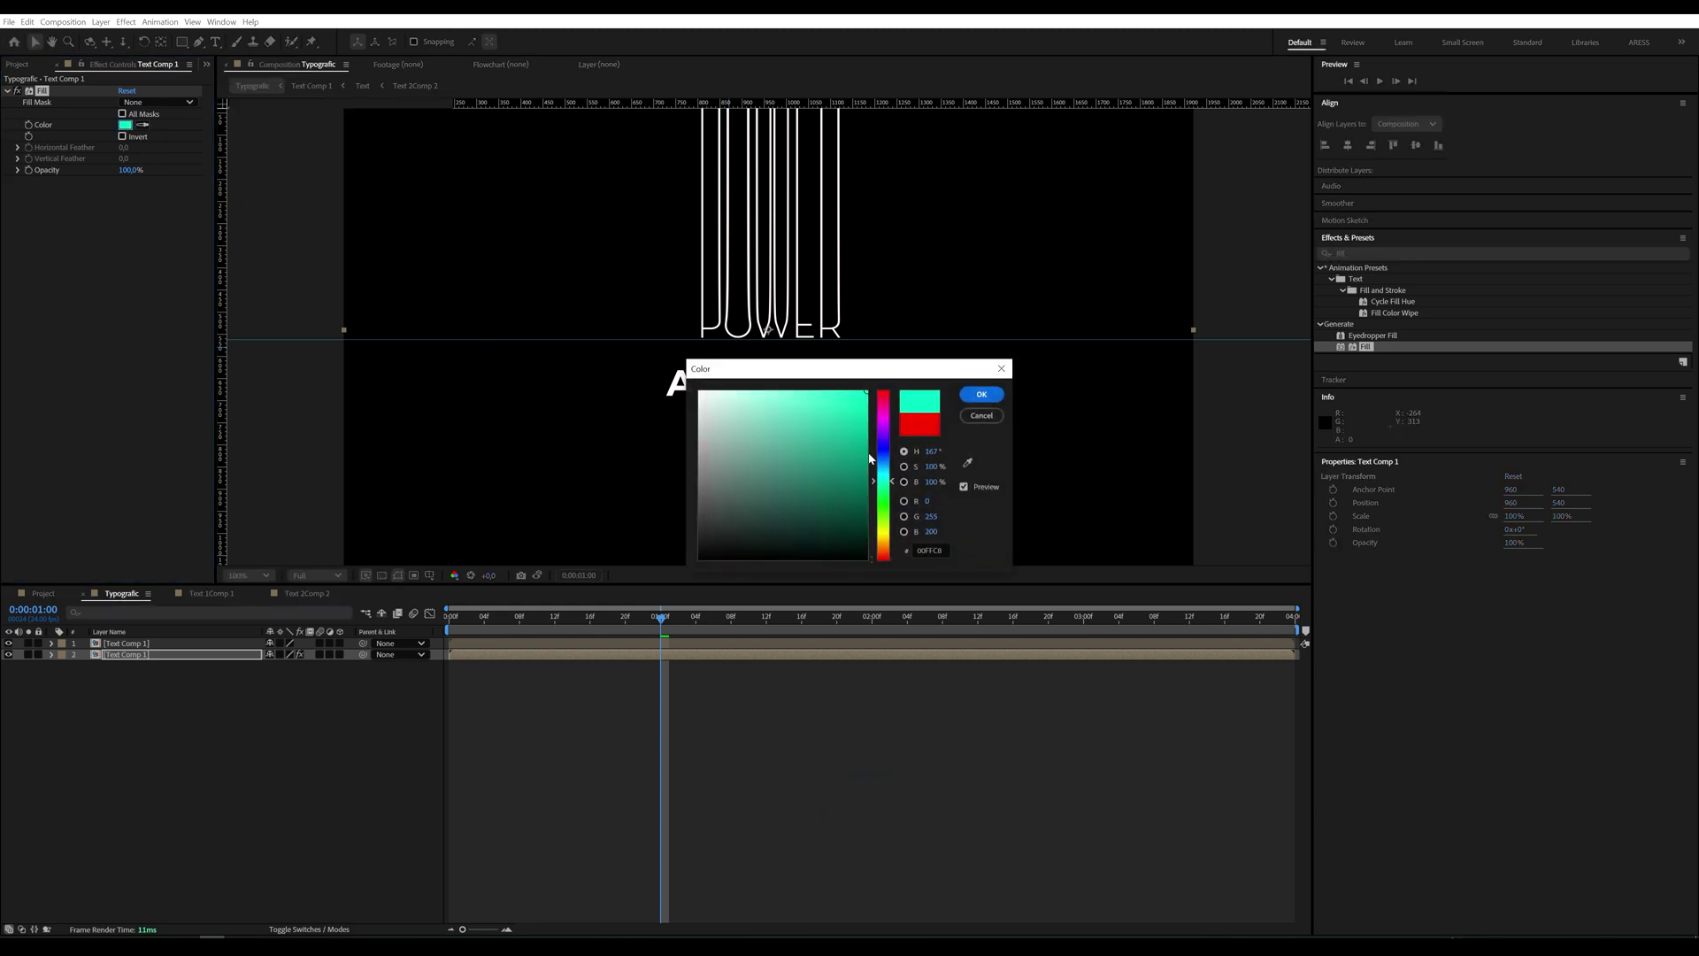
left_click_drag(870, 458, 869, 399)
left_click_drag(887, 474, 887, 470)
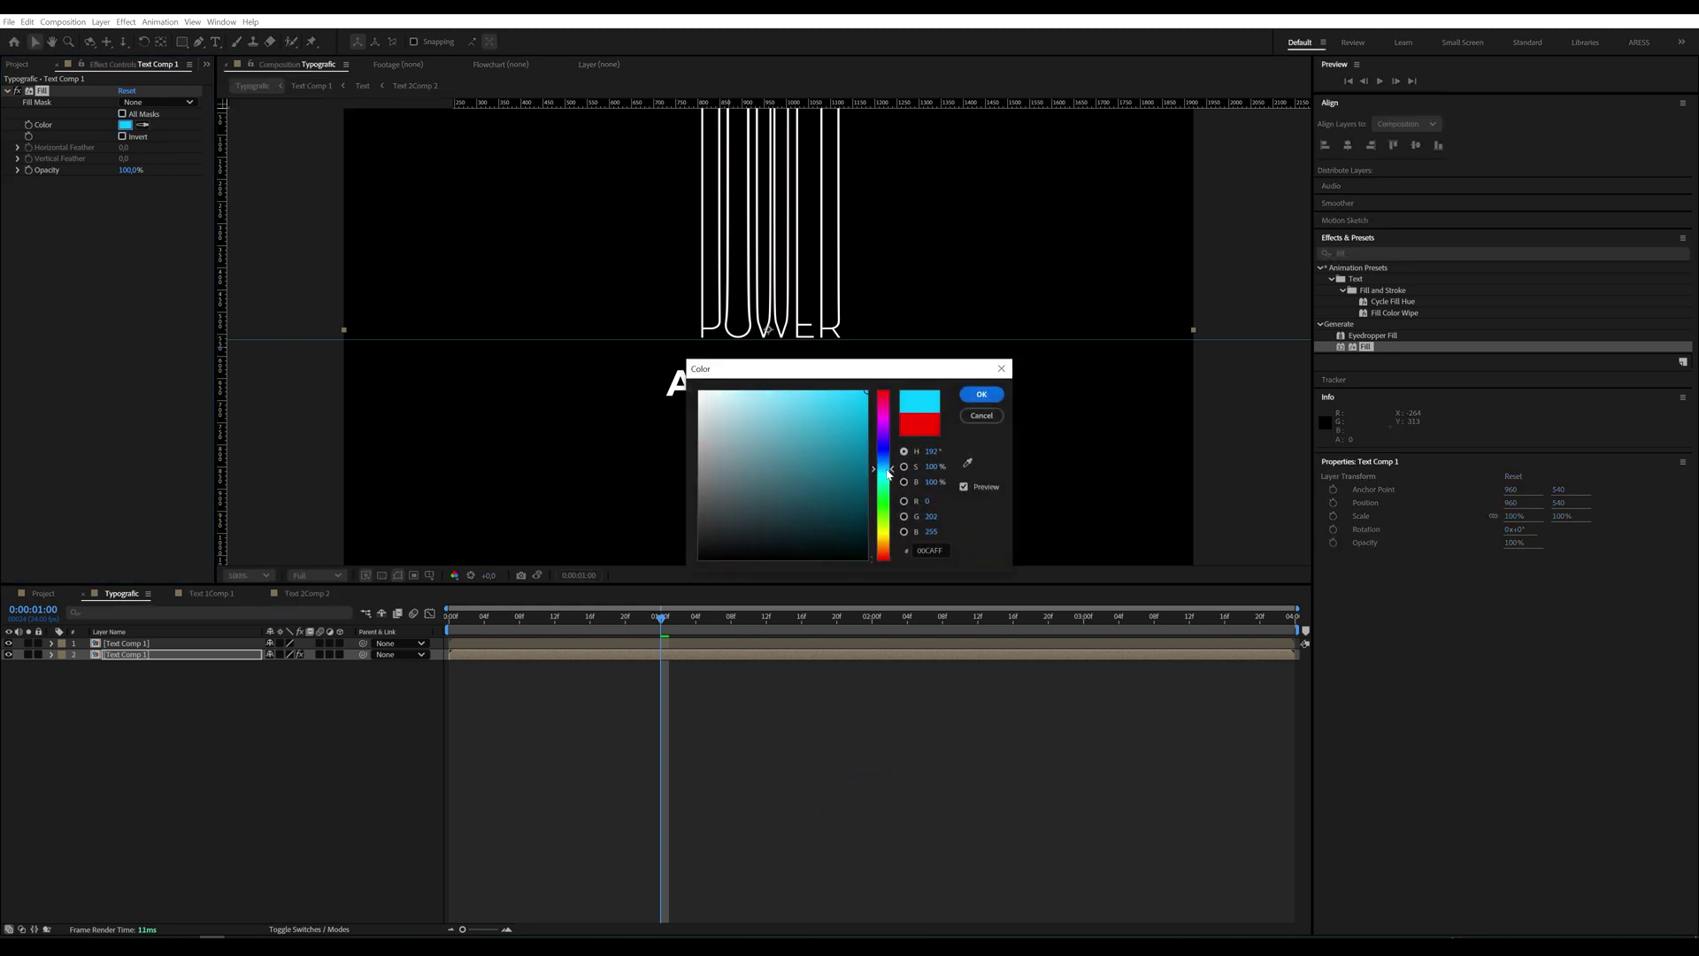
left_click(982, 395)
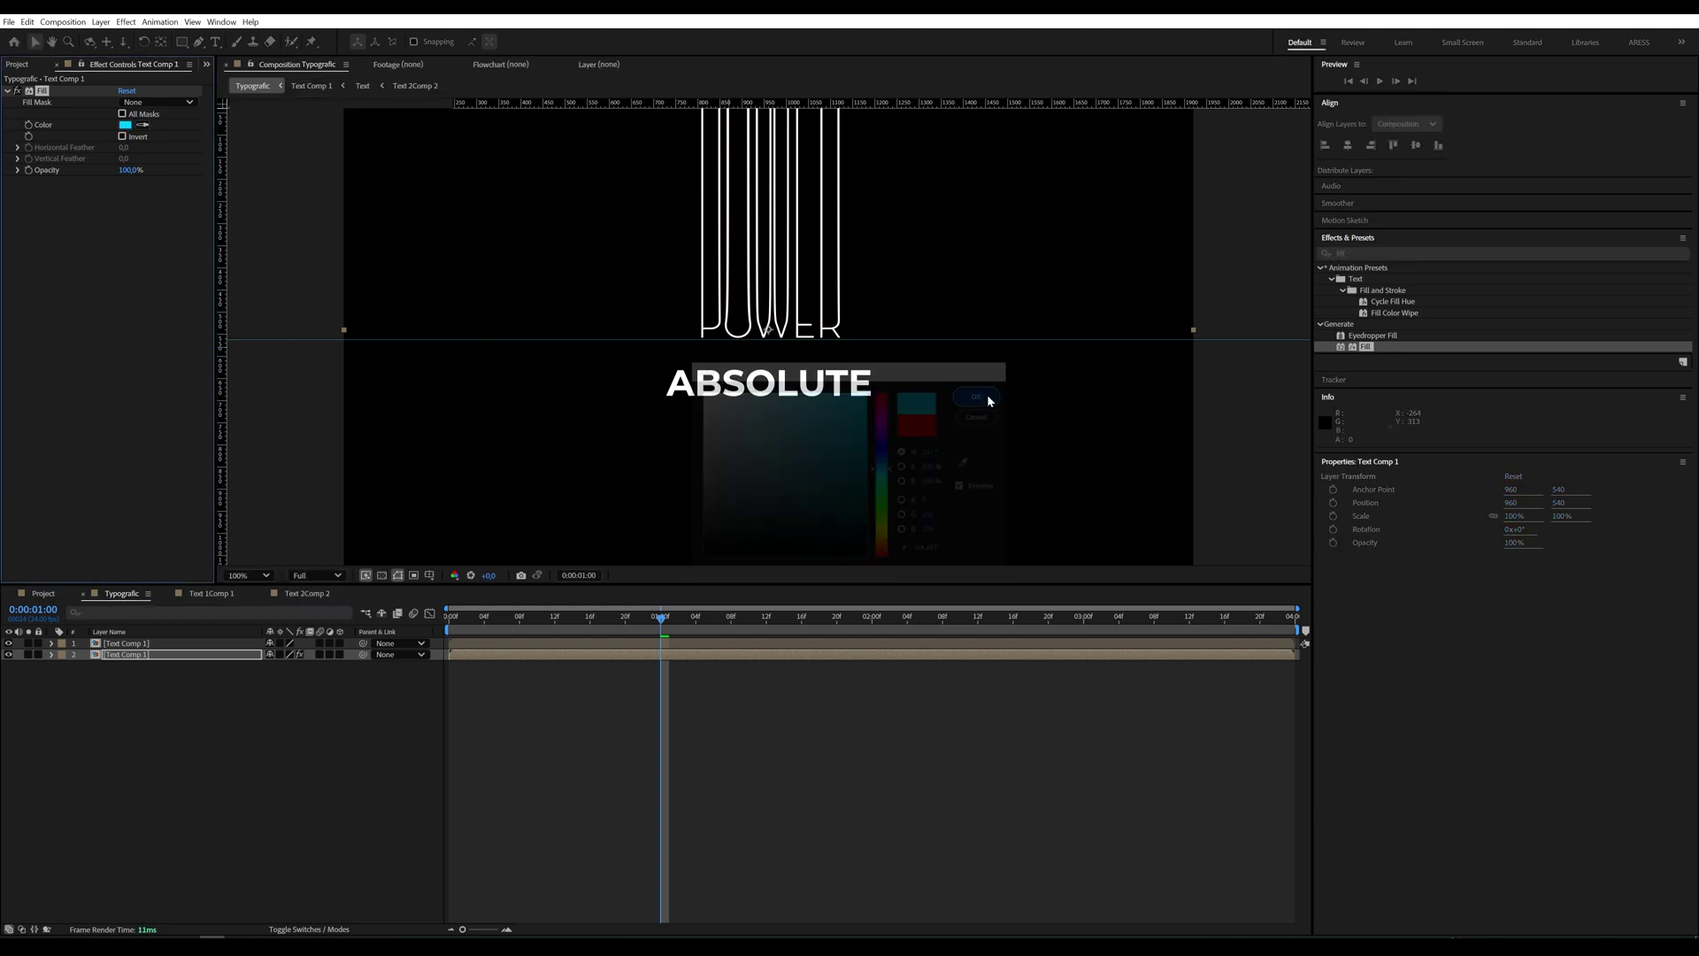
left_click(1327, 255)
Step: Apply CC Wide Time to the cyan layer with Forward and Backward Steps both set to 2
type("cc")
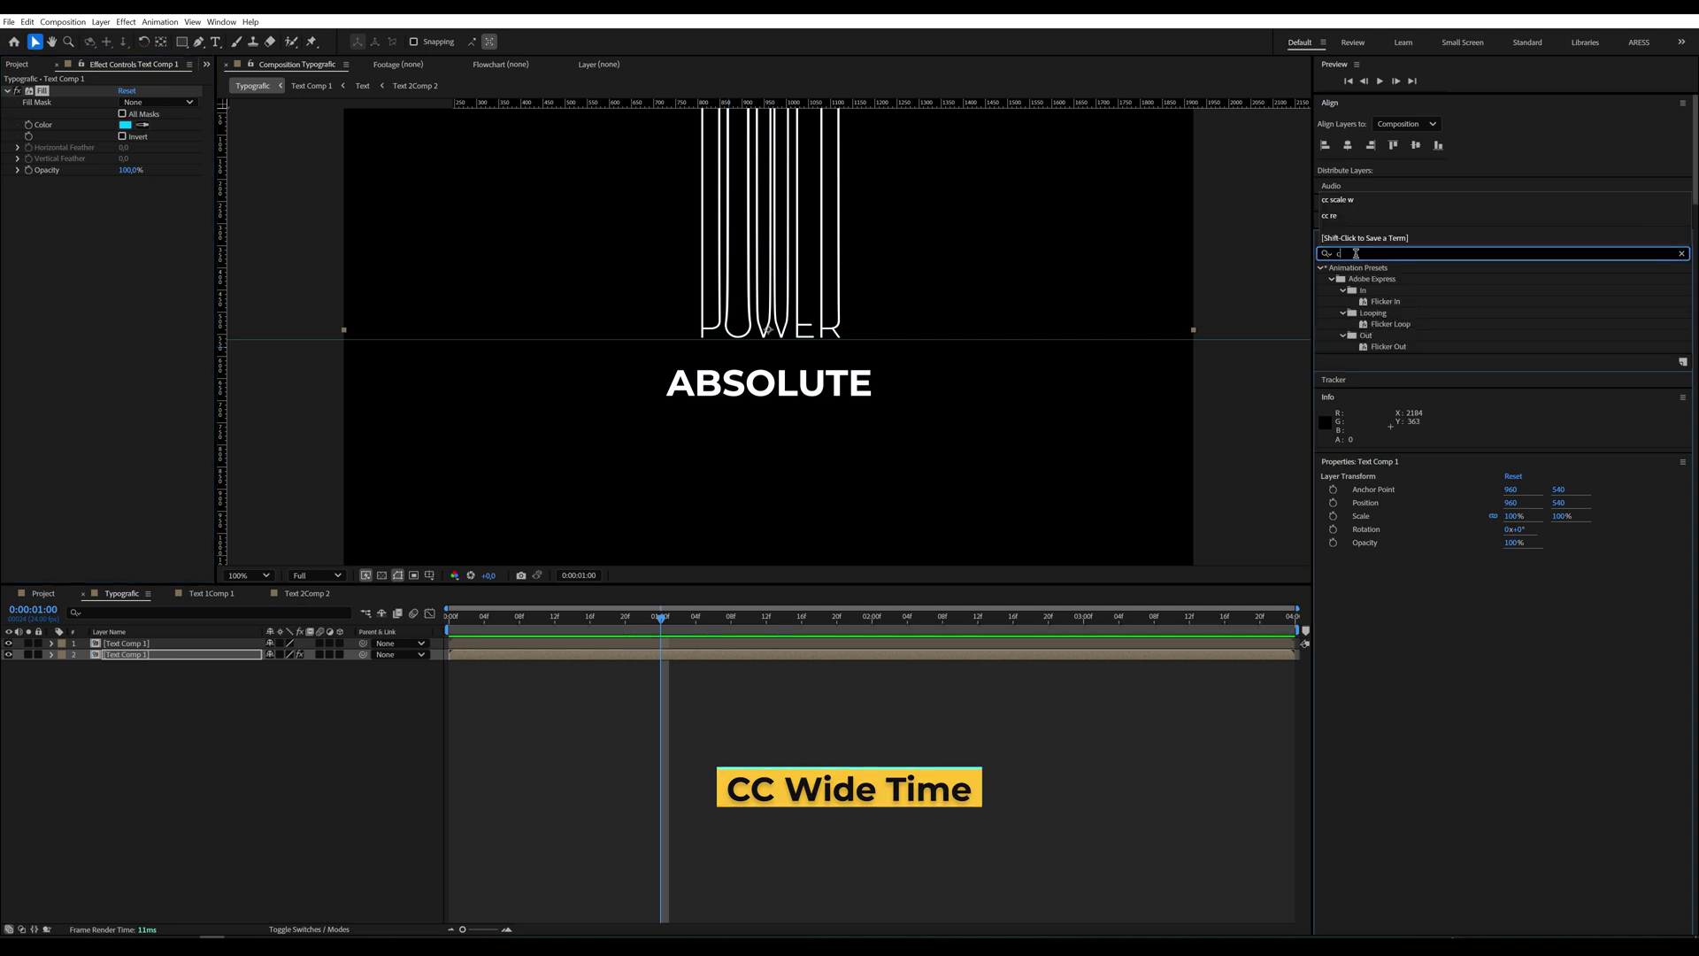
type(" wide")
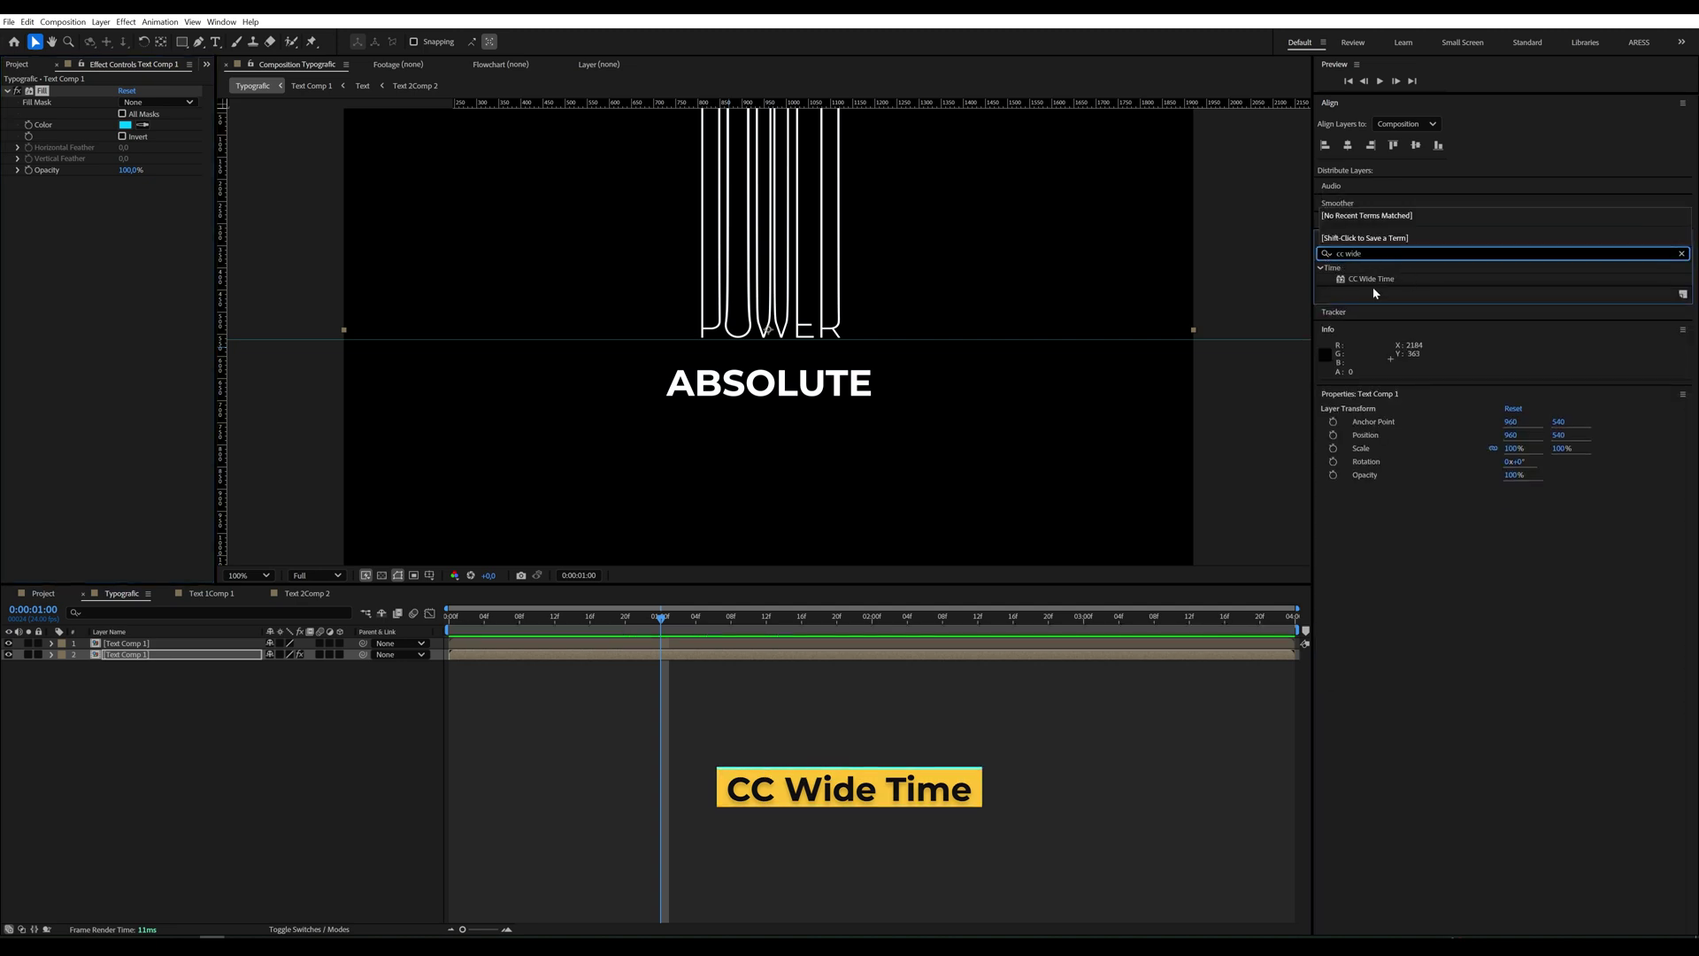
left_click_drag(1371, 280, 147, 659)
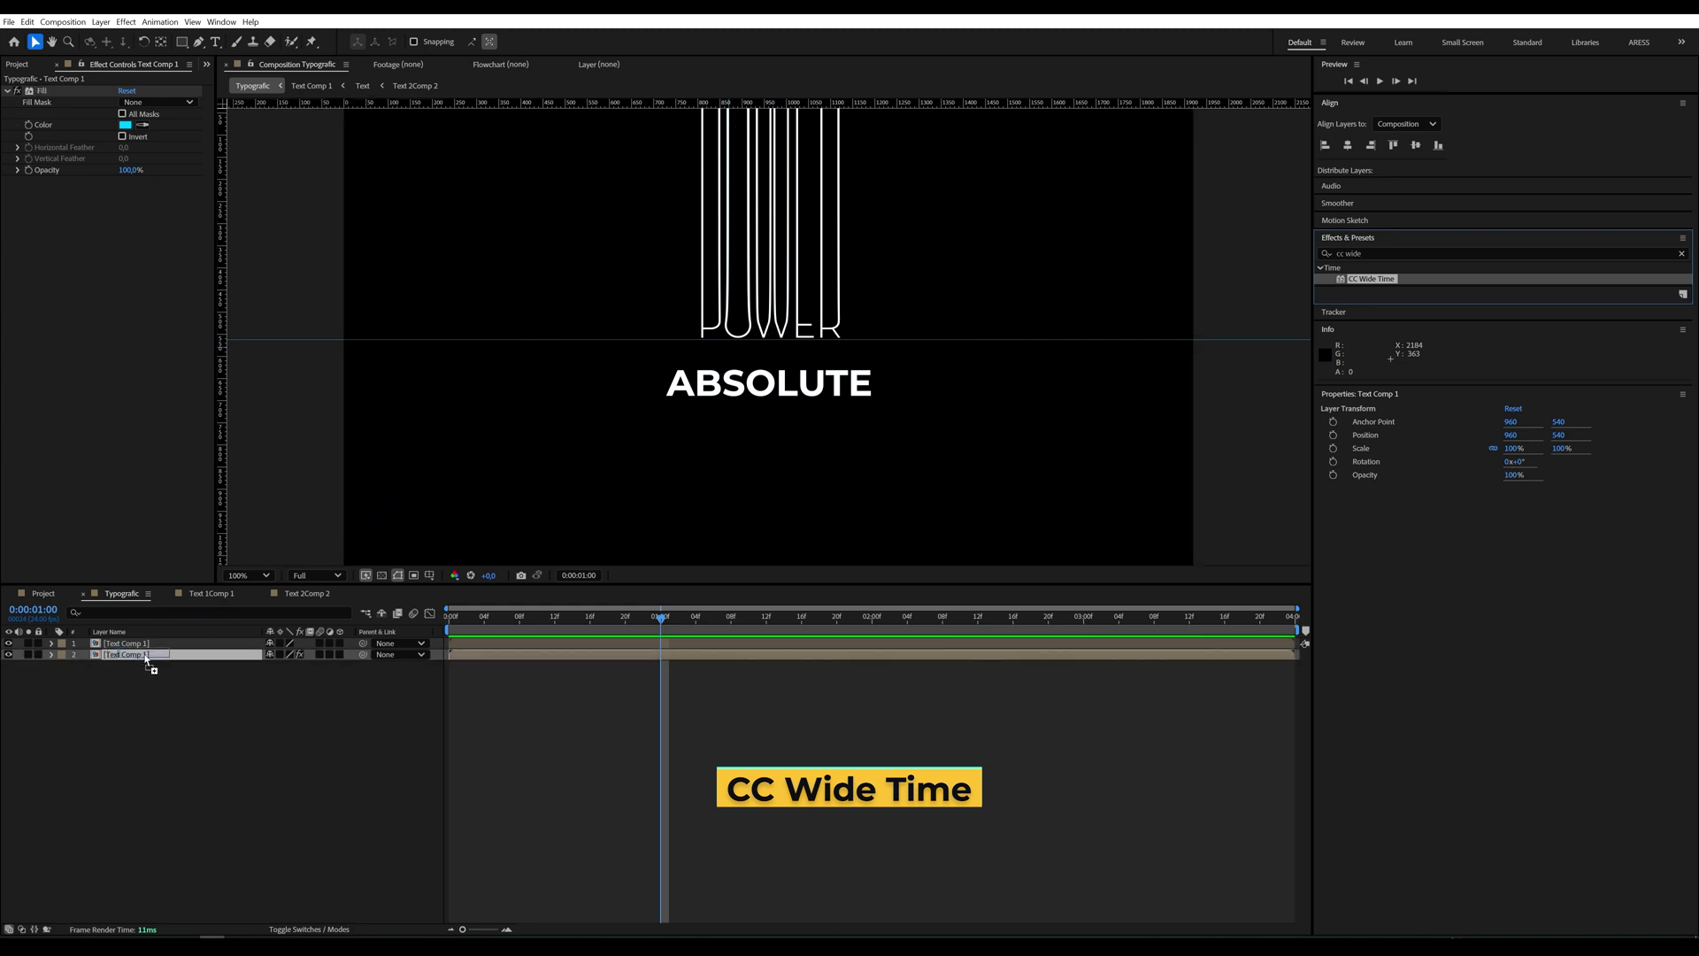
left_click_drag(147, 660, 147, 659)
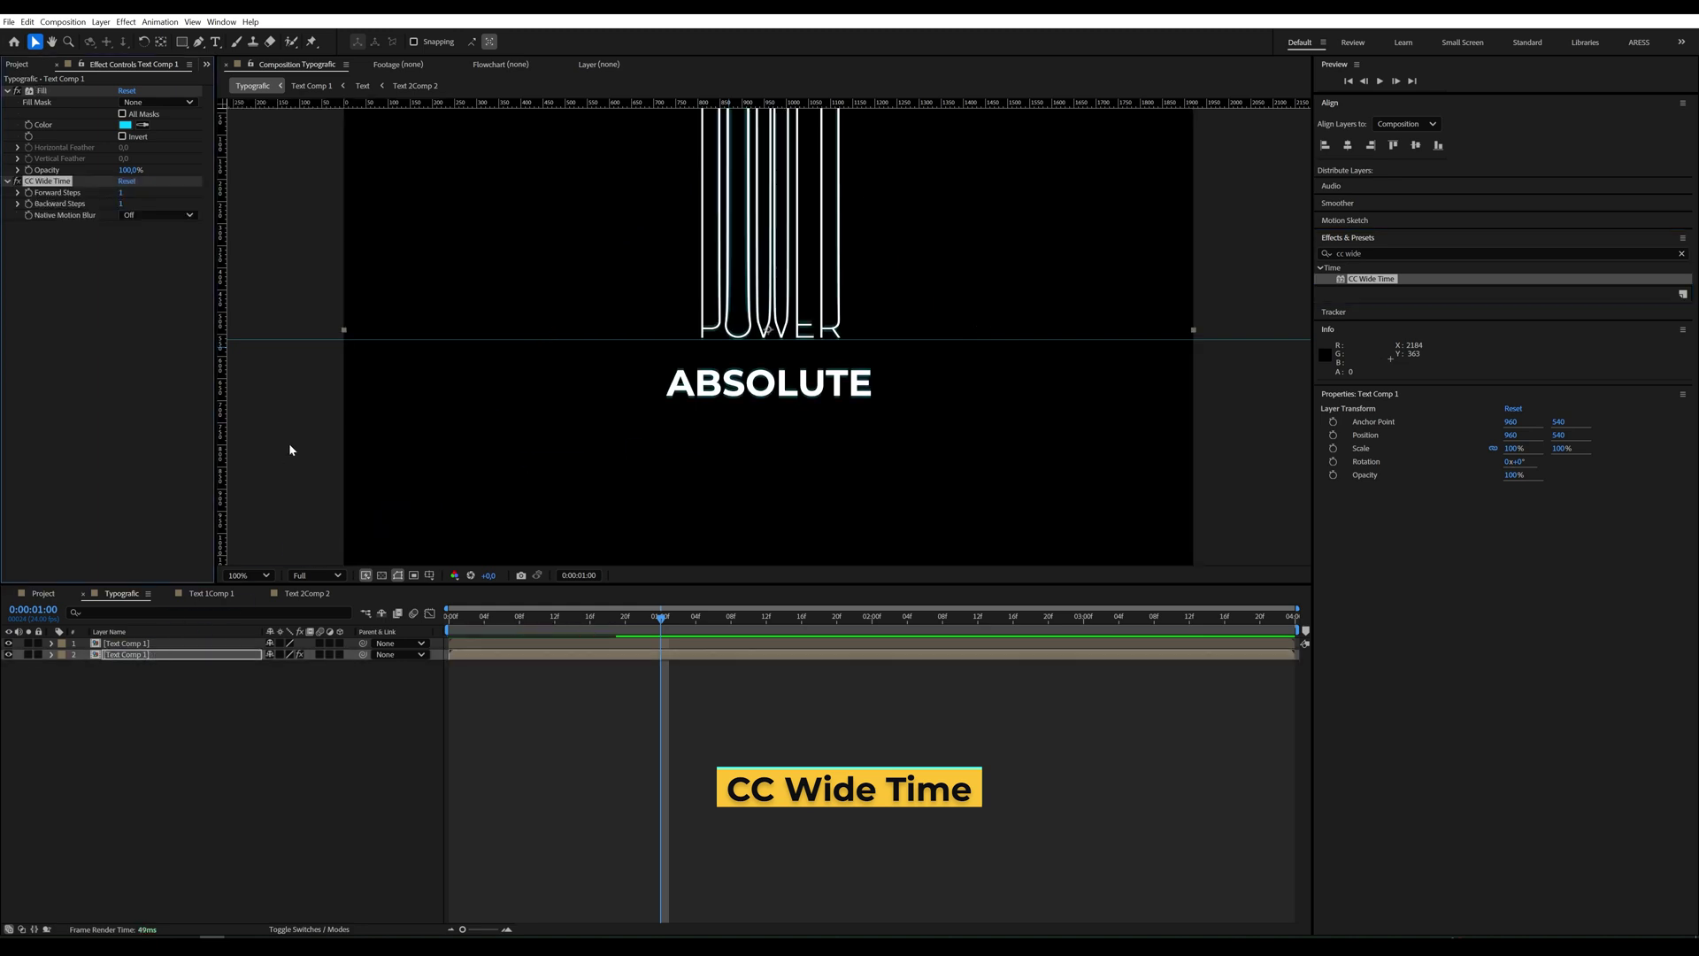
left_click(124, 191)
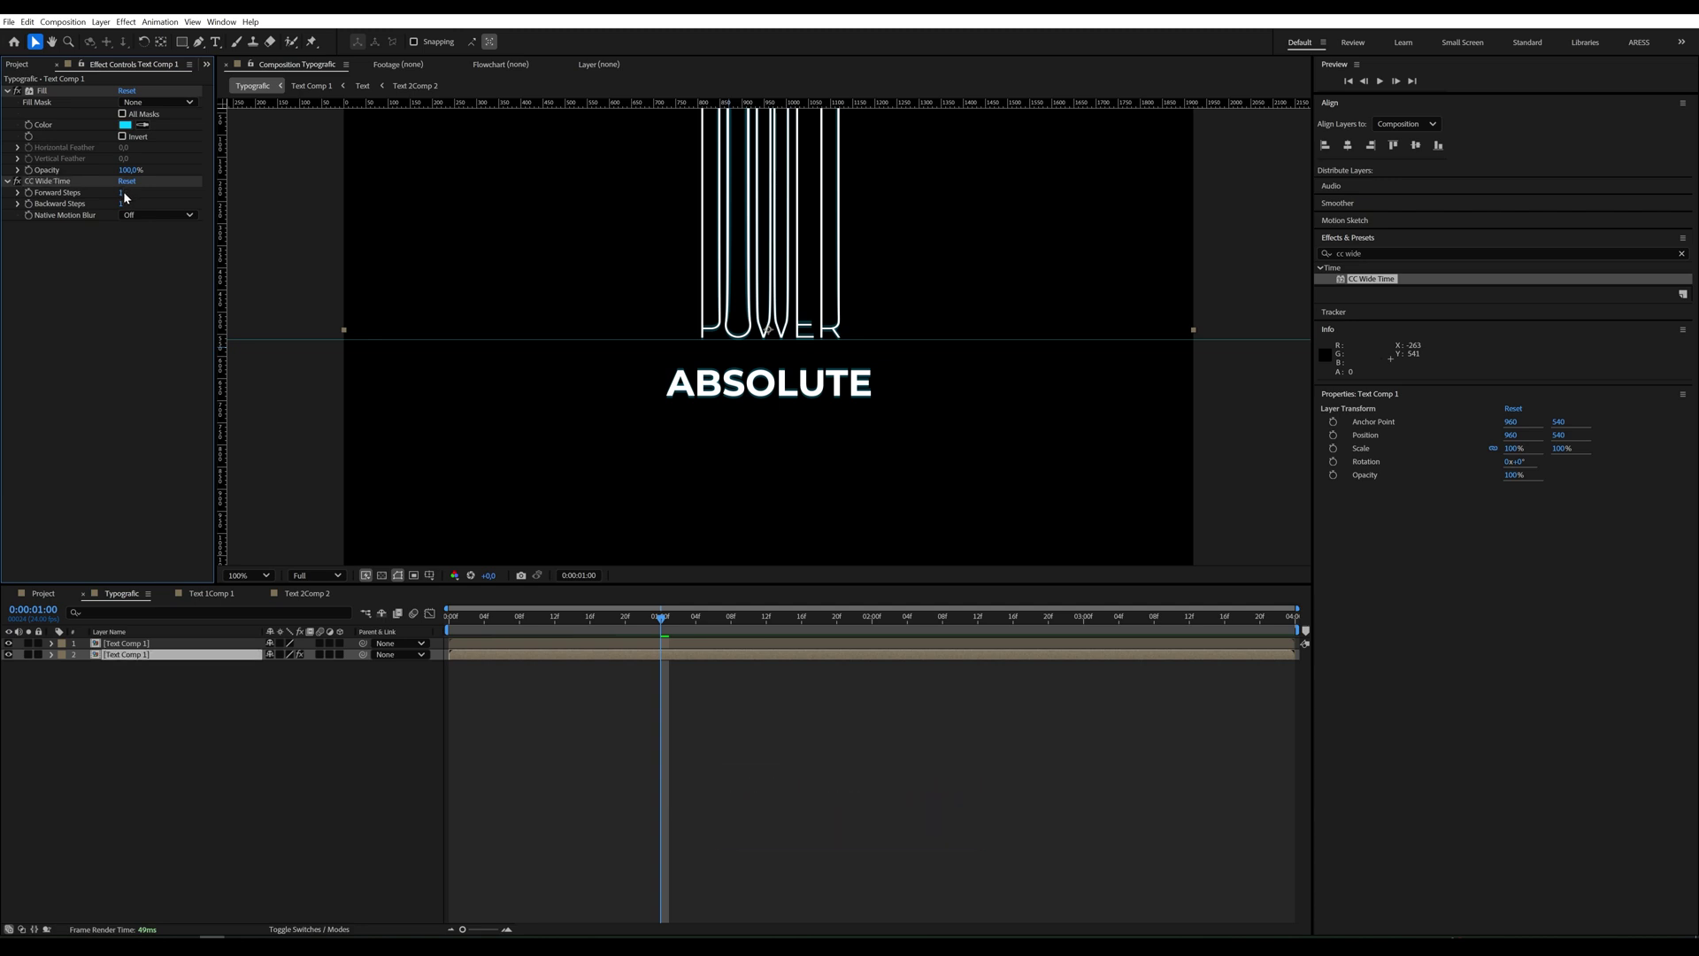
left_click(122, 192)
left_click_drag(128, 209, 121, 208)
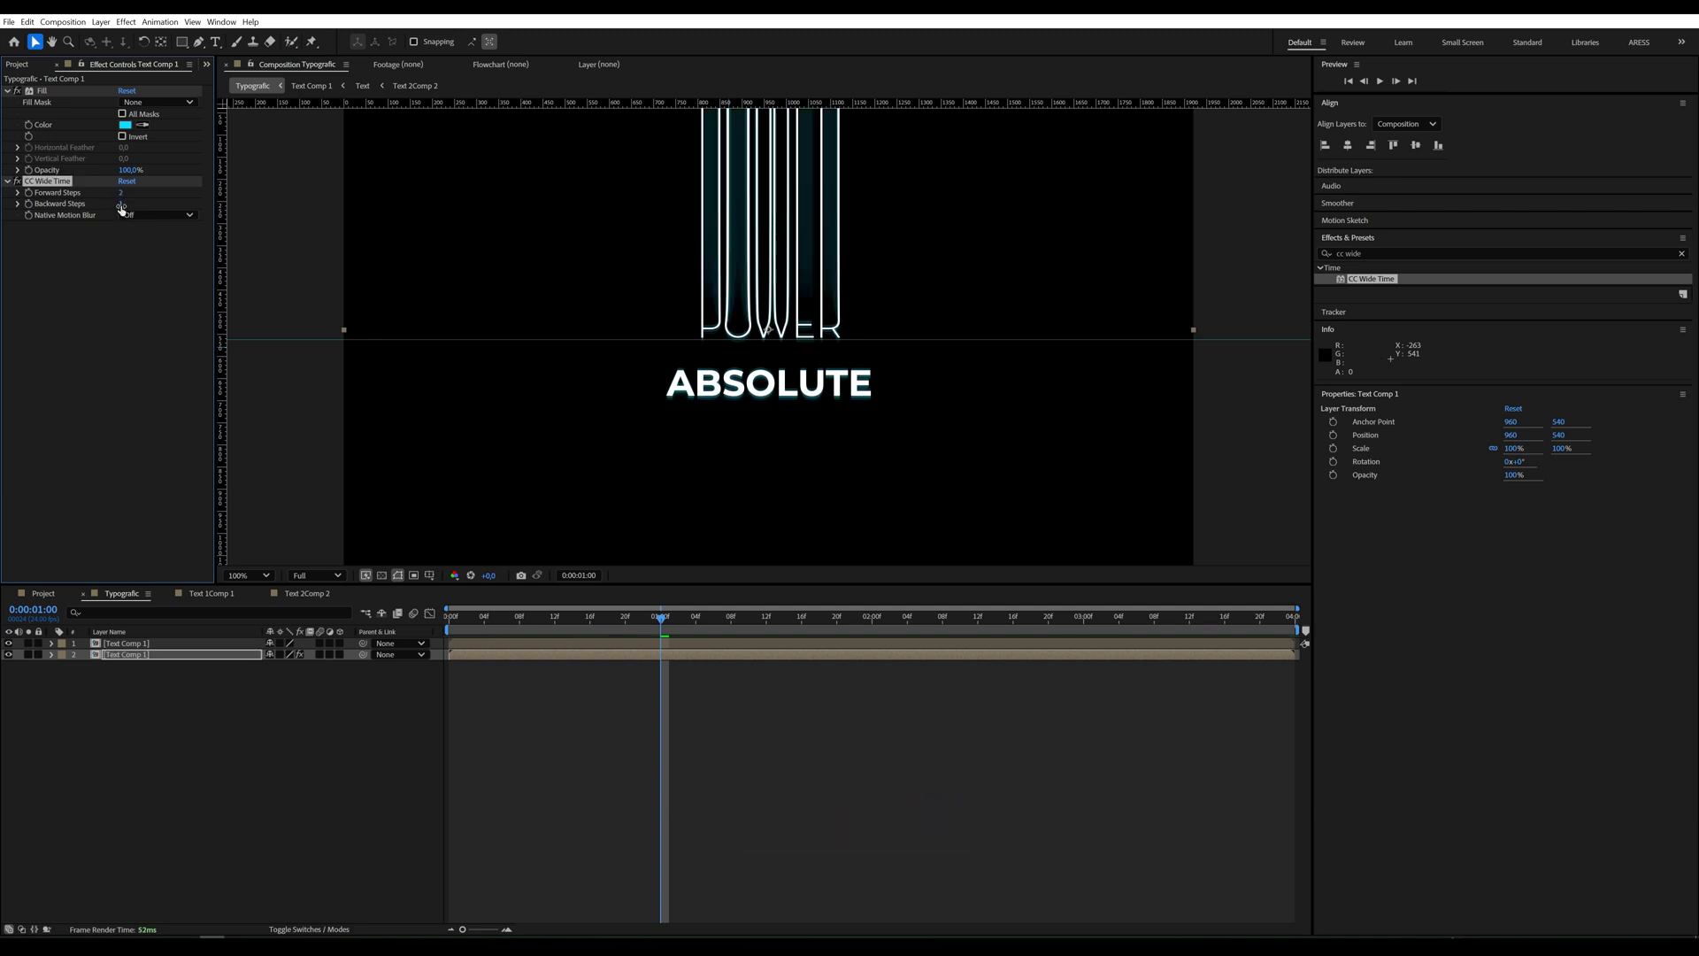
key("Return")
Step: Preview the trail, then park on frame 4 with the cyan layer selected for masking
key("space")
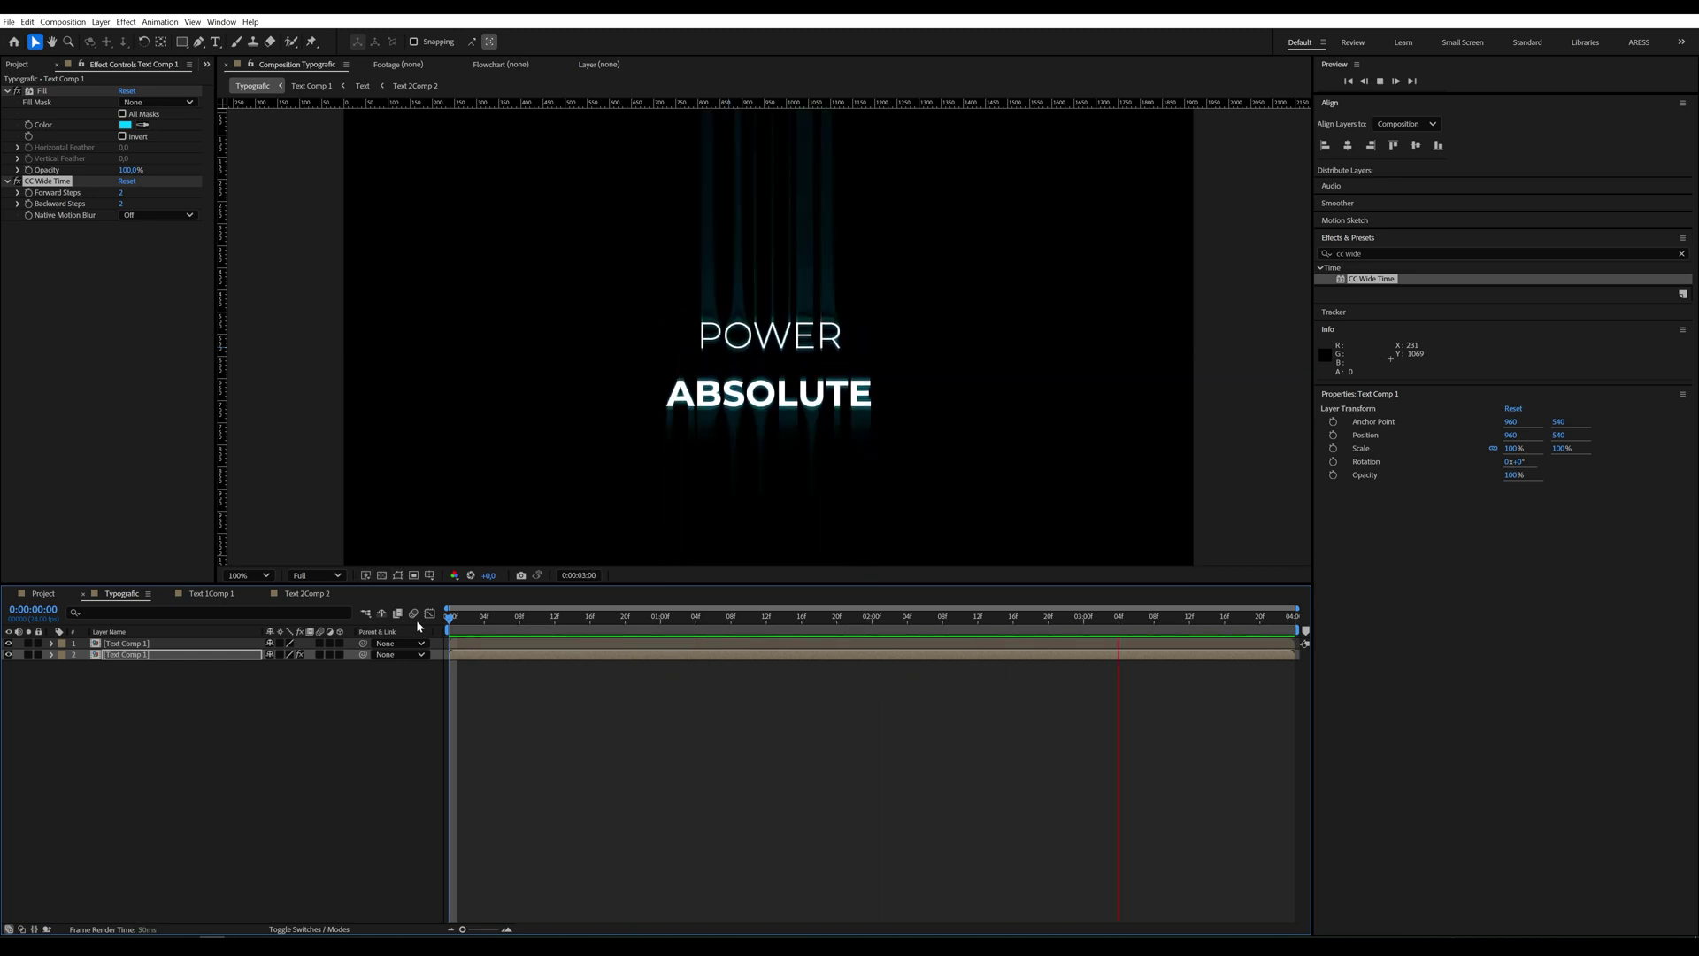
key("space")
left_click(451, 626)
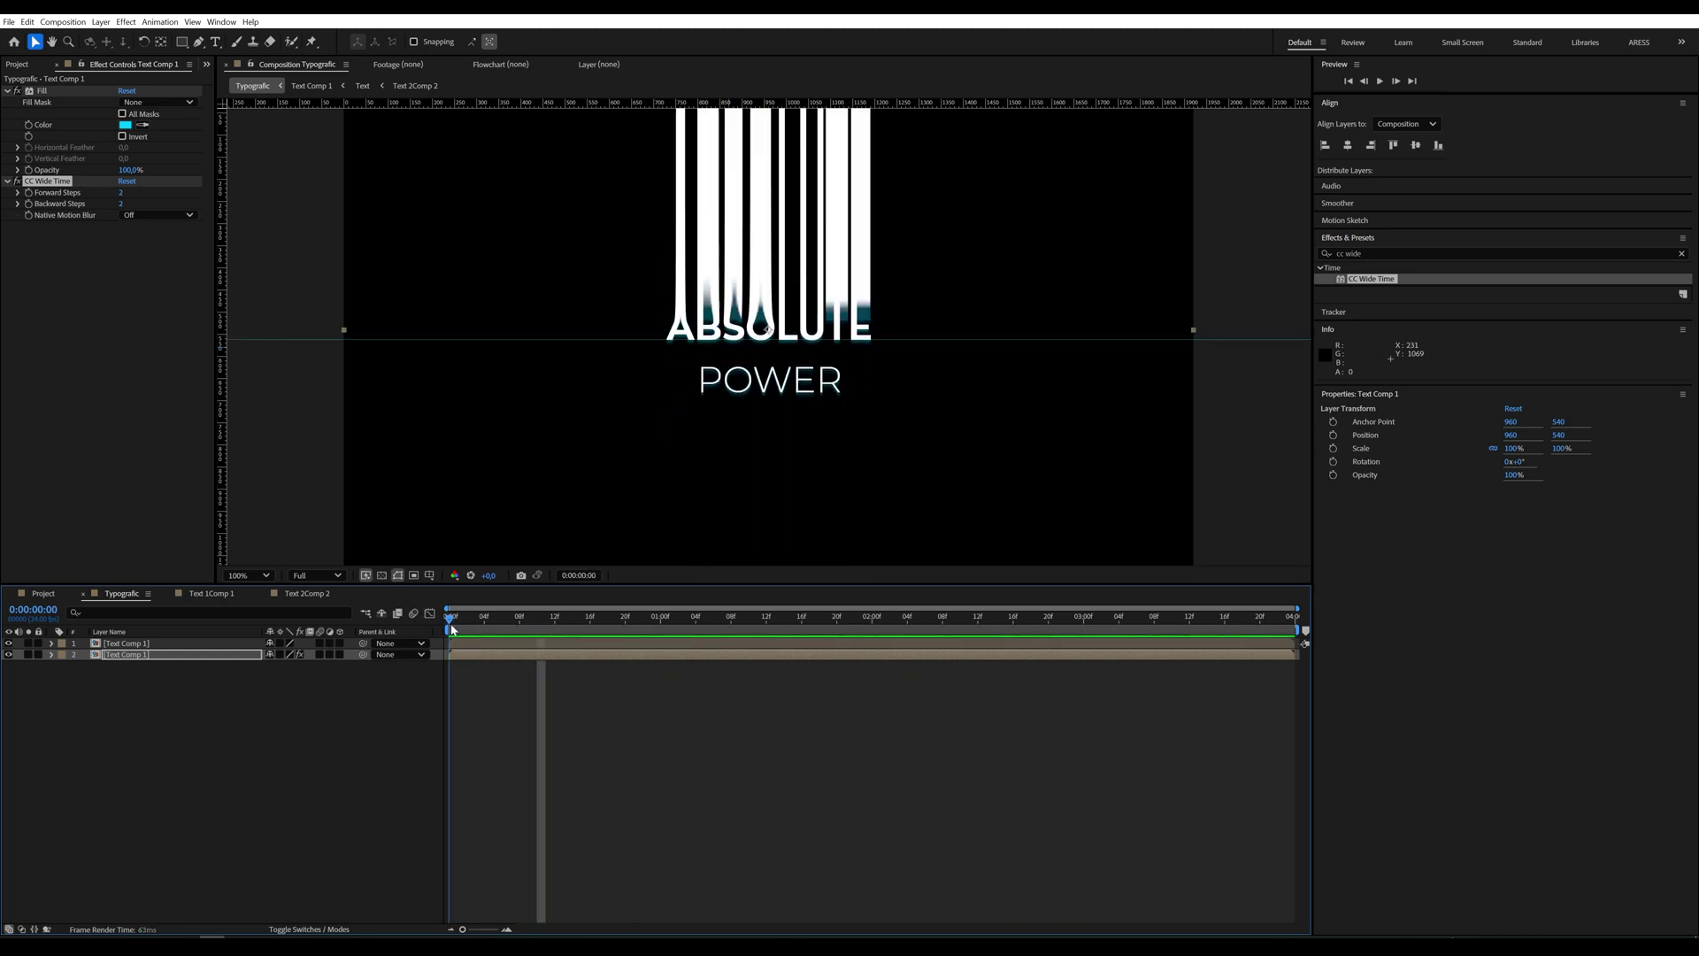
left_click(462, 658)
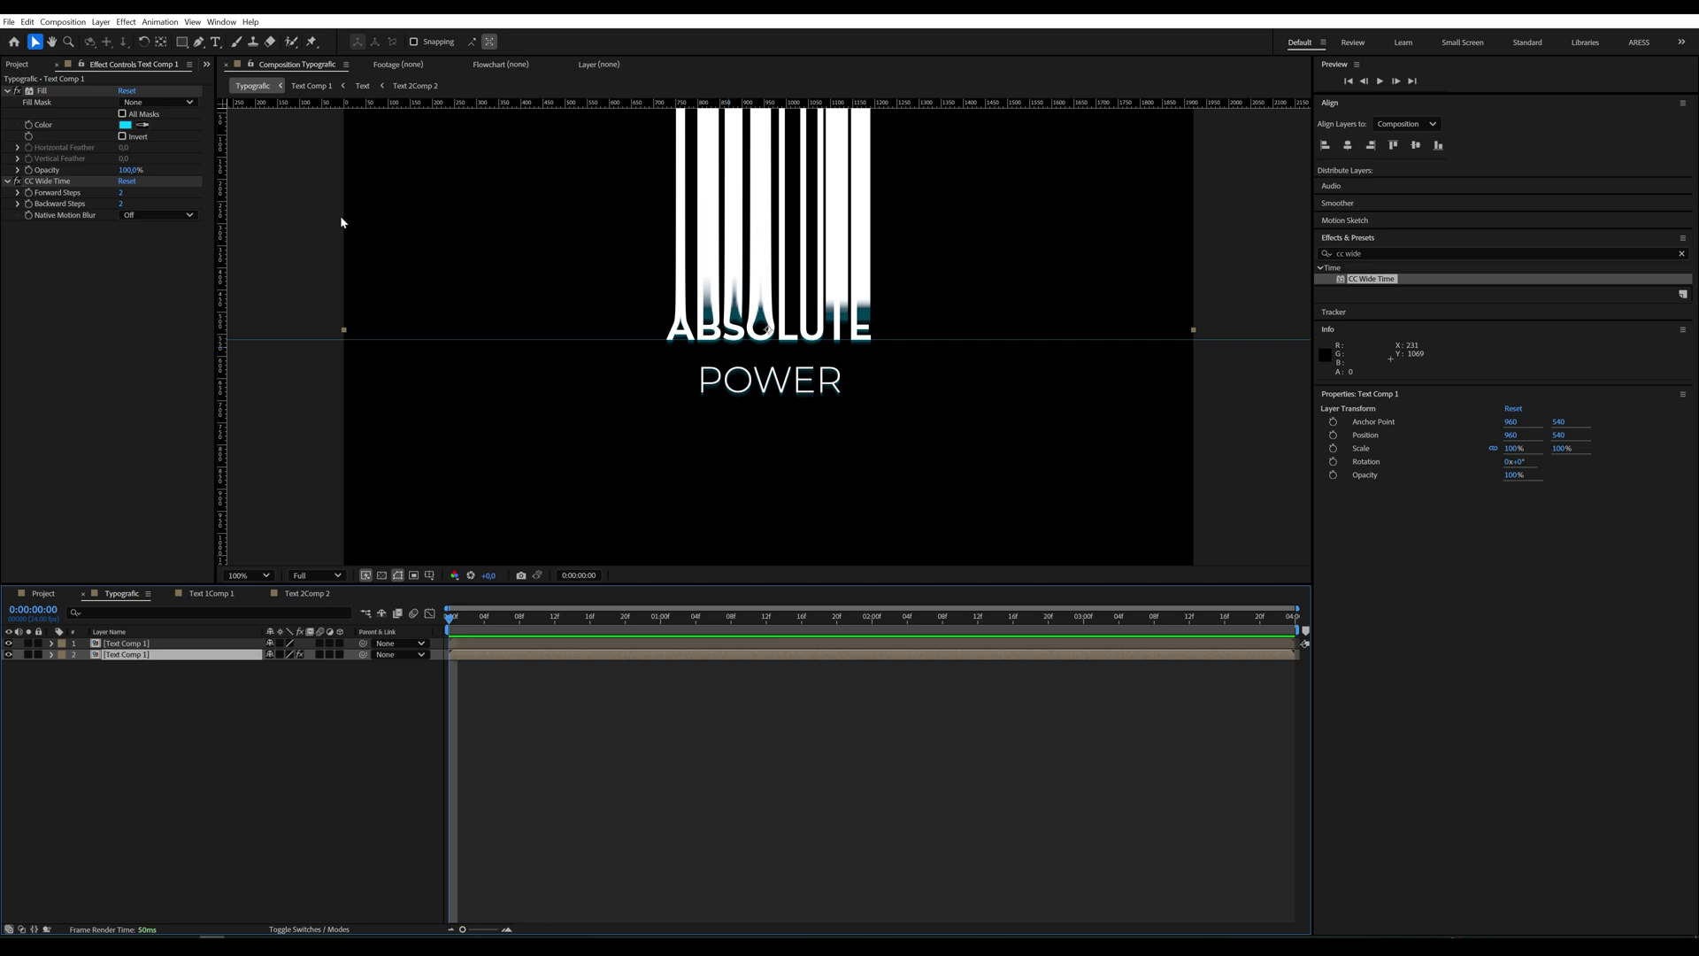
left_click(182, 42)
left_click(486, 626)
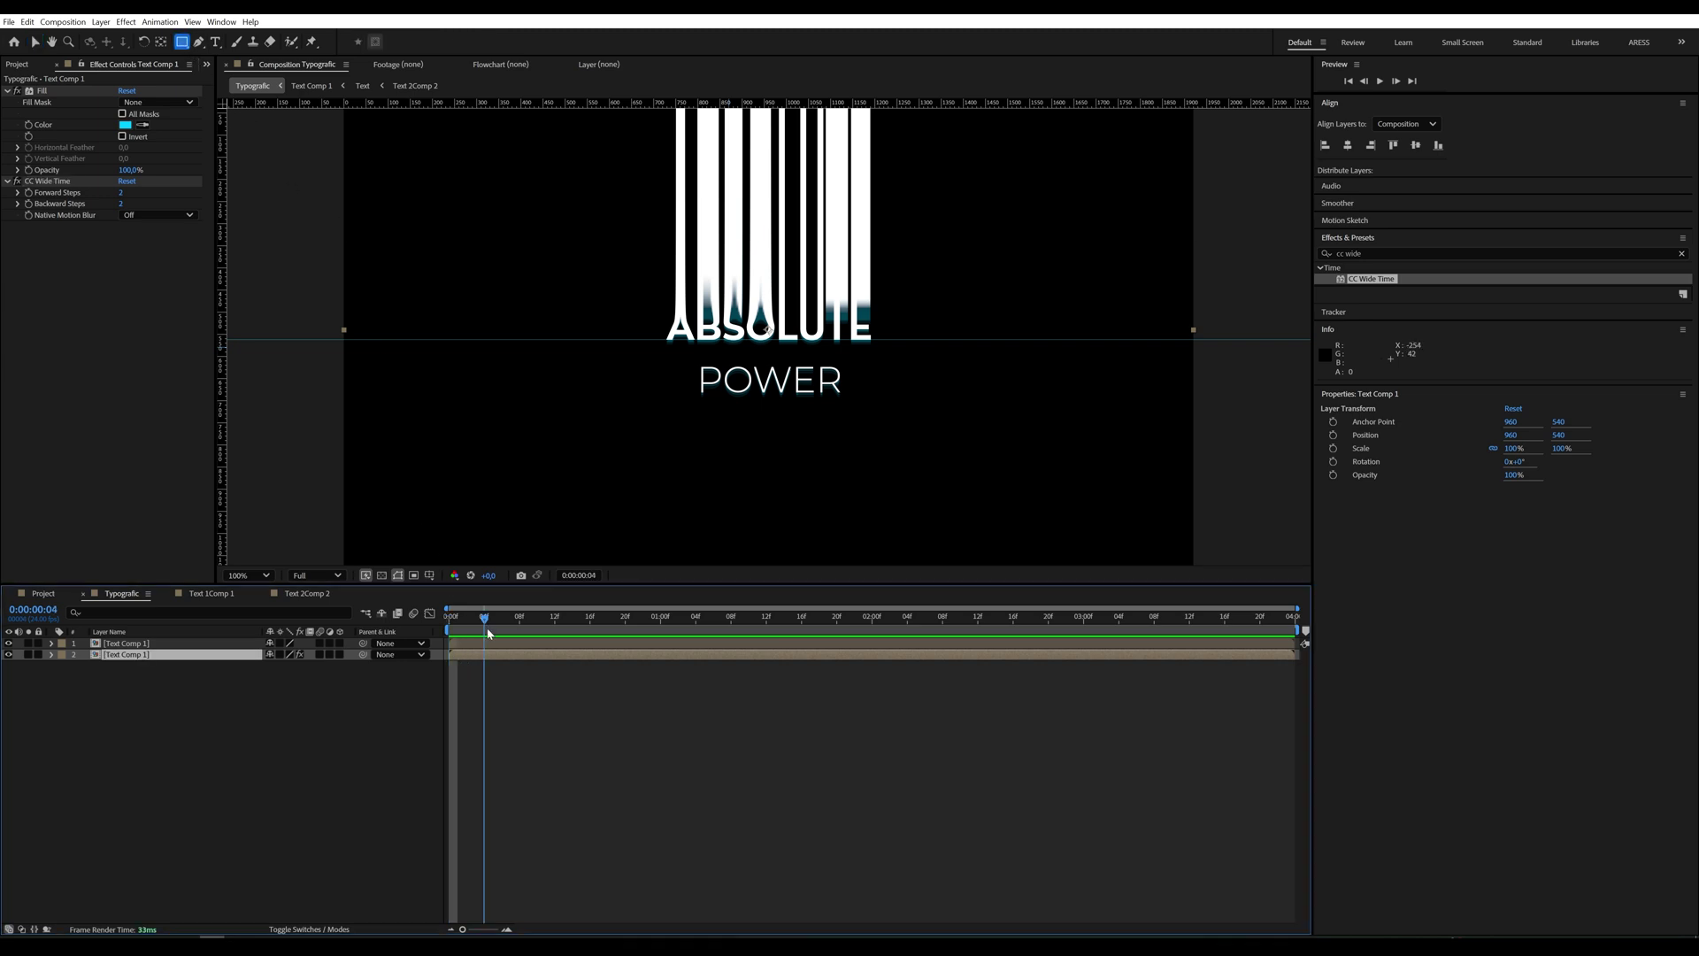
Step: Draw a rectangle mask over the title on the cyan layer, set to Subtract with 50 px feather
left_click_drag(330, 311, 1220, 411)
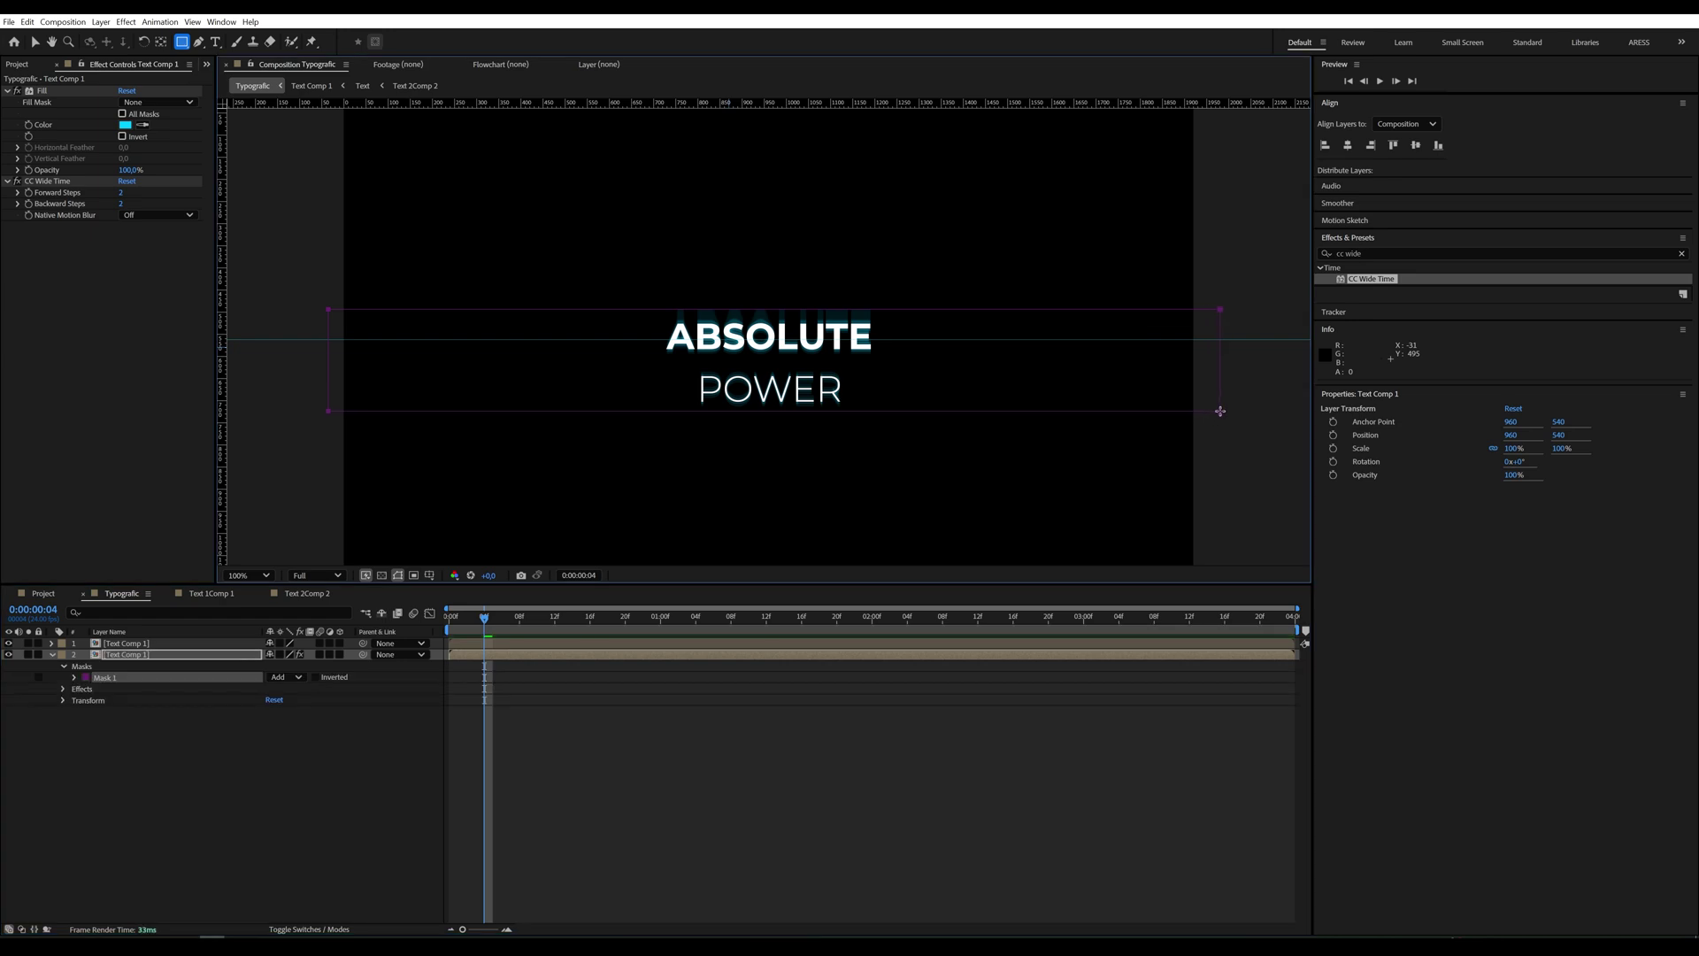
left_click(286, 677)
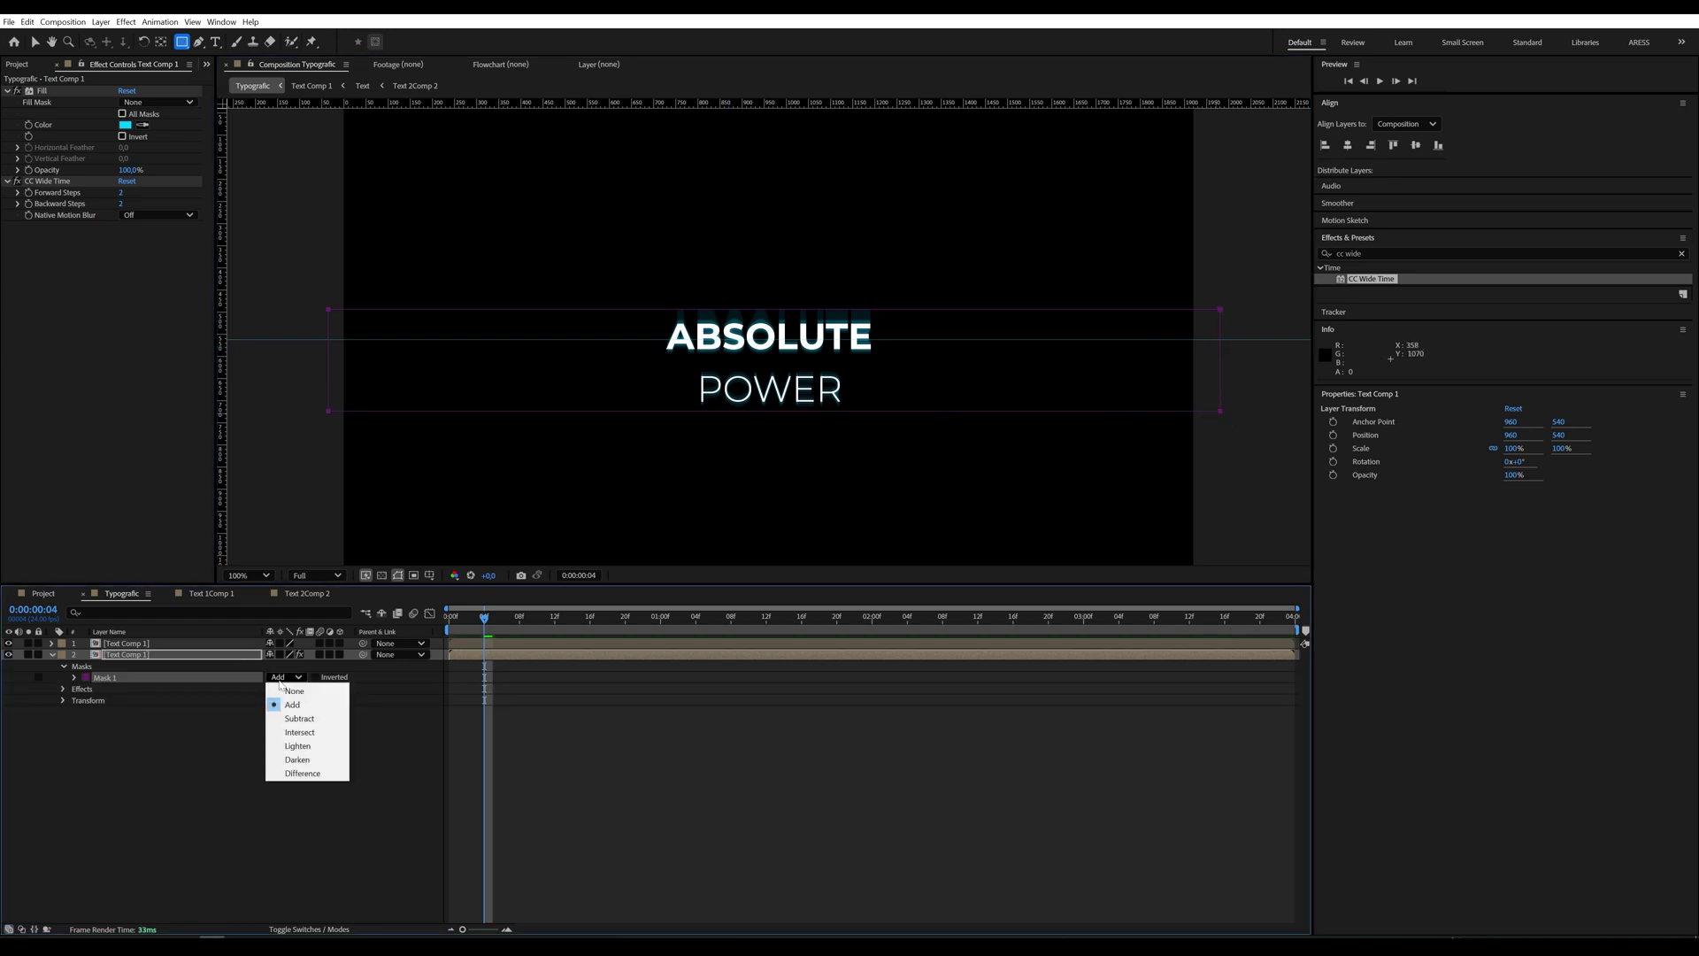
left_click(273, 719)
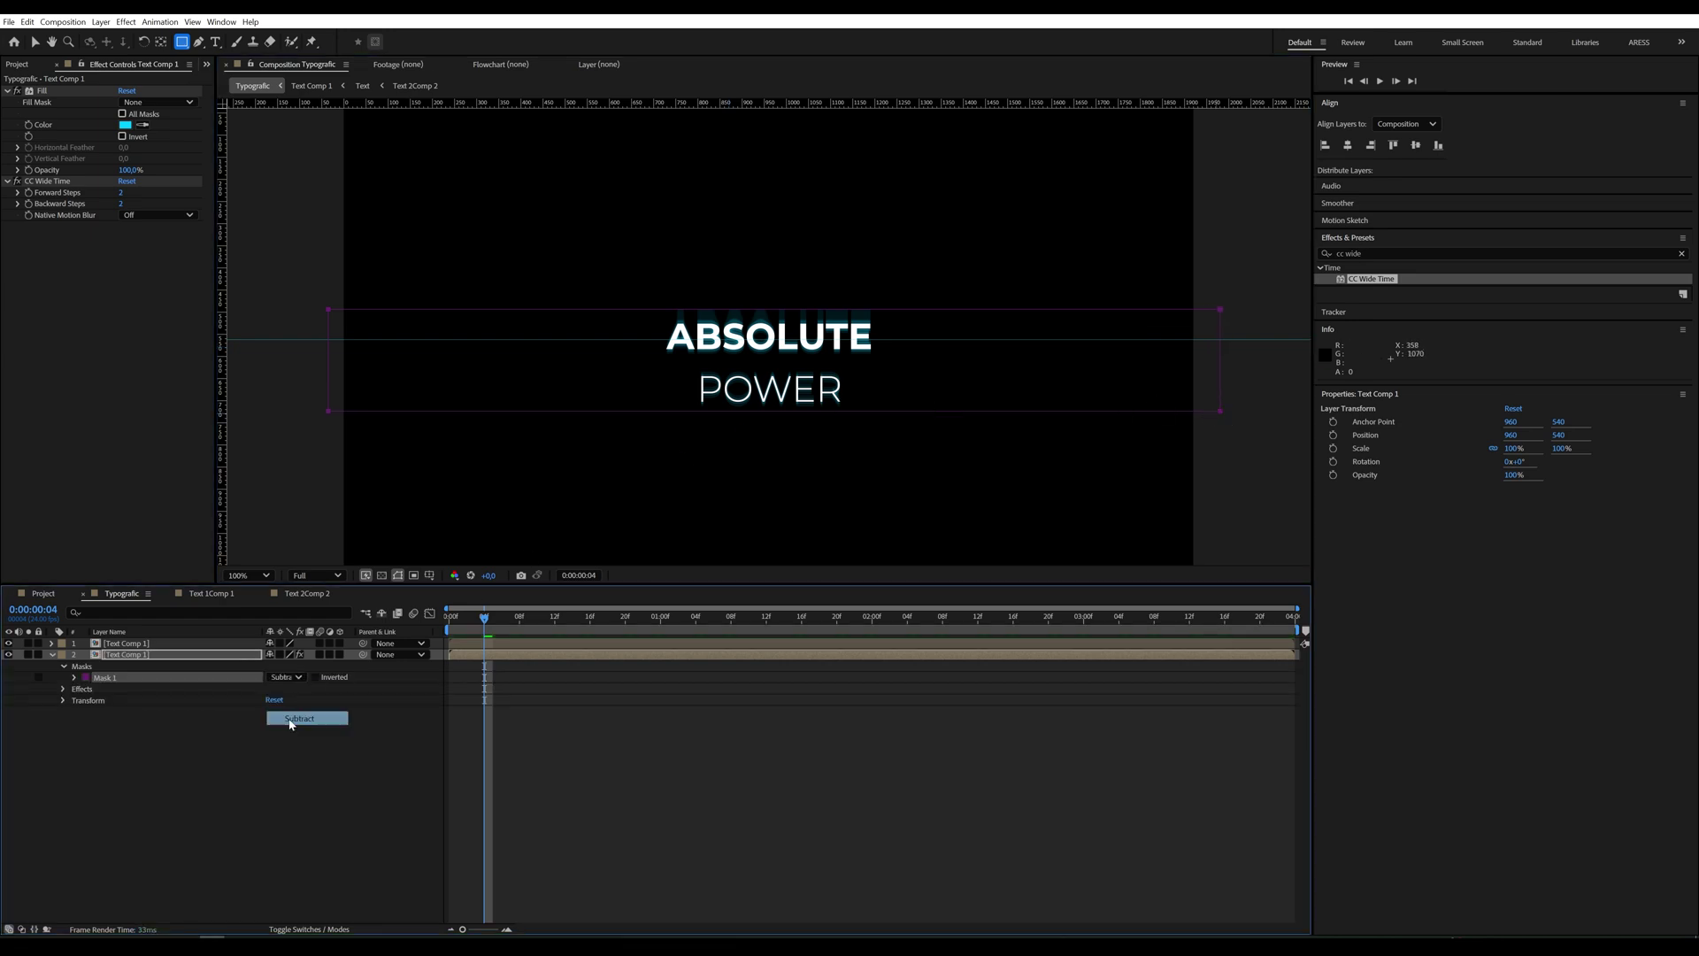
left_click(73, 679)
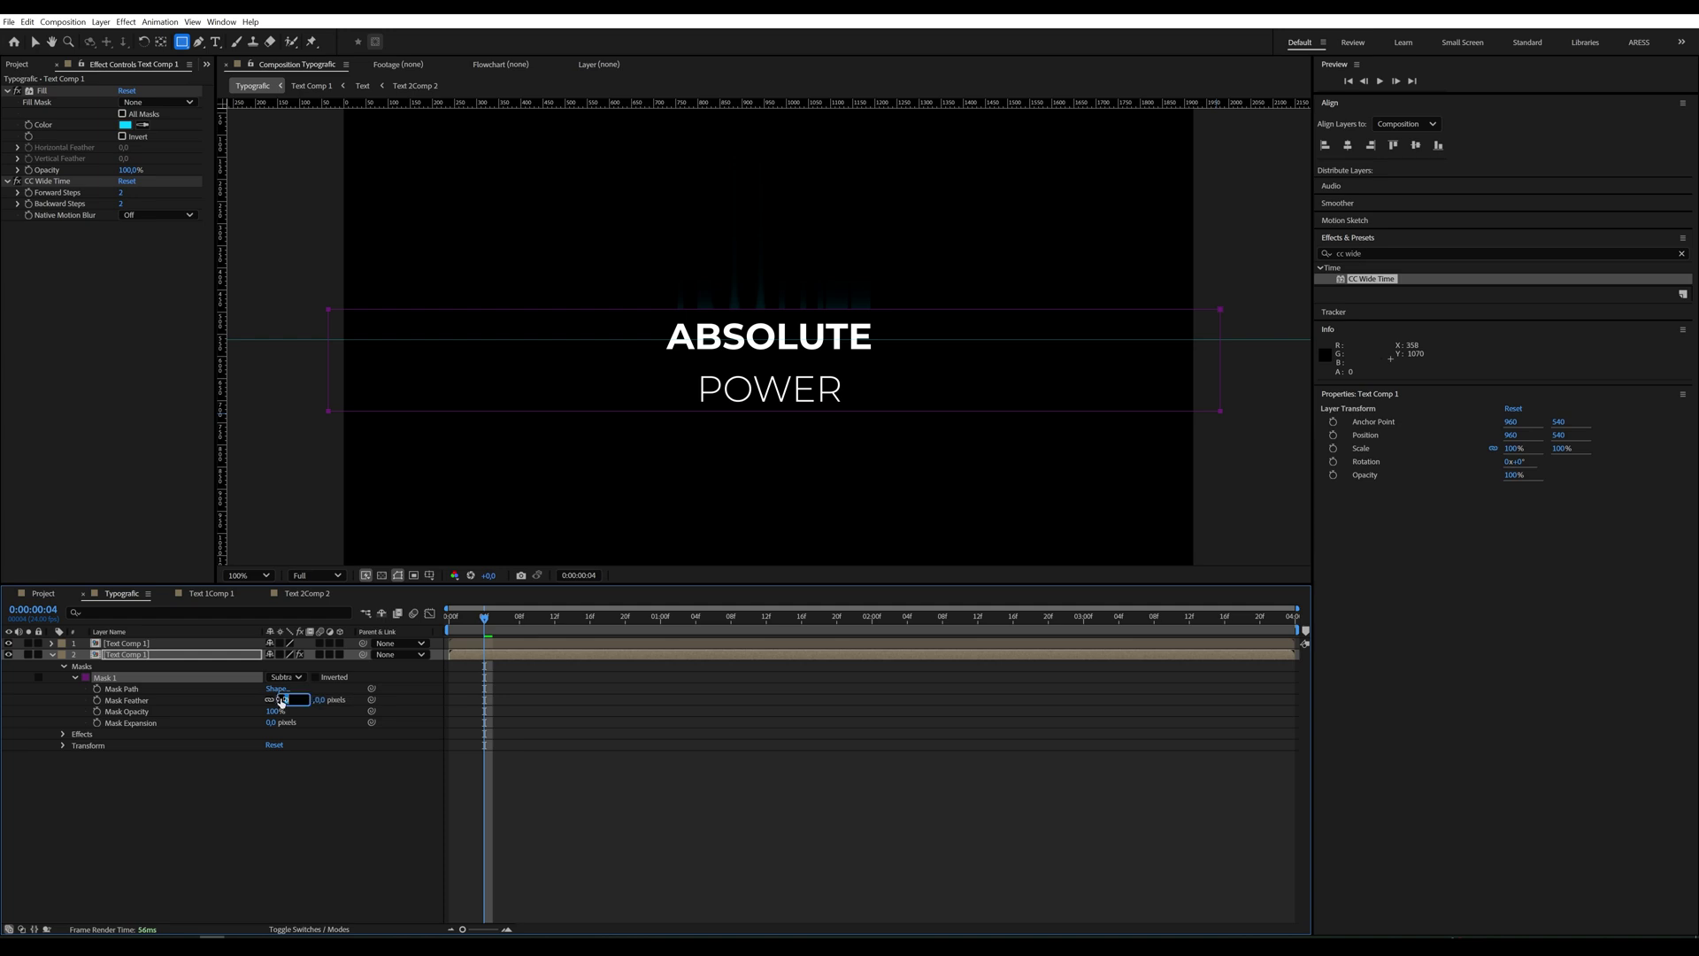
type("50")
key("Return")
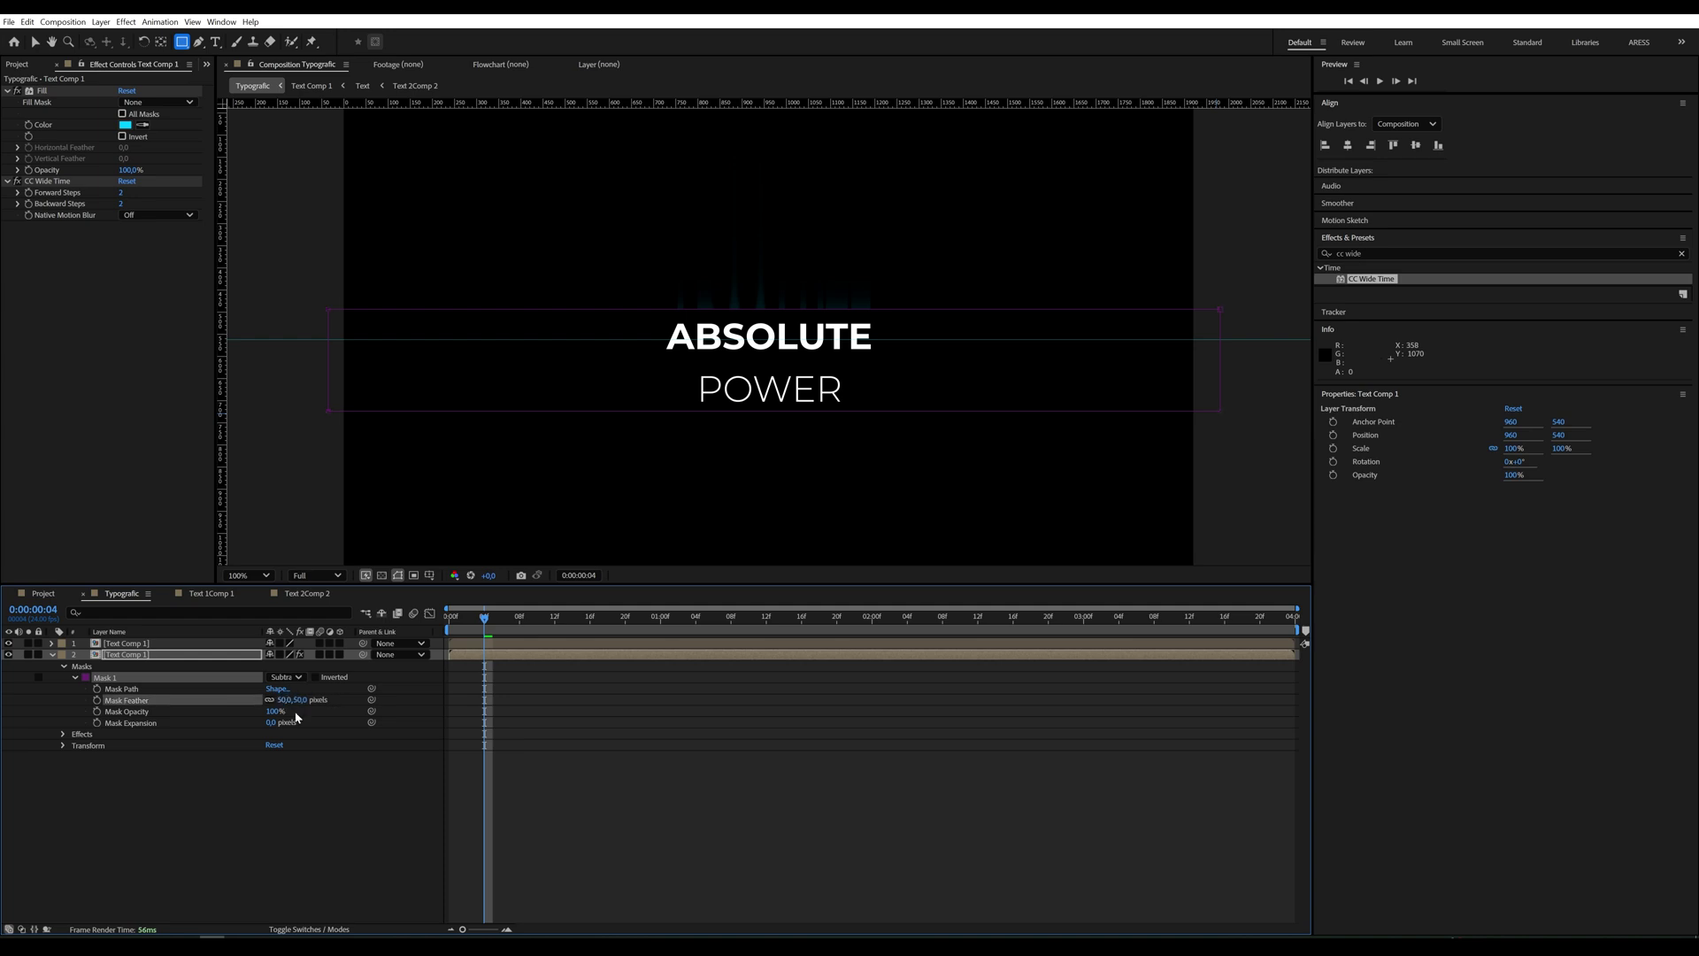
left_click(309, 810)
key("space")
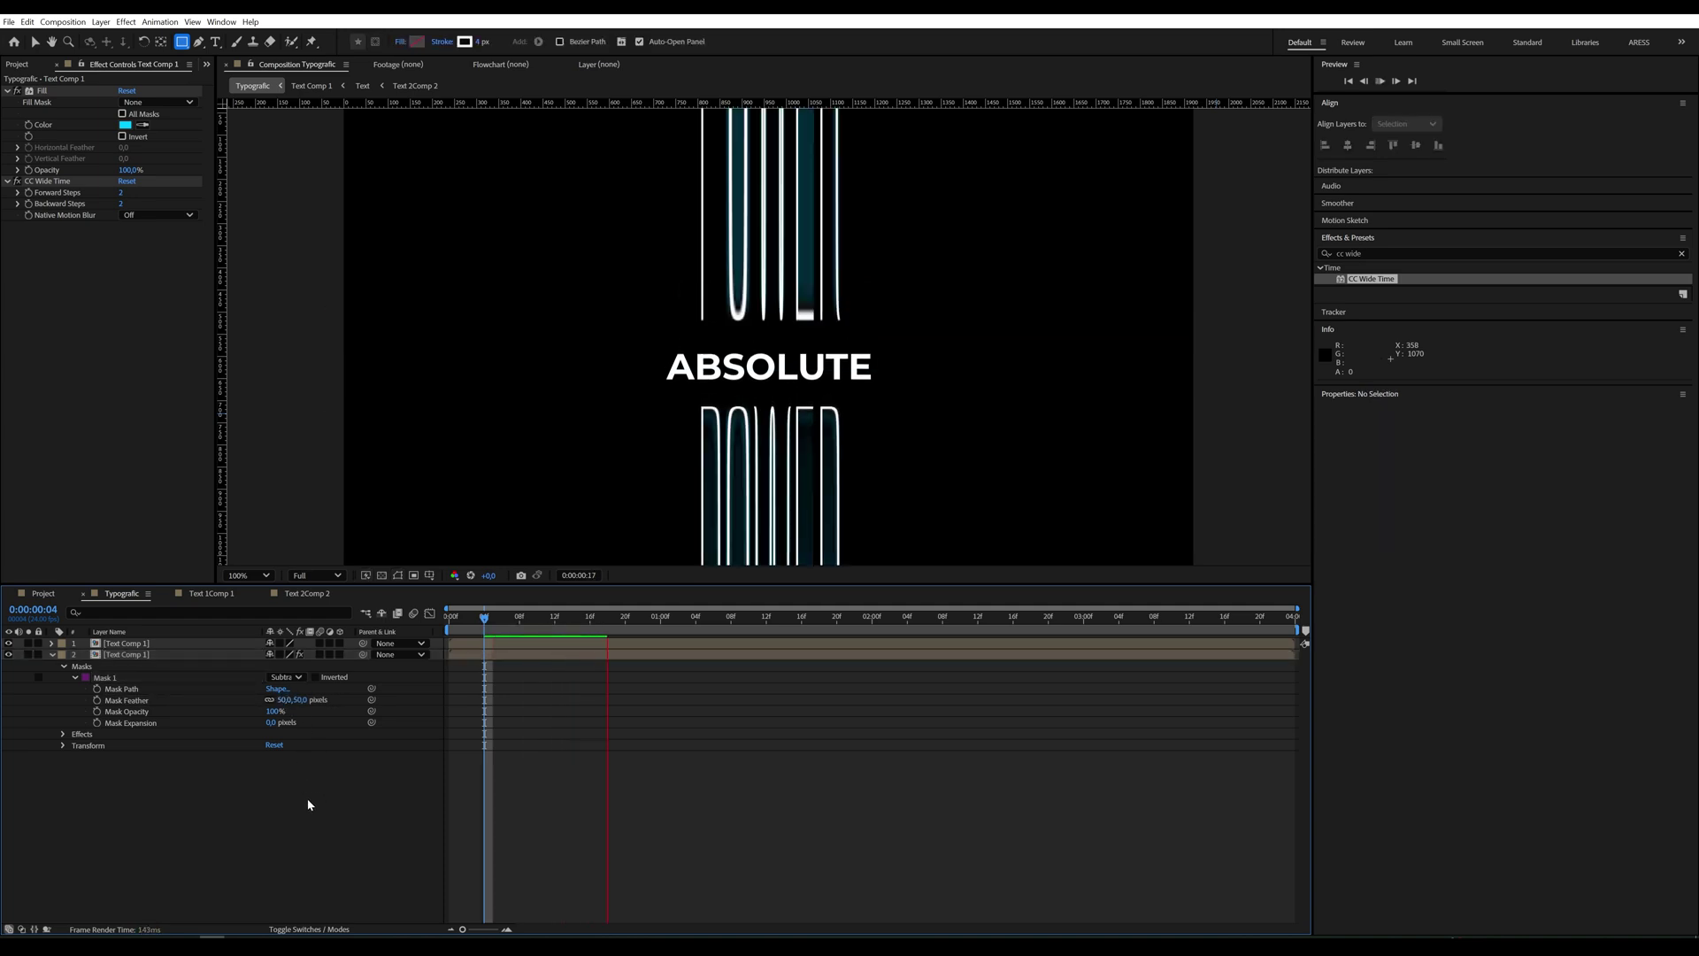